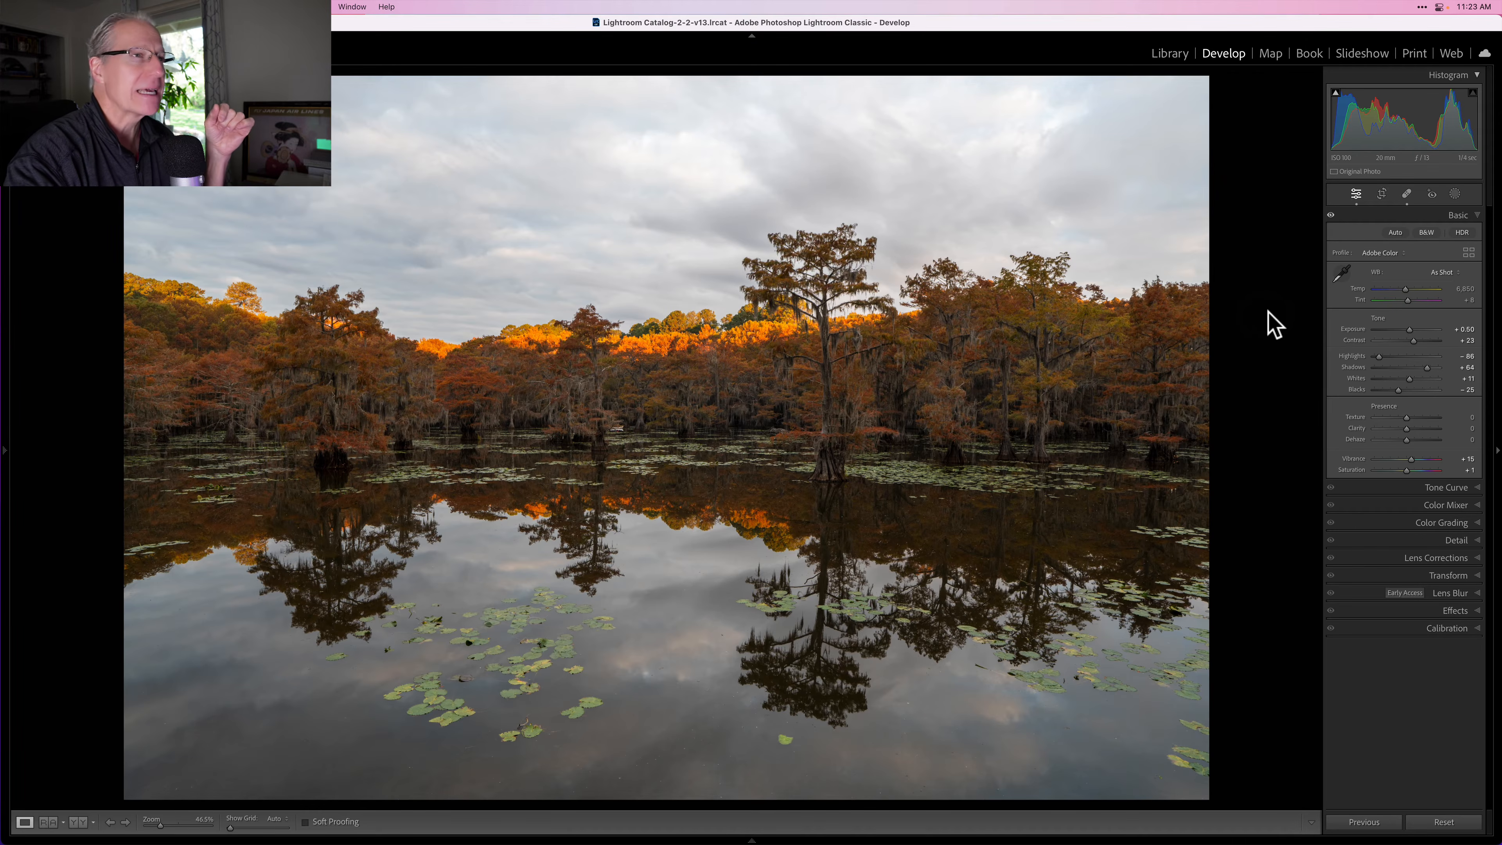
# Step: Open the masking tools and create an automatic Sky mask for the photo
pyautogui.click(1395, 217)
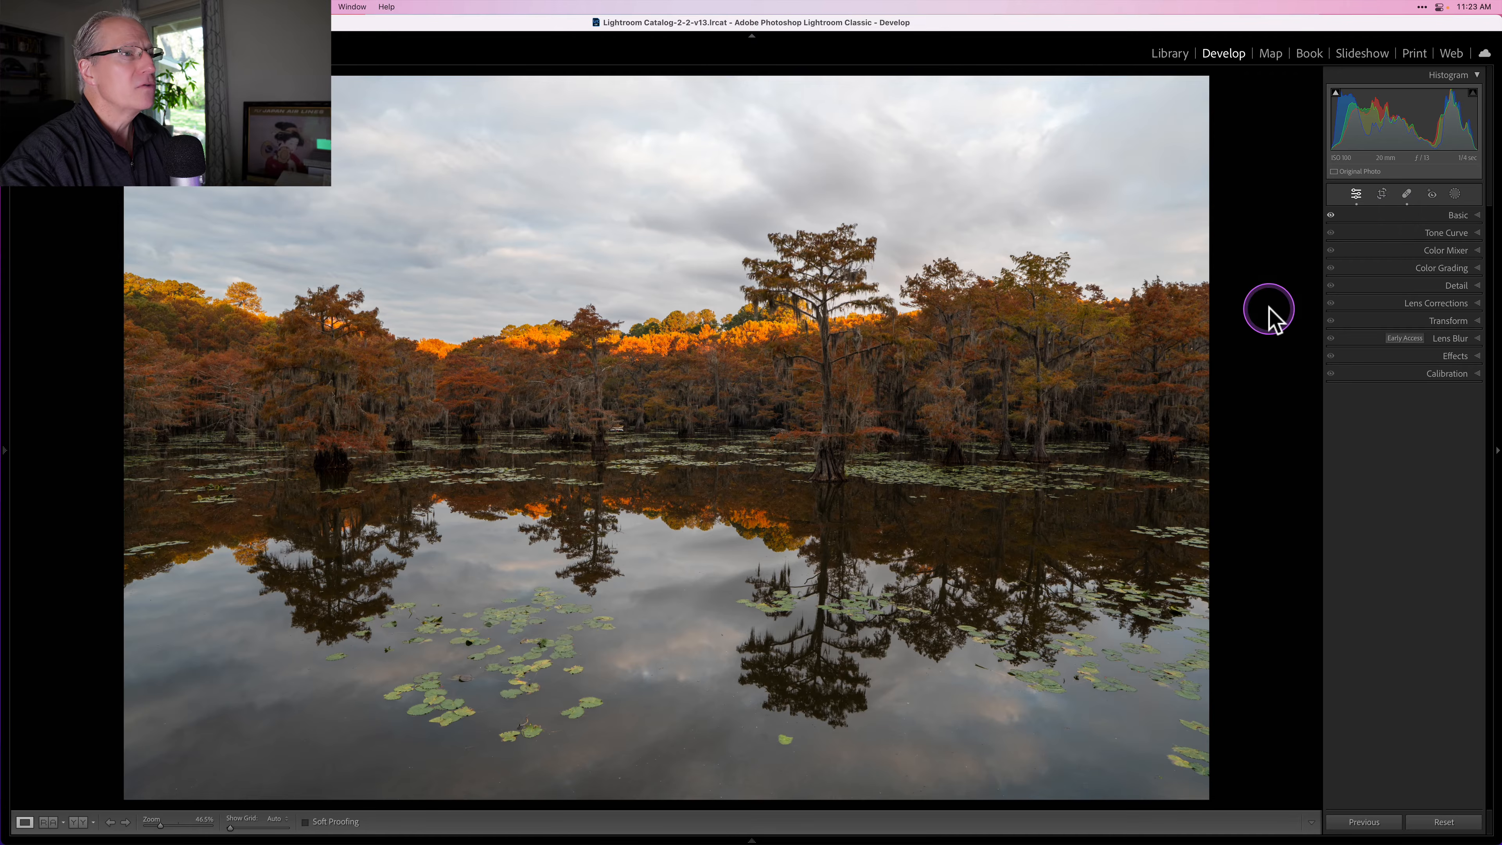
pyautogui.click(1454, 194)
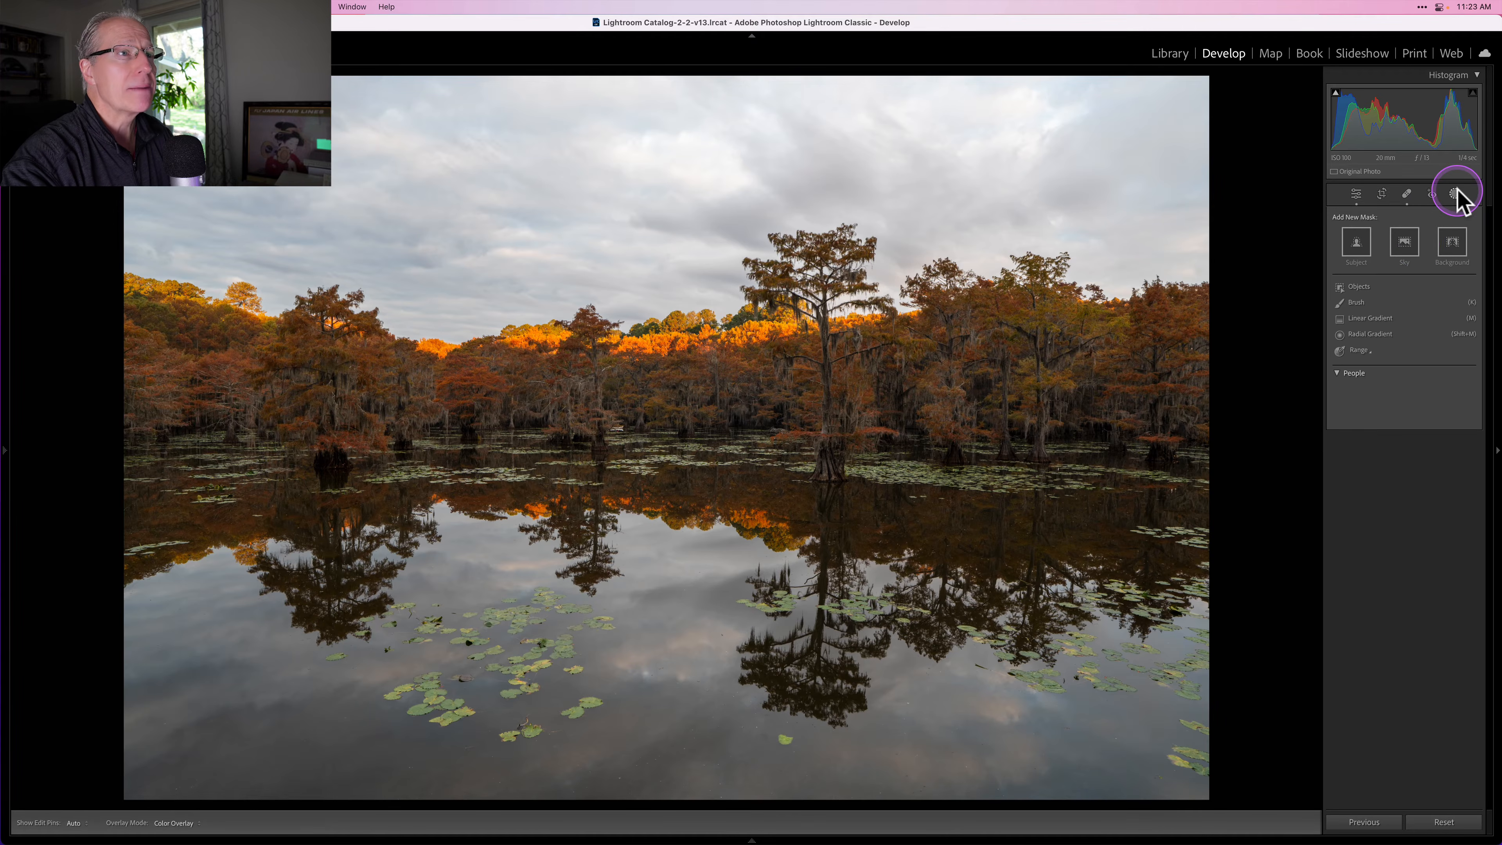
pyautogui.click(1405, 244)
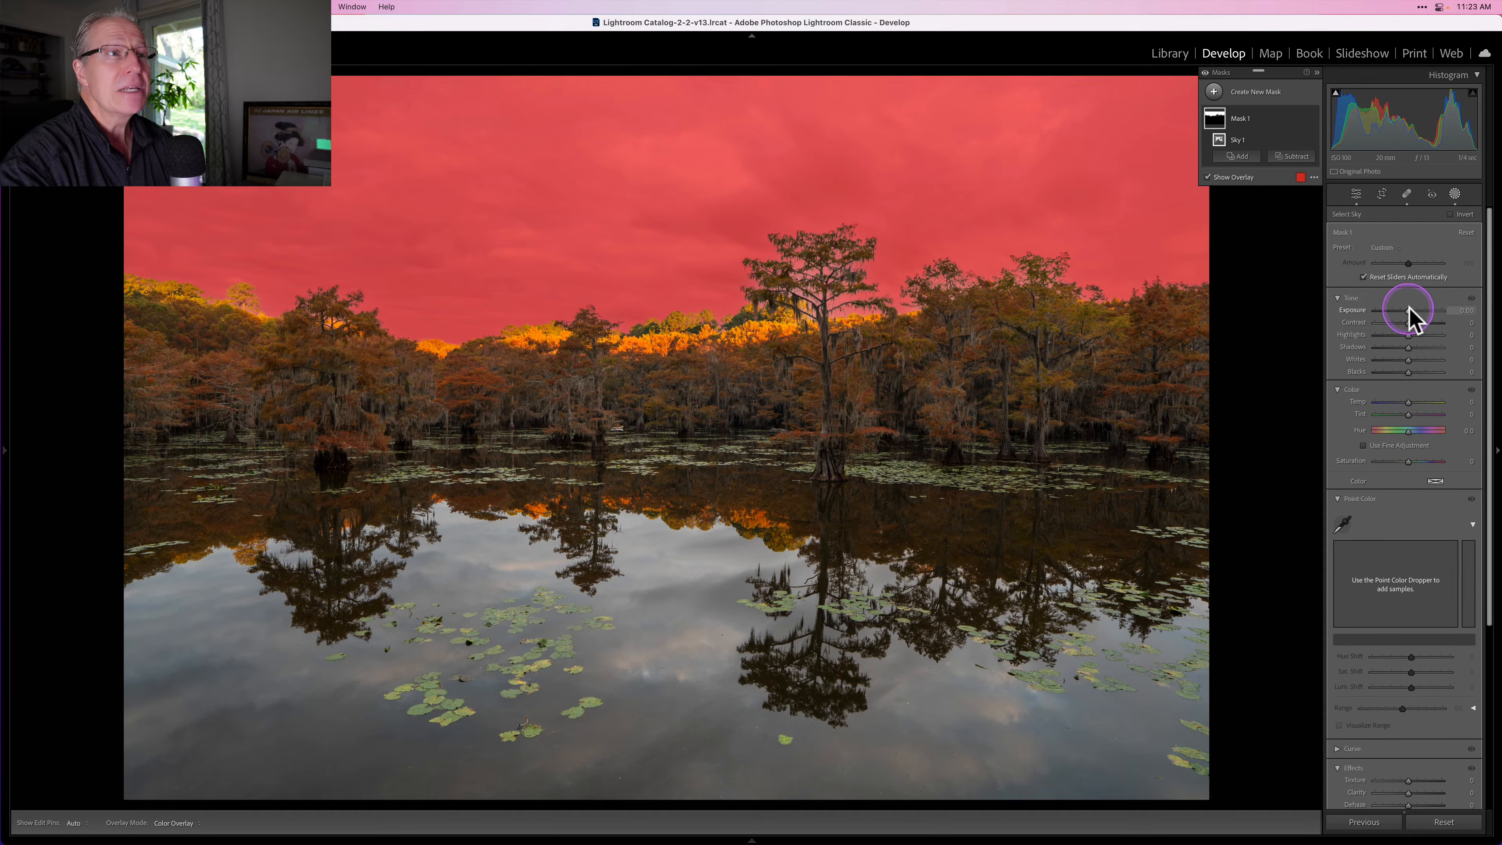
# Step: Adjust the sky mask's exposure and color sliders, then lower its texture and add dehaze
pyautogui.moveTo(1409, 311); pyautogui.dragTo(1395, 334)
pyautogui.moveTo(1408, 401); pyautogui.dragTo(1410, 464)
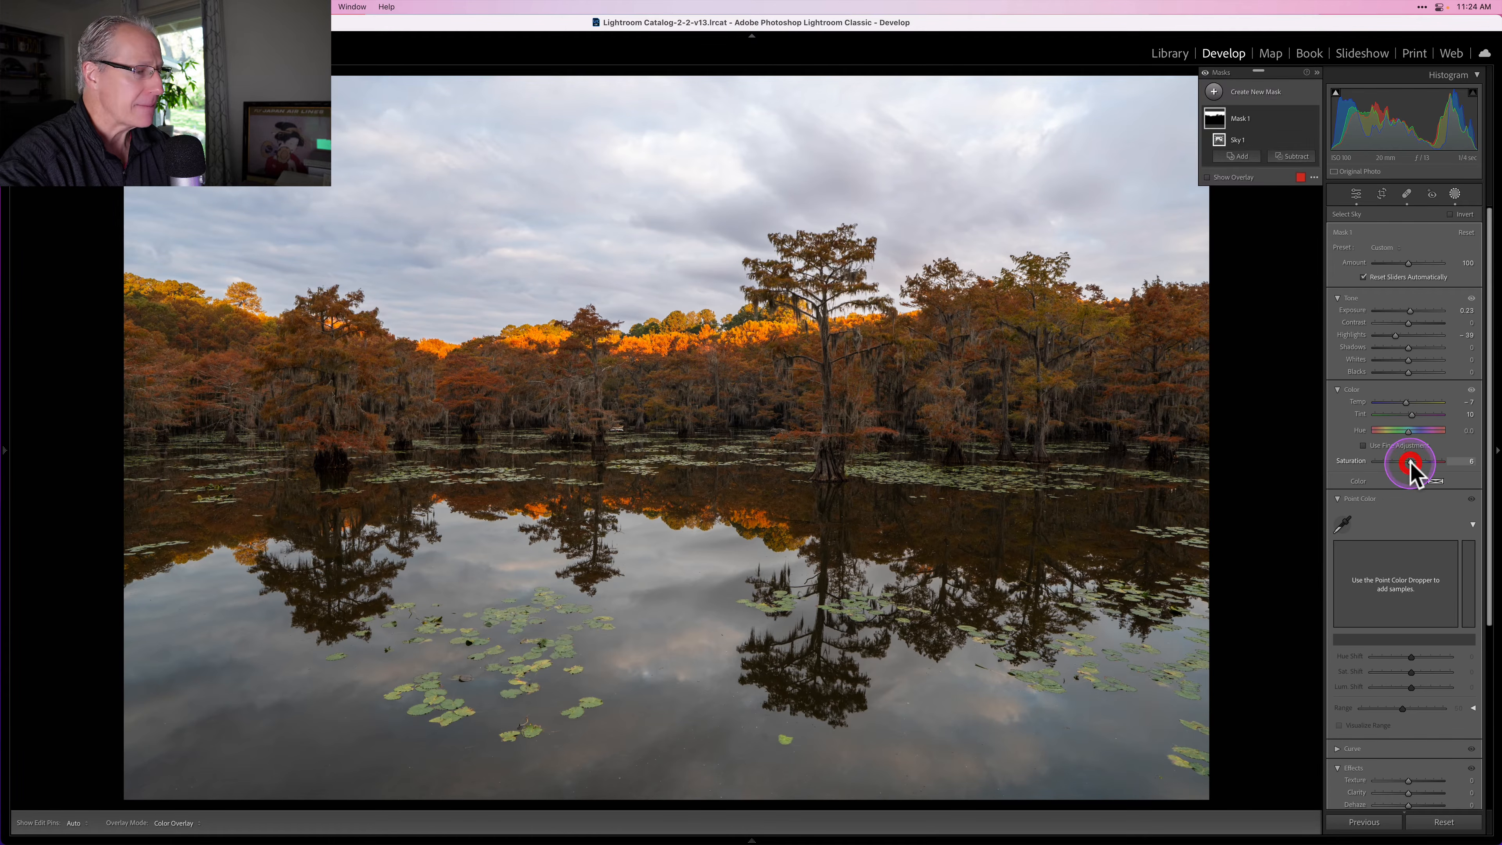
pyautogui.click(1358, 501)
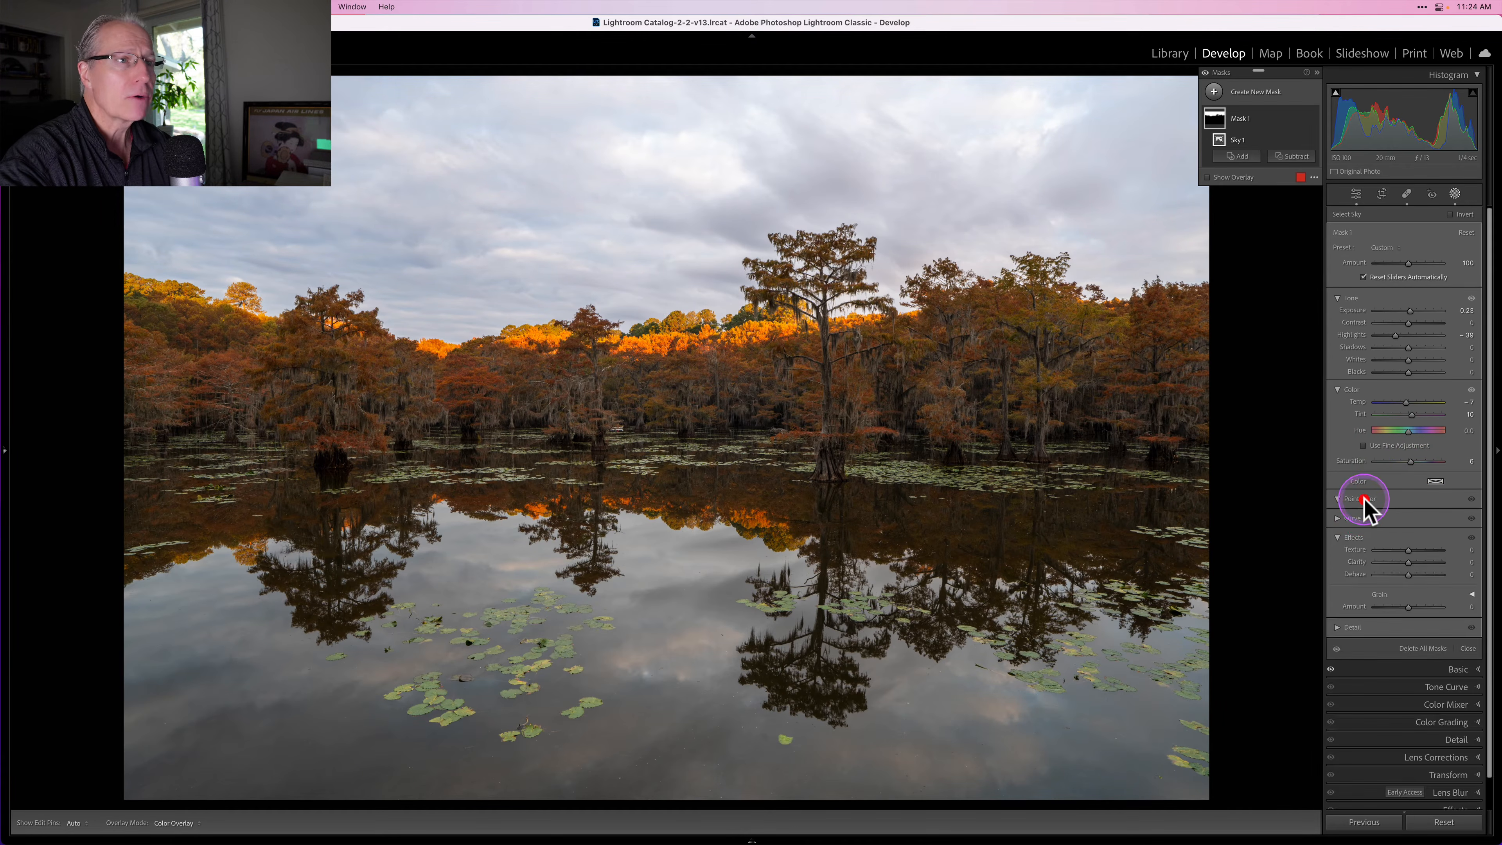
pyautogui.scroll(-2, 1363, 496)
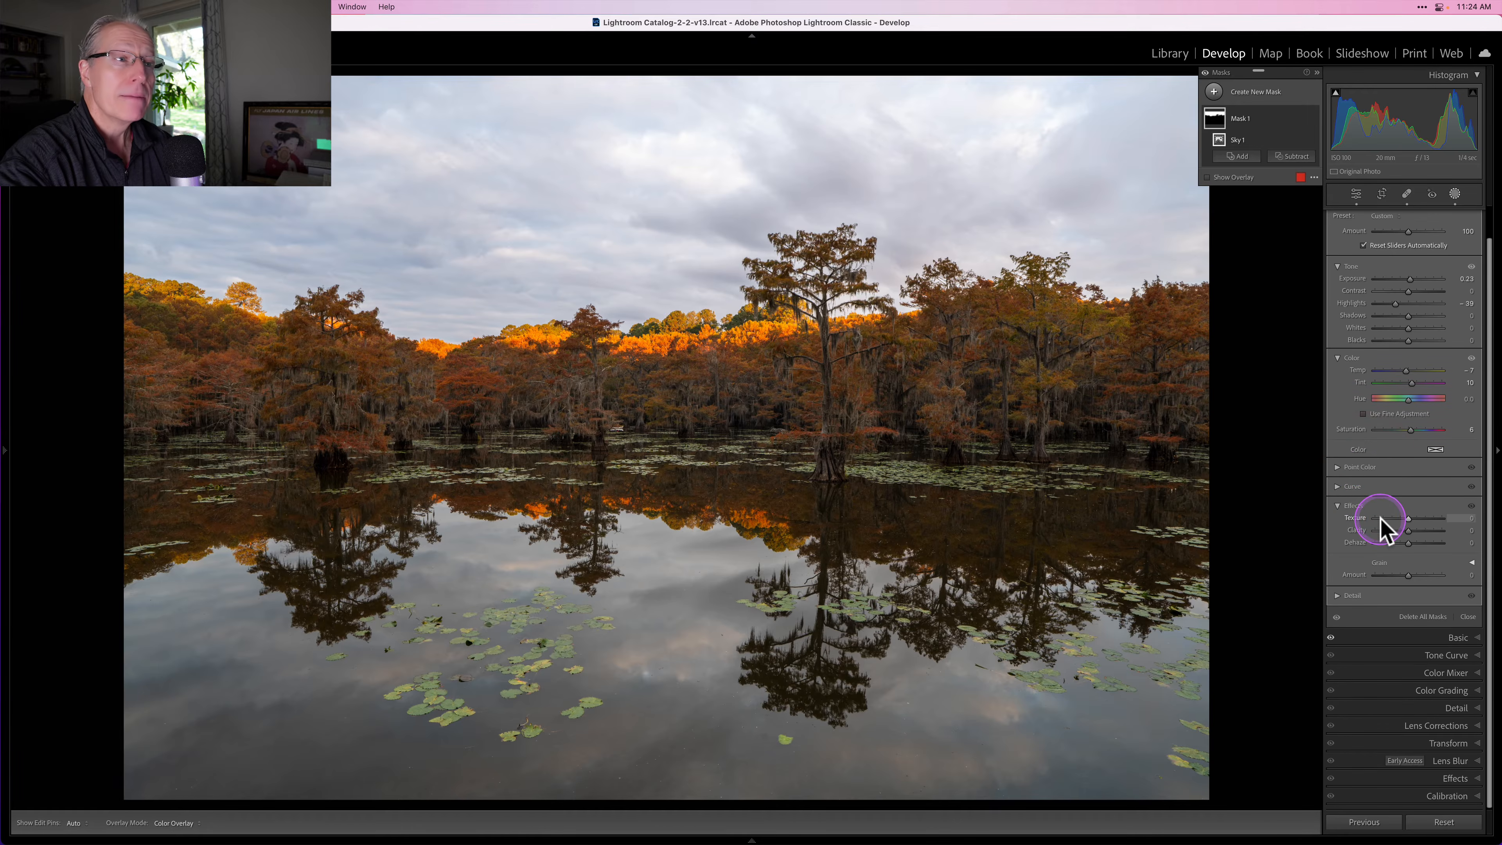
pyautogui.moveTo(1389, 515); pyautogui.dragTo(1414, 543)
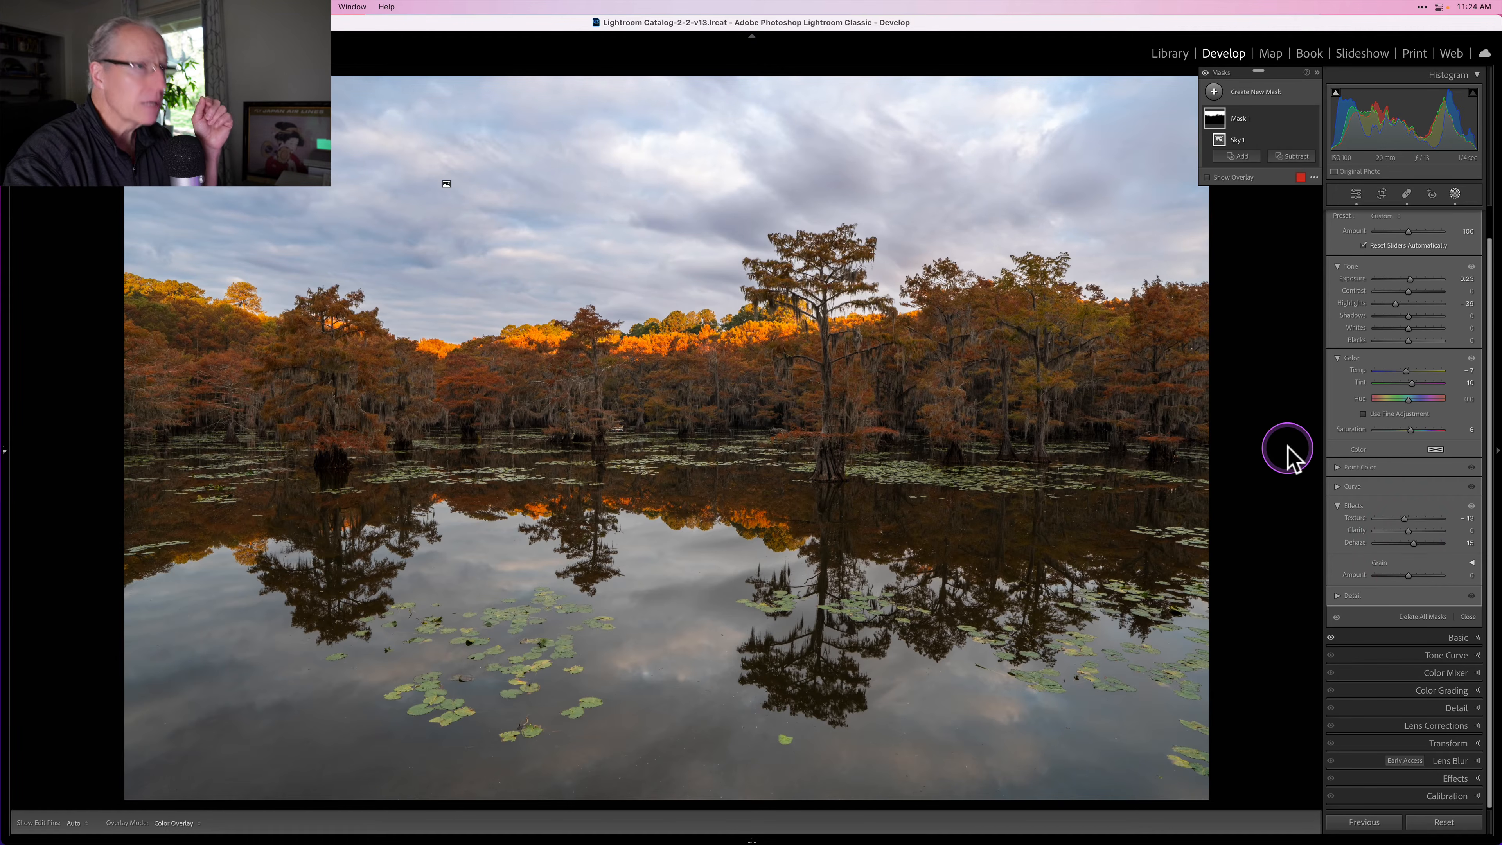
# Step: Toggle the sky mask's visibility off and on to compare the sky with and without the adjustment
pyautogui.moveTo(1296, 120)
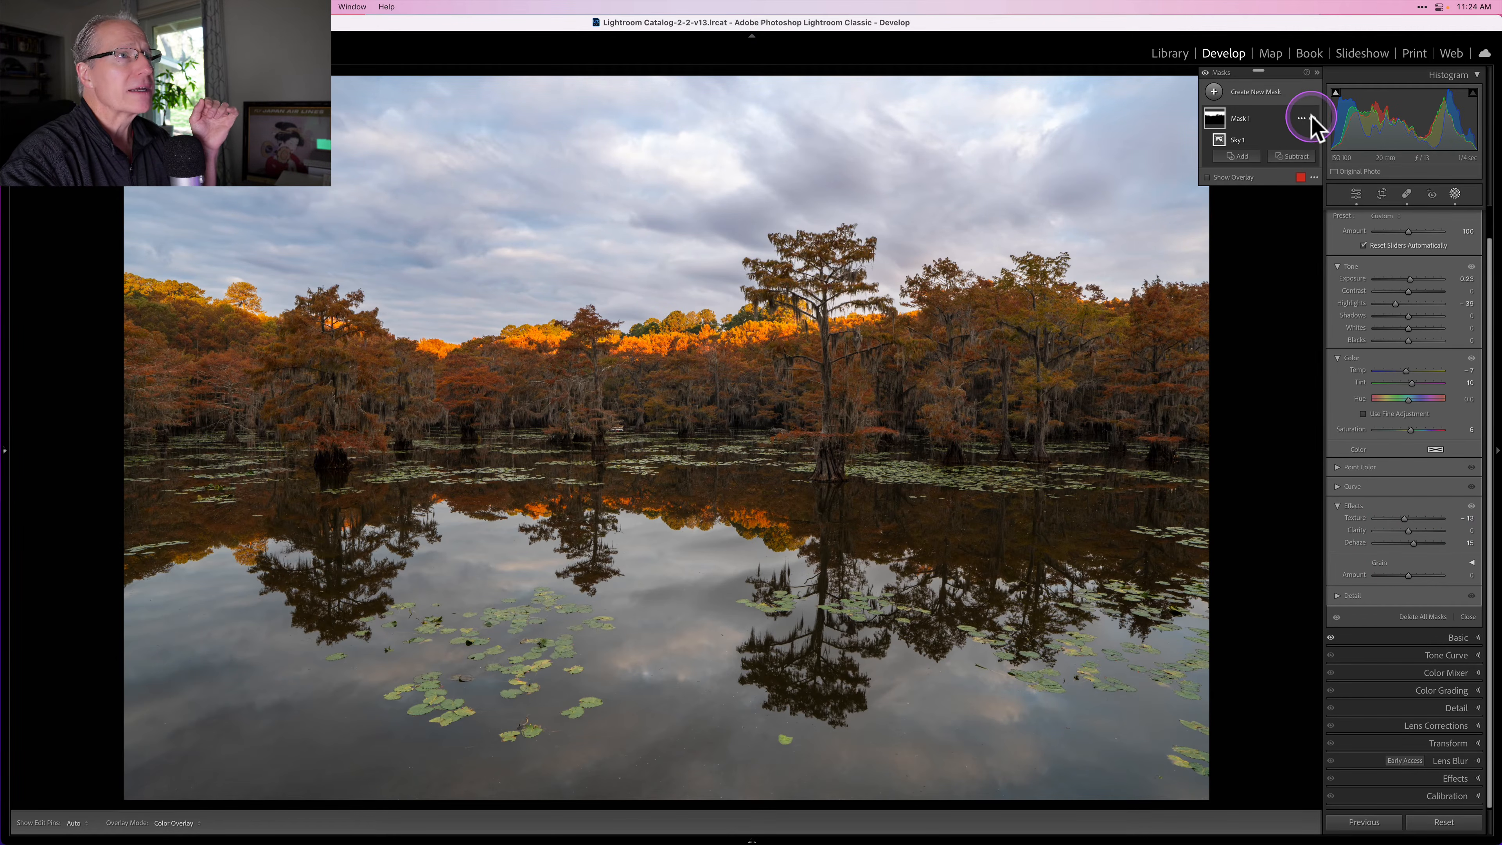
pyautogui.click(1312, 119)
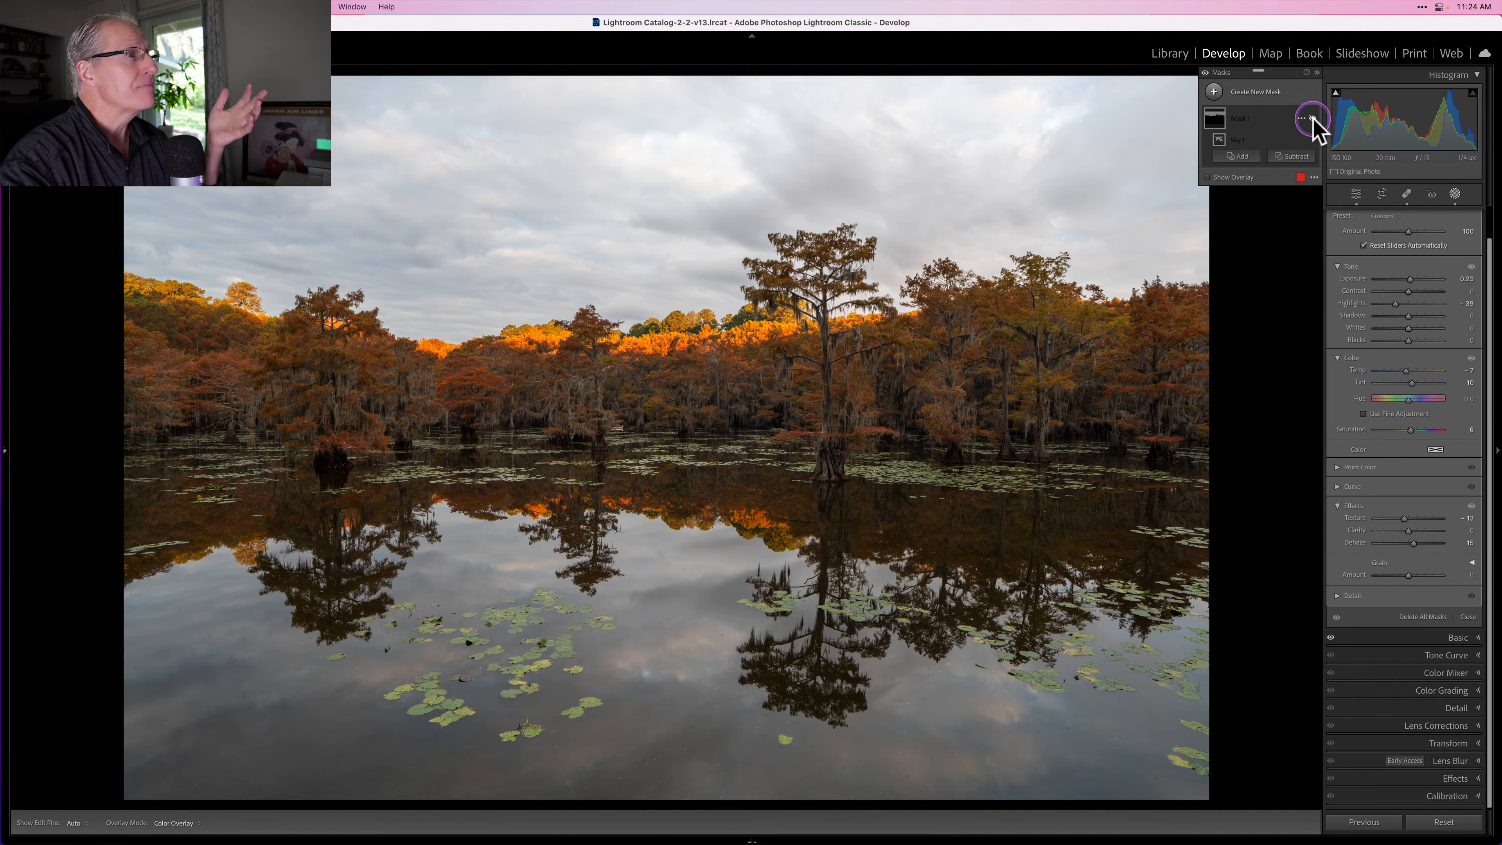
pyautogui.click(1312, 119)
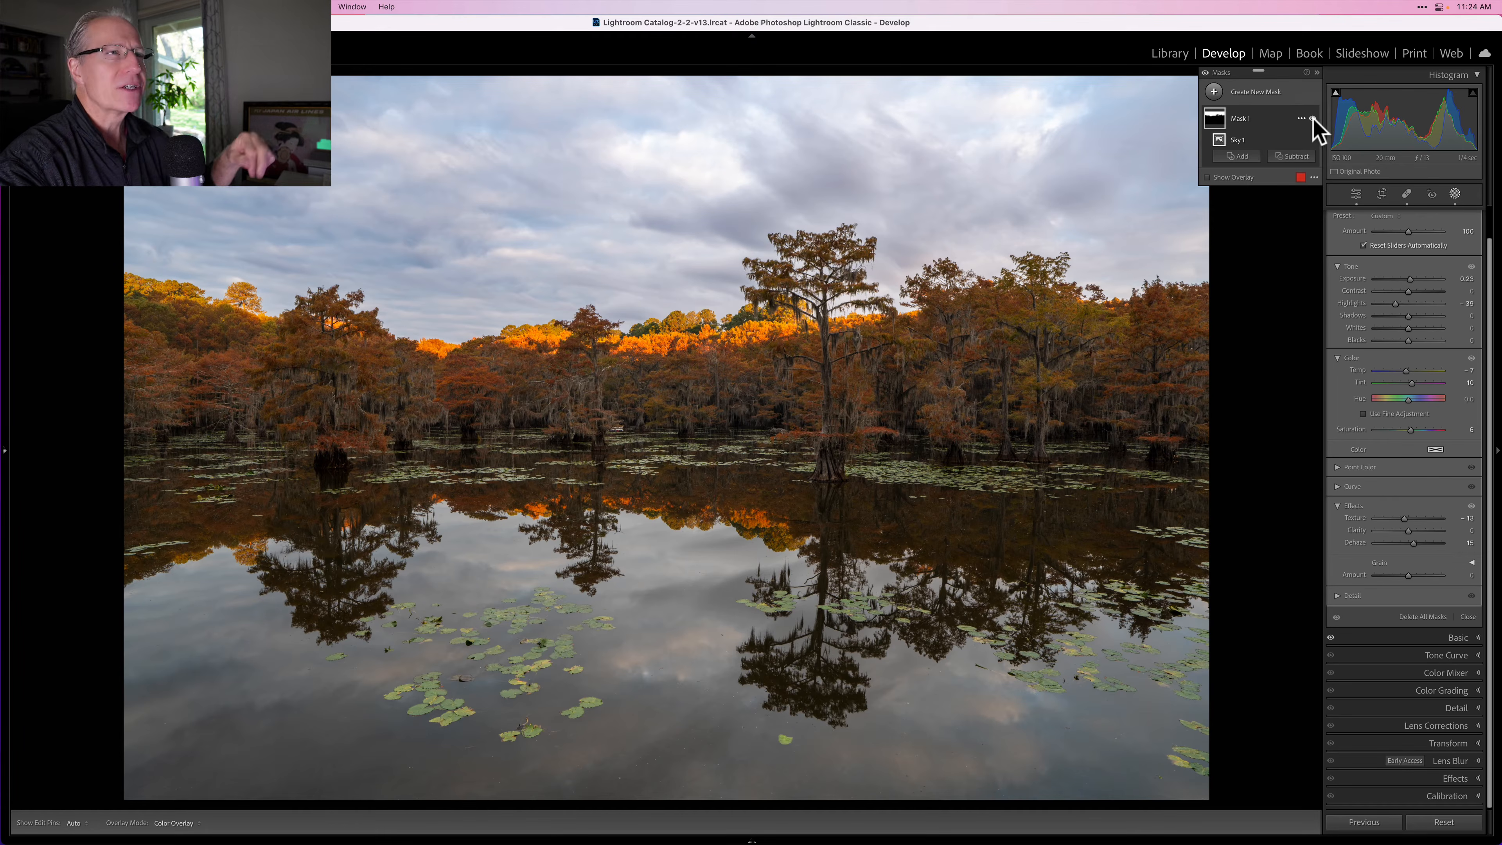
# Step: Create a new Luminance Range mask by sampling the bright water reflection near the lily pads
pyautogui.click(1214, 93)
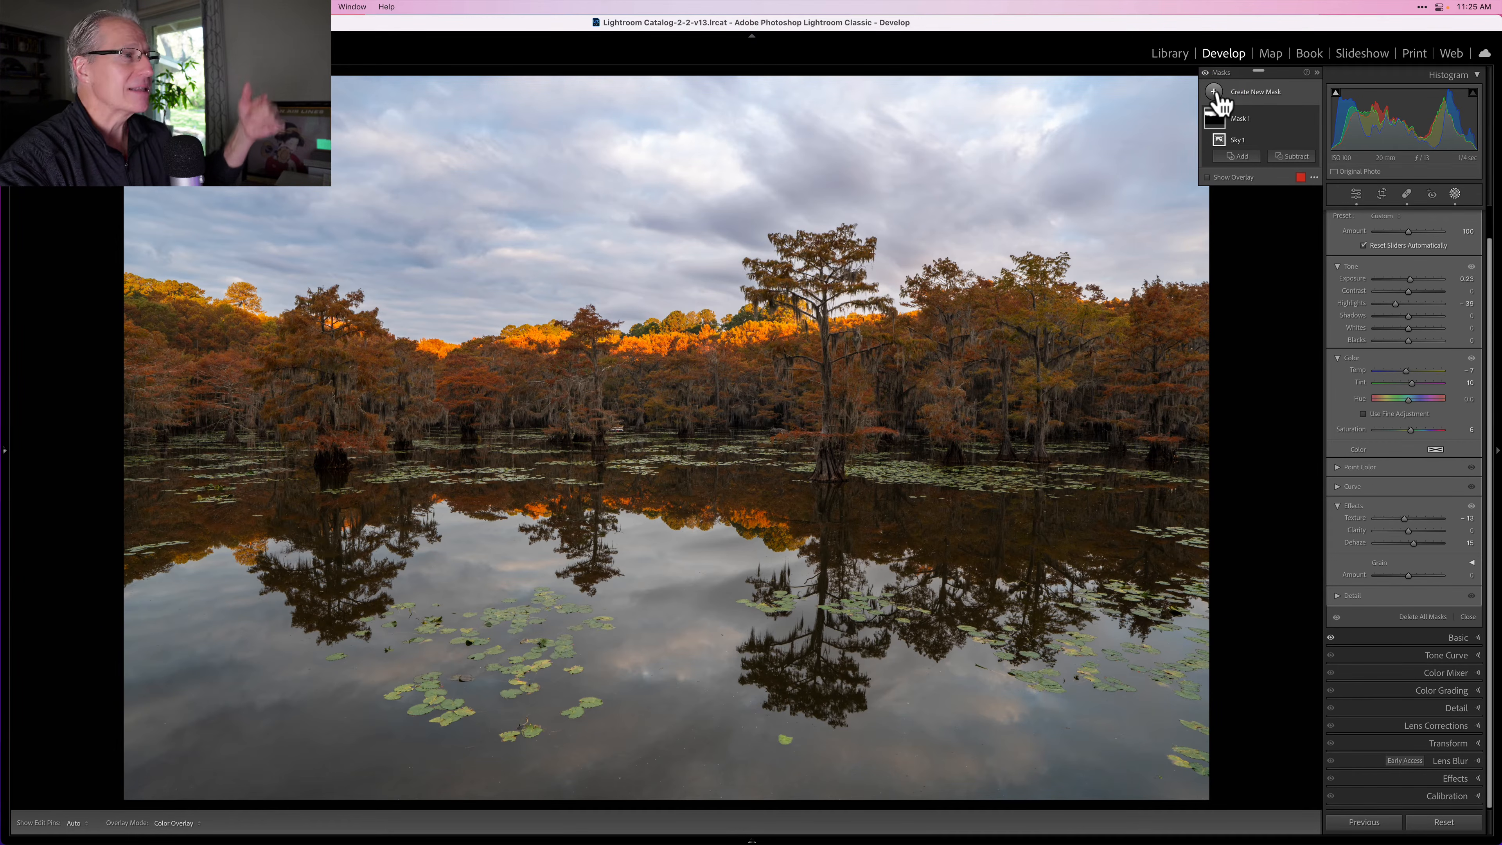
pyautogui.click(1217, 95)
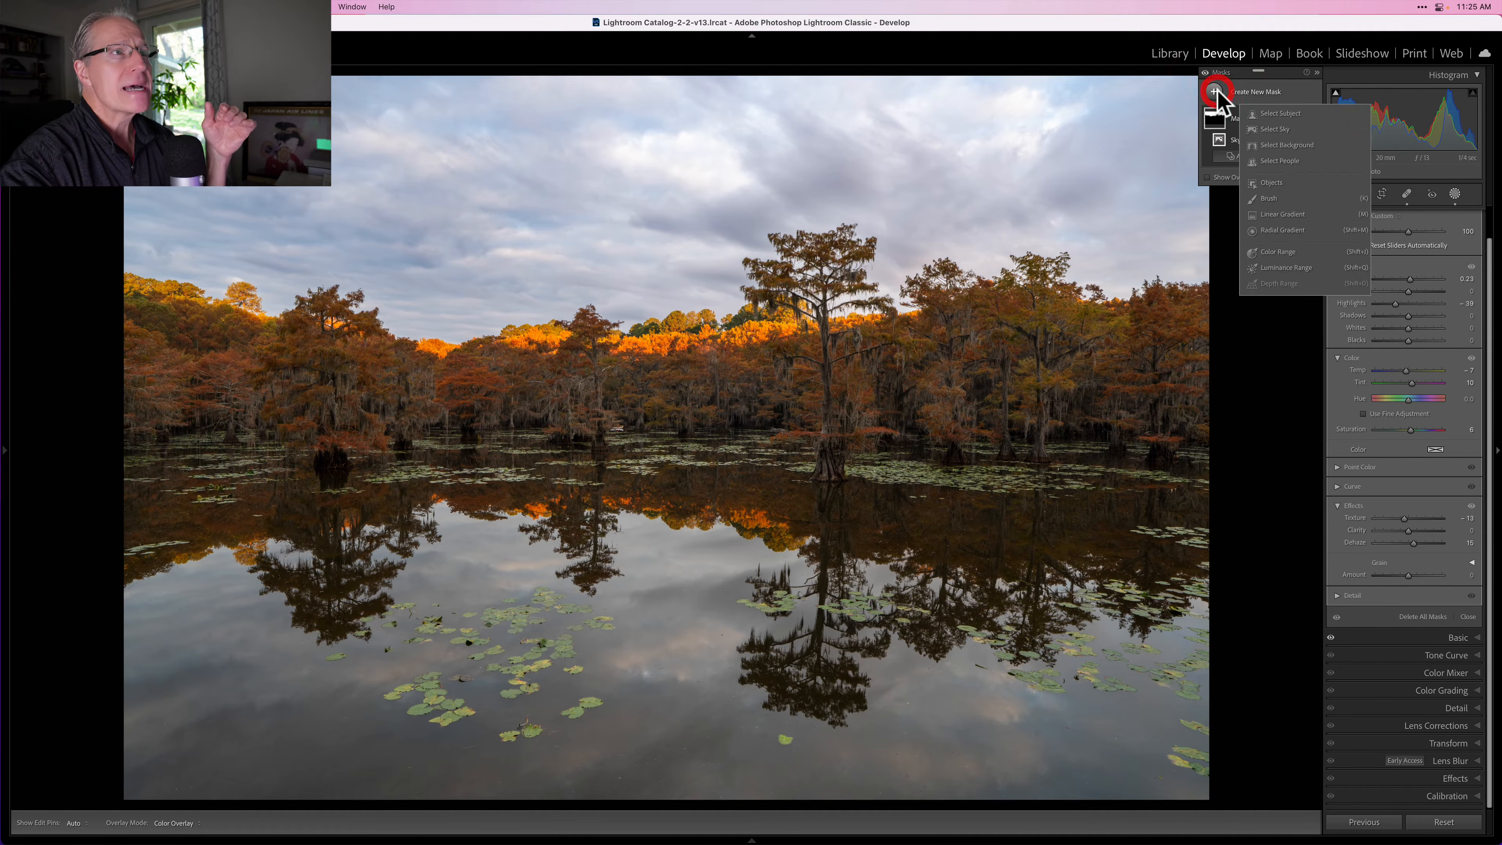
pyautogui.click(1282, 114)
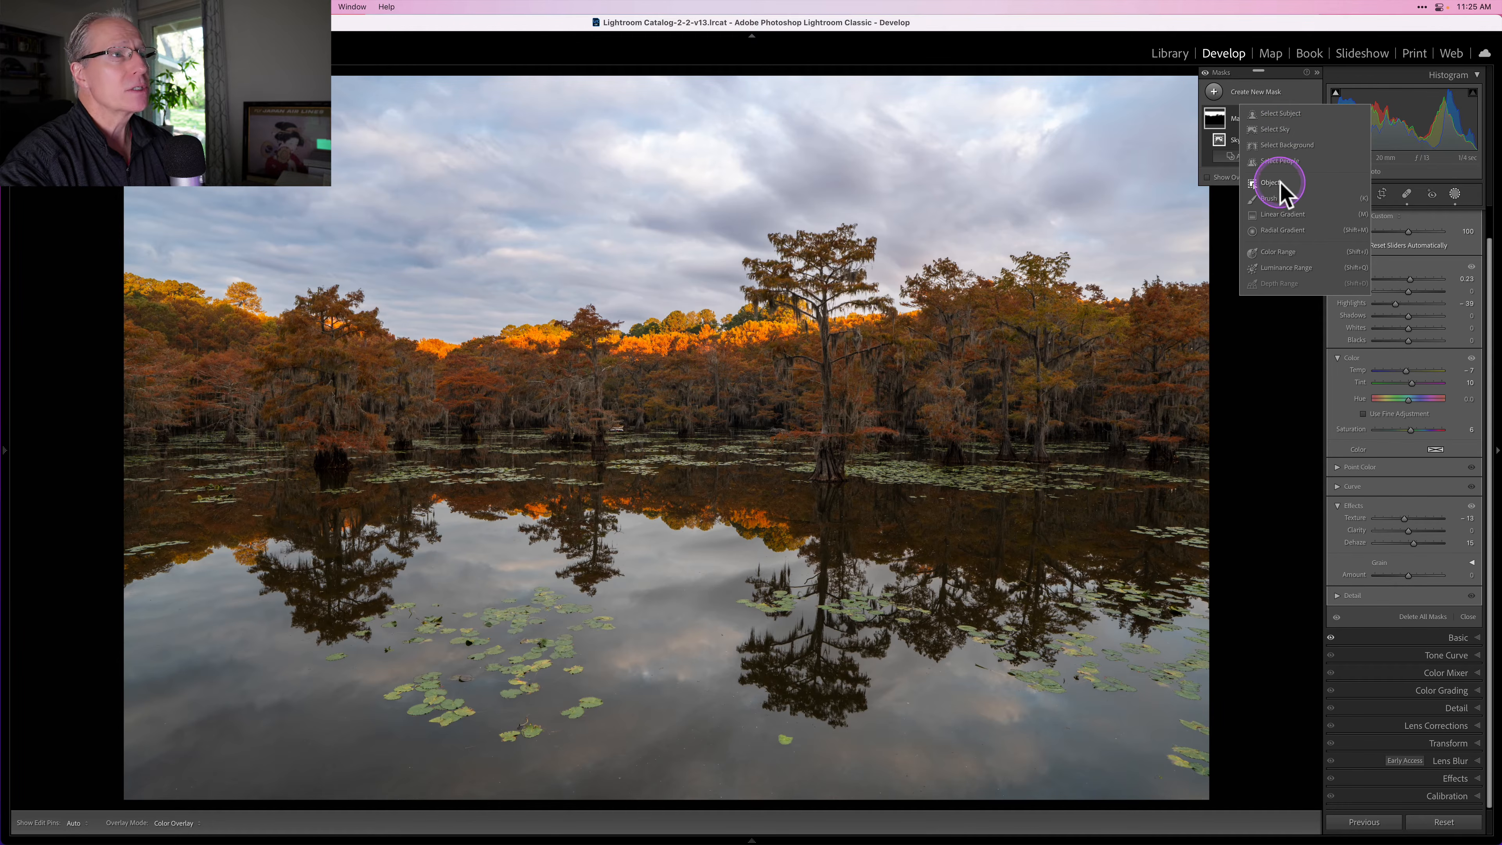
pyautogui.click(1294, 269)
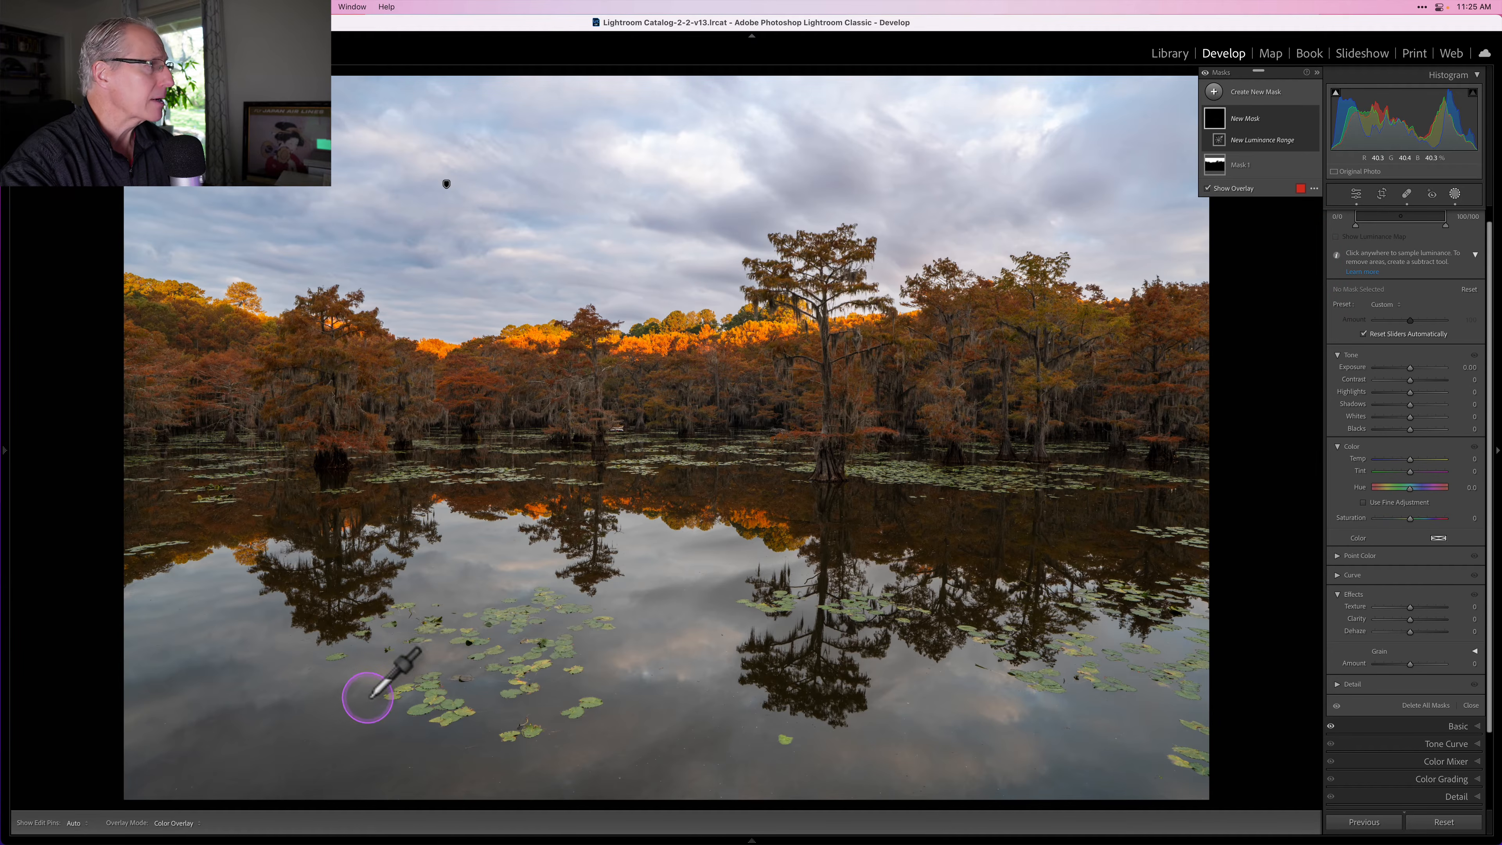
pyautogui.click(343, 687)
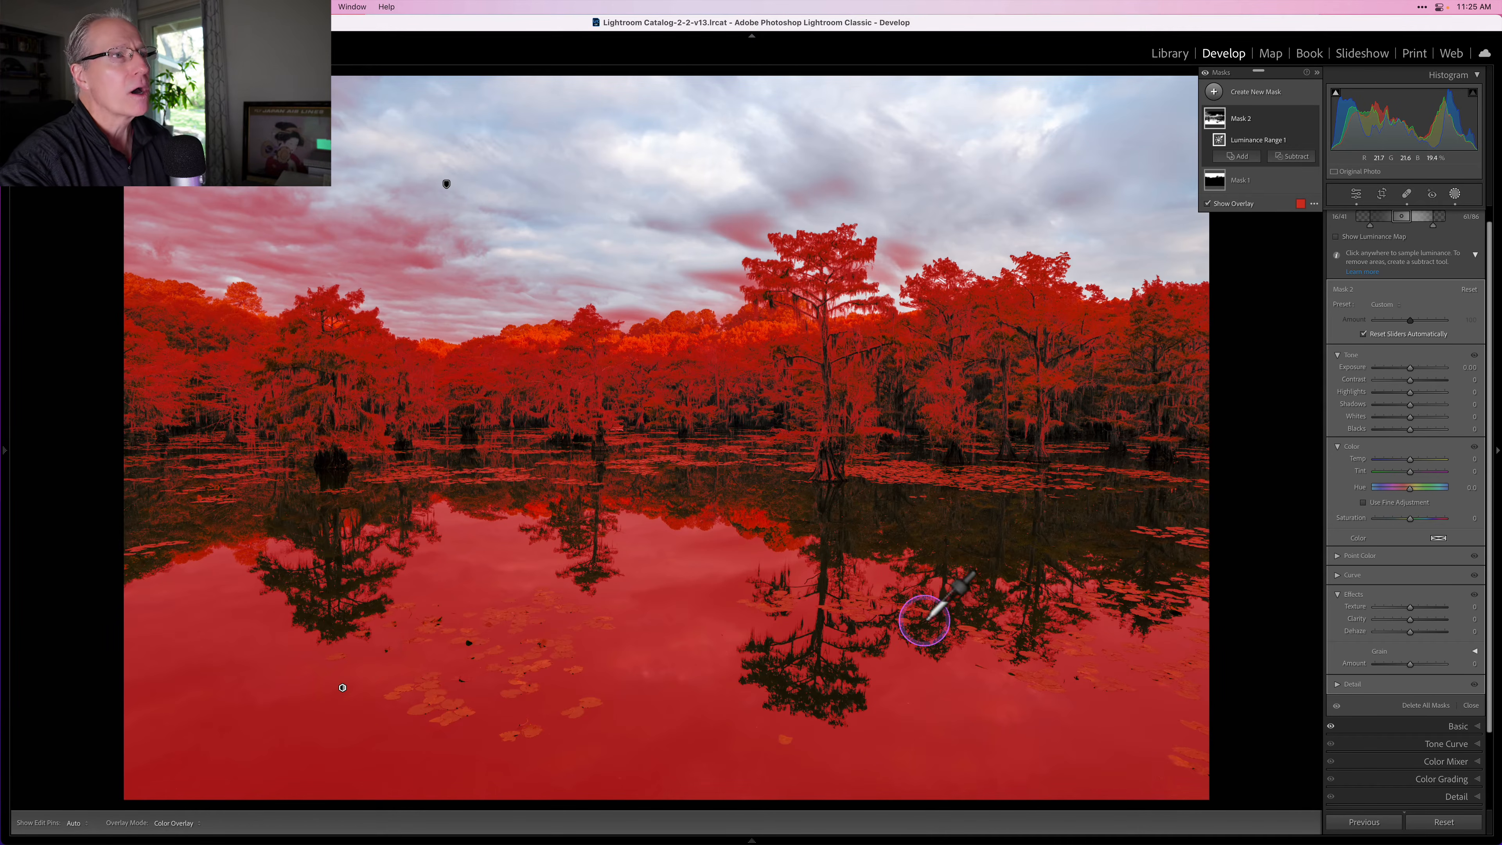
# Step: Subtract a Linear Gradient from the luminance mask, drawn from the tree line down into the water
pyautogui.click(1299, 157)
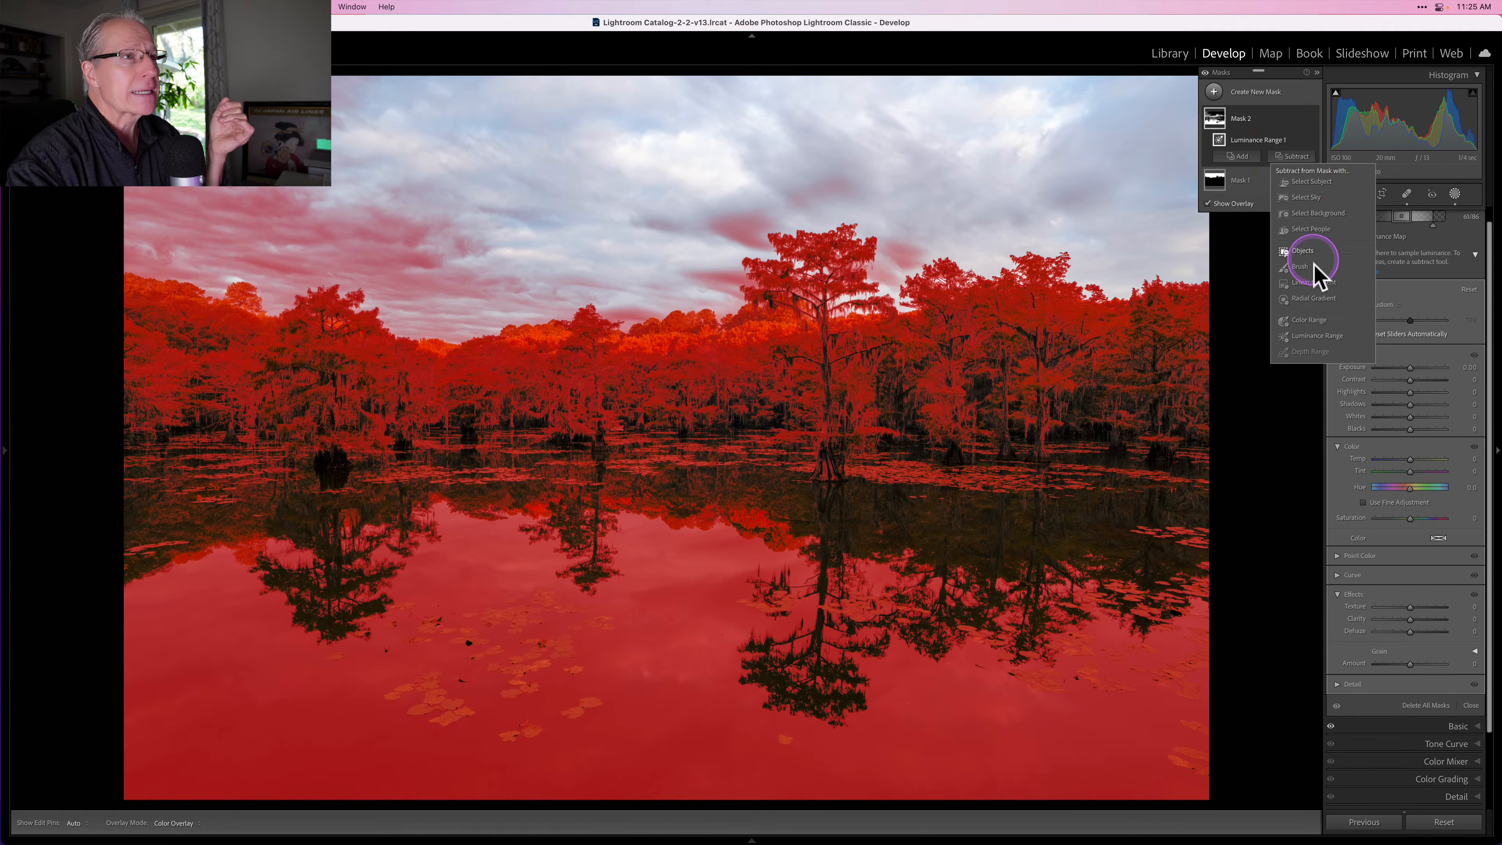
pyautogui.click(1313, 282)
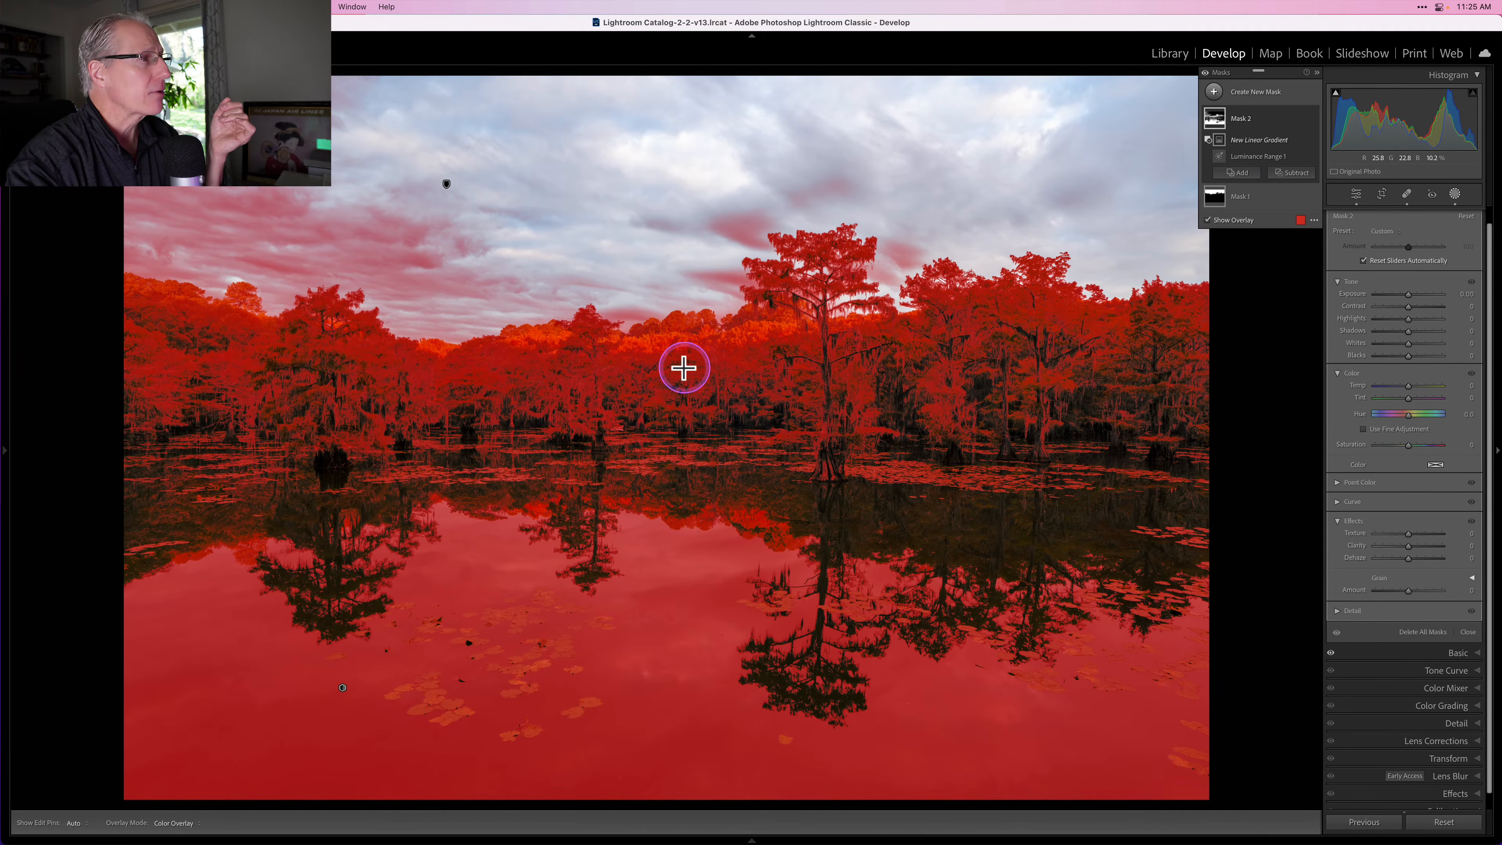
pyautogui.moveTo(684, 367); pyautogui.dragTo(672, 634)
pyautogui.moveTo(680, 502); pyautogui.dragTo(680, 520)
pyautogui.press("'")
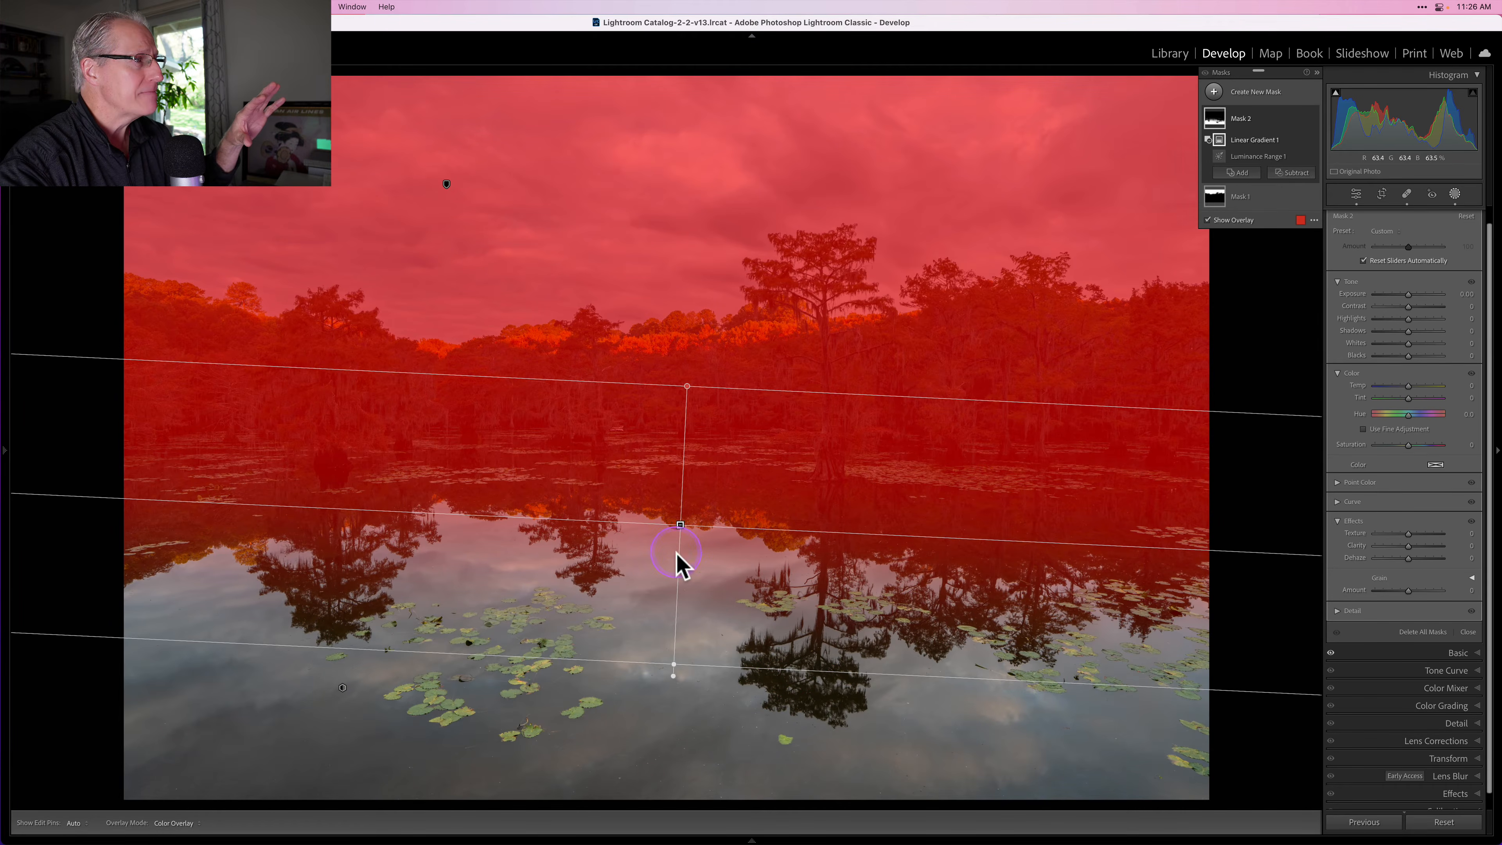
pyautogui.press("'")
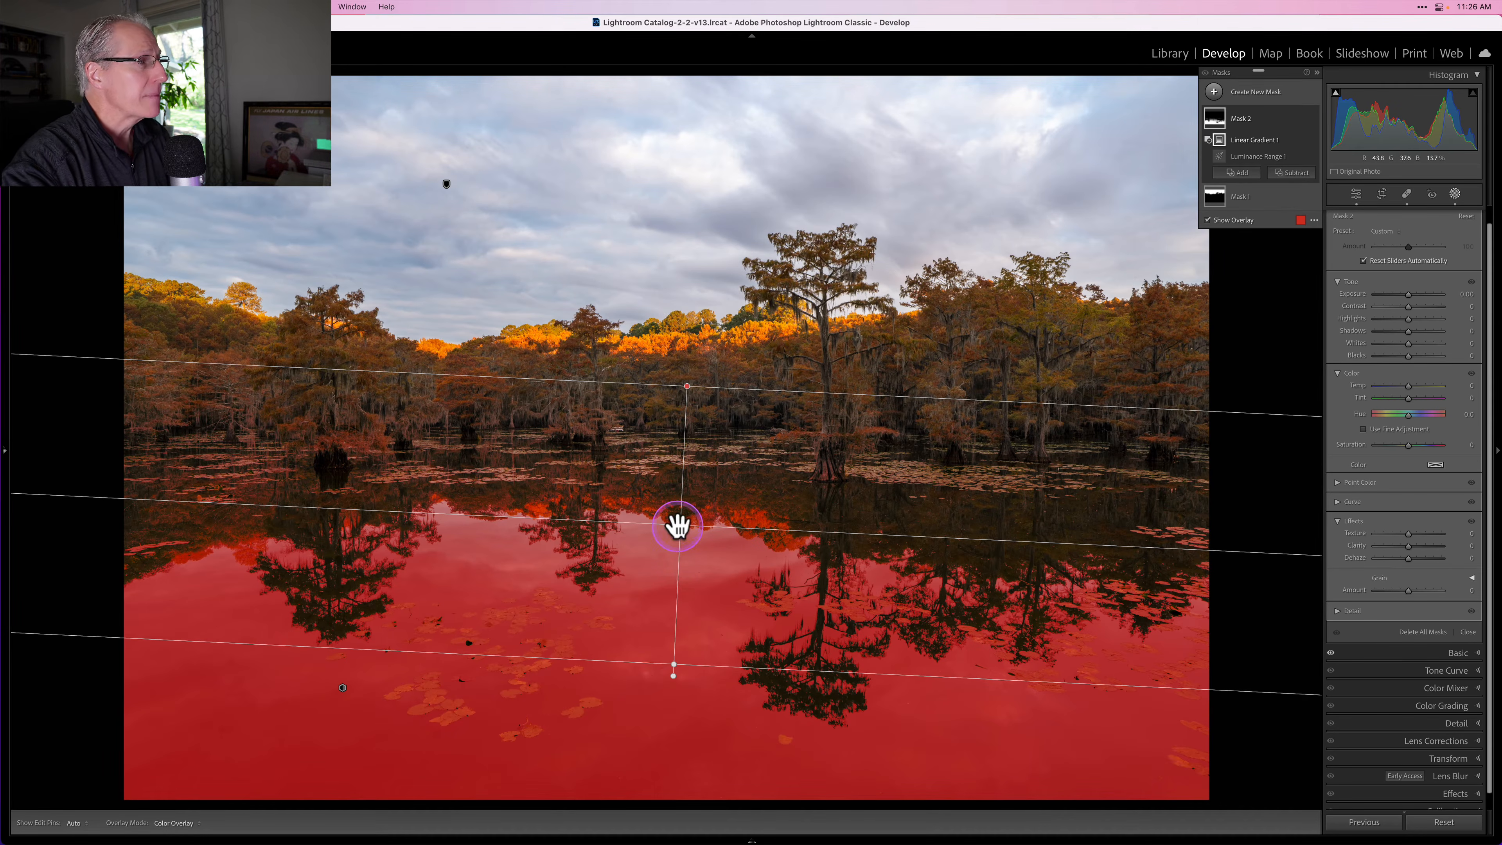
# Step: Reposition the subtracting gradient lower so the mask covers only the reflection in the water
pyautogui.moveTo(678, 522); pyautogui.dragTo(678, 535)
pyautogui.press("'")
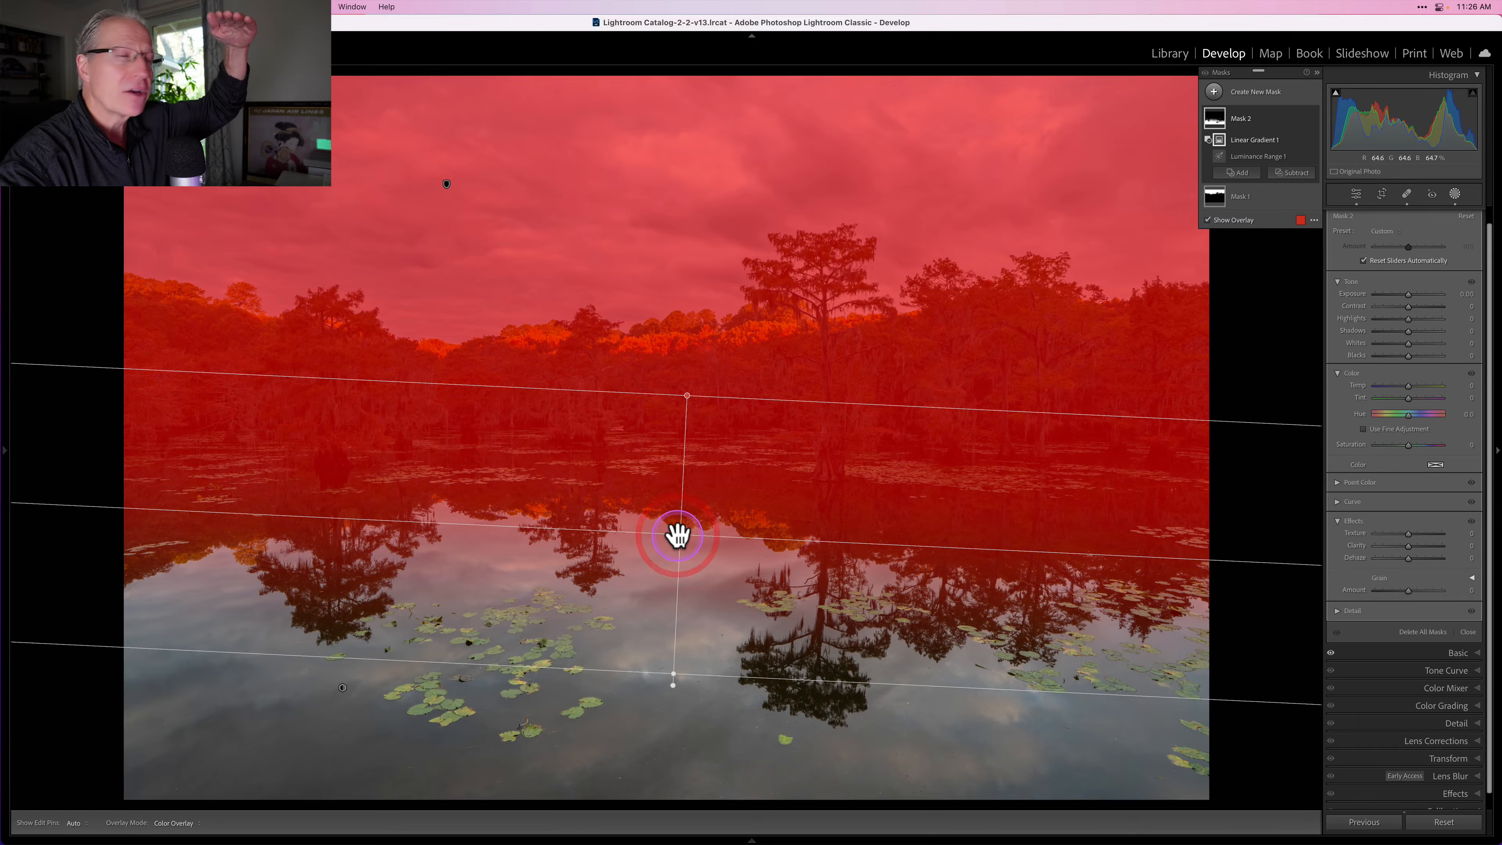
pyautogui.press("'")
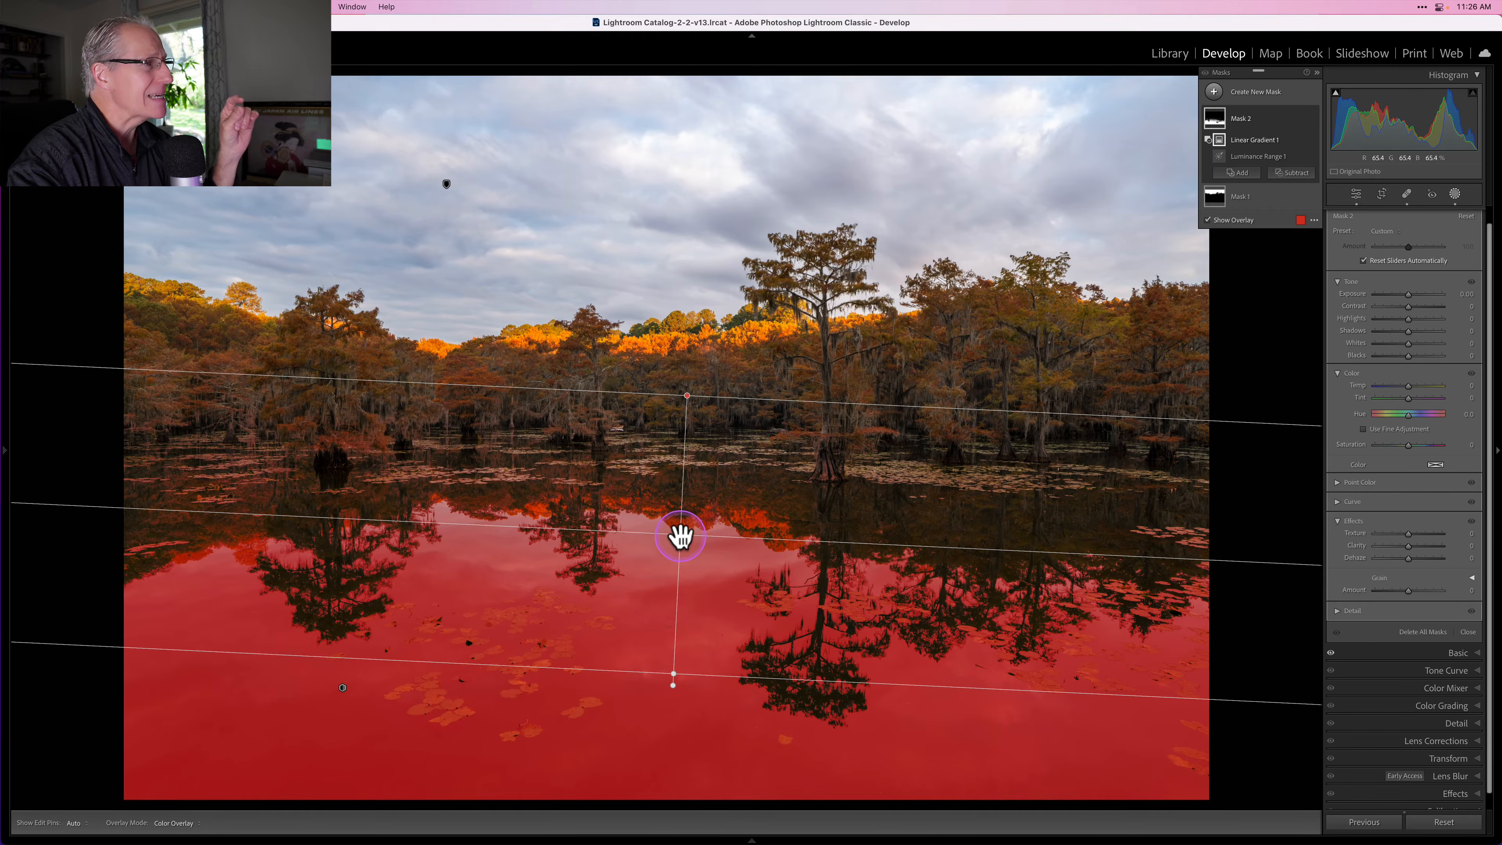
pyautogui.moveTo(680, 534); pyautogui.dragTo(687, 447)
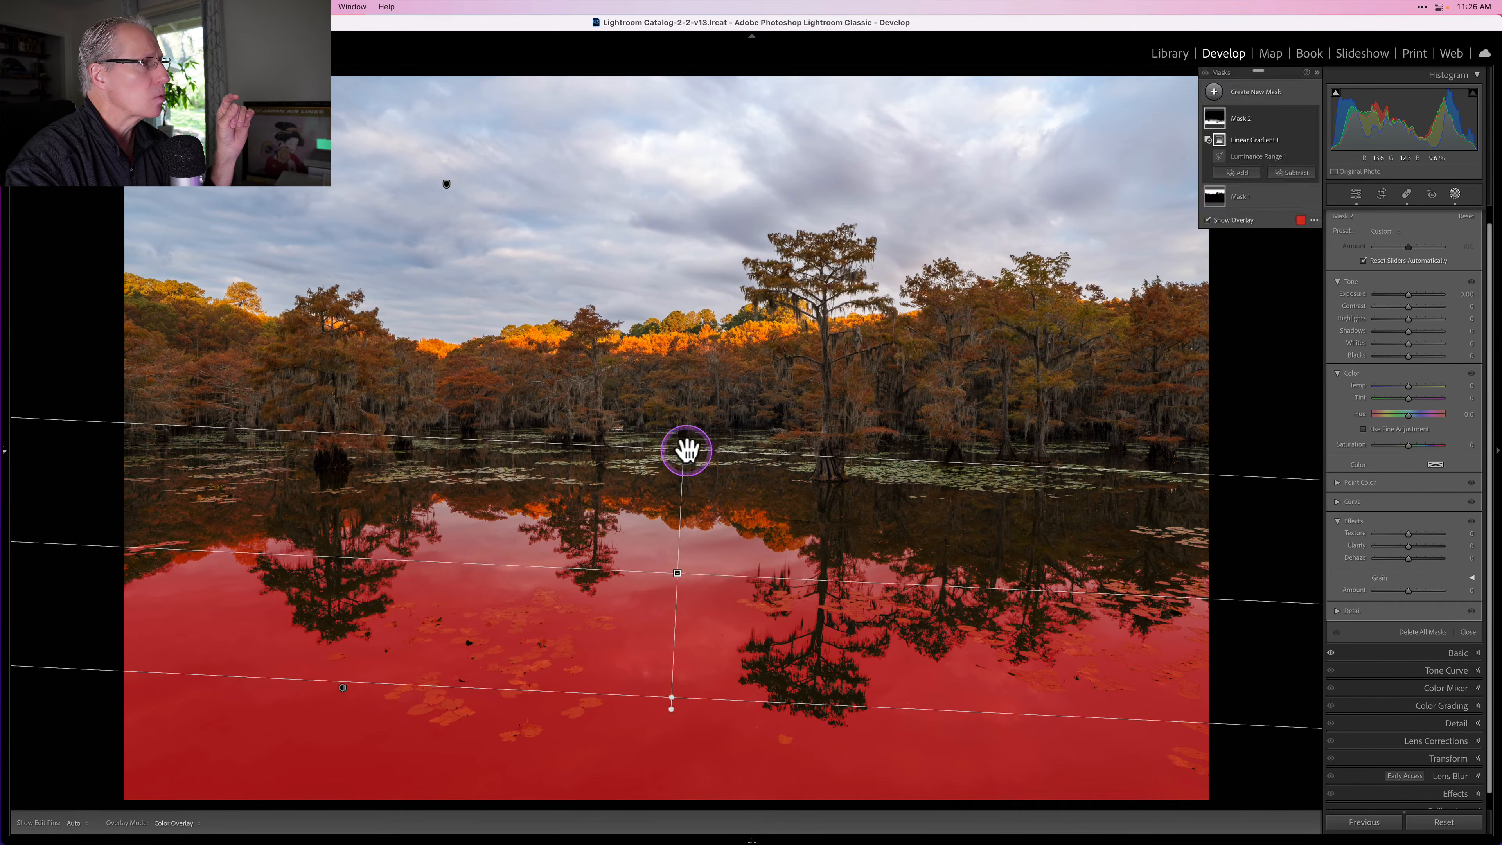
pyautogui.moveTo(678, 574); pyautogui.dragTo(681, 555)
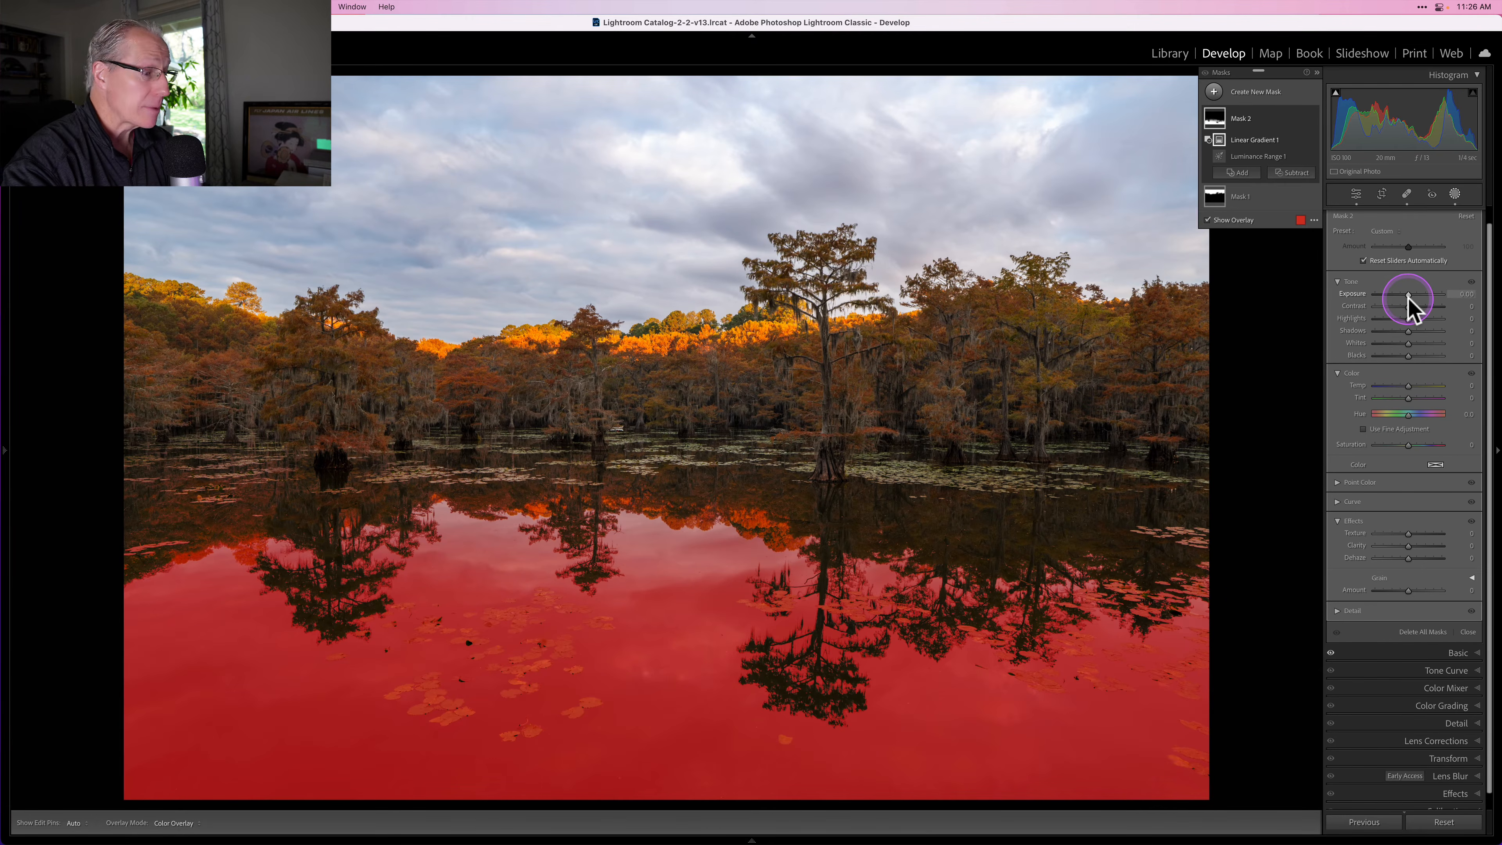
# Step: Raise the water mask's exposure and contrast and shift its color temperature
pyautogui.moveTo(1408, 295); pyautogui.dragTo(1409, 293)
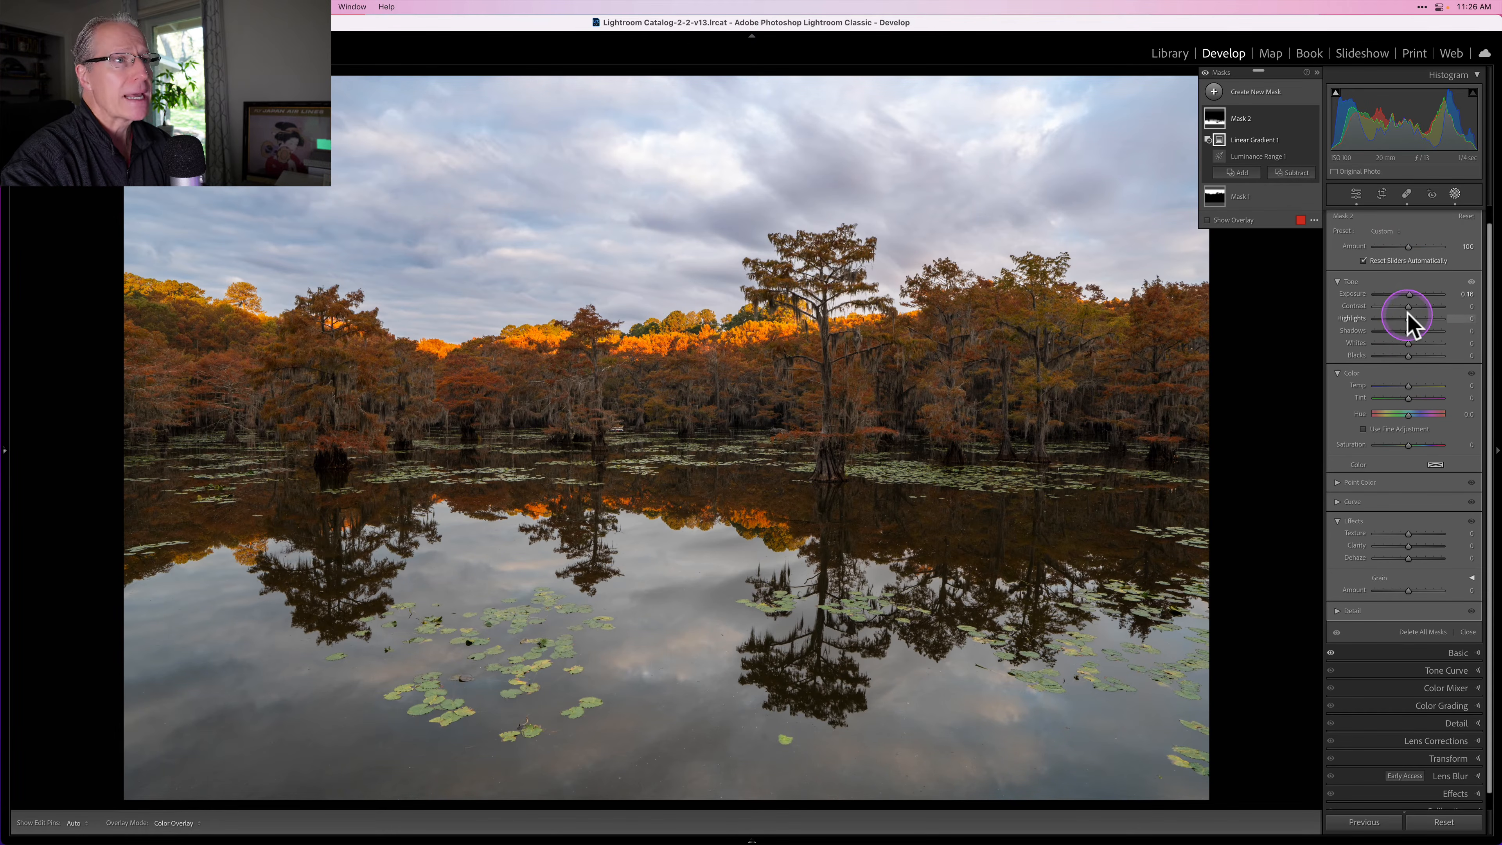
pyautogui.moveTo(1408, 305); pyautogui.dragTo(1414, 306)
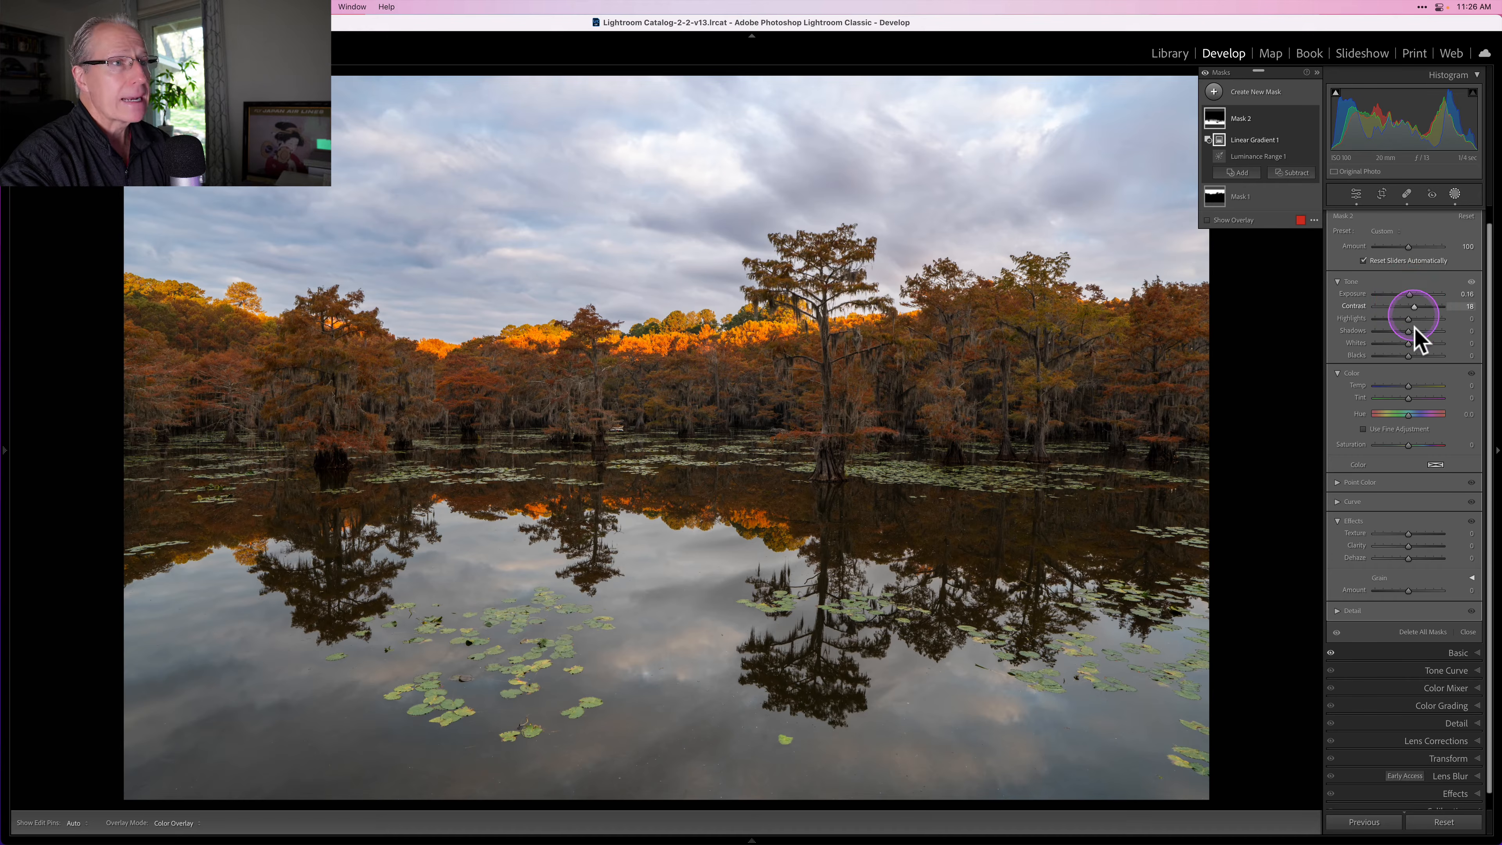
pyautogui.moveTo(1410, 385); pyautogui.dragTo(1410, 398)
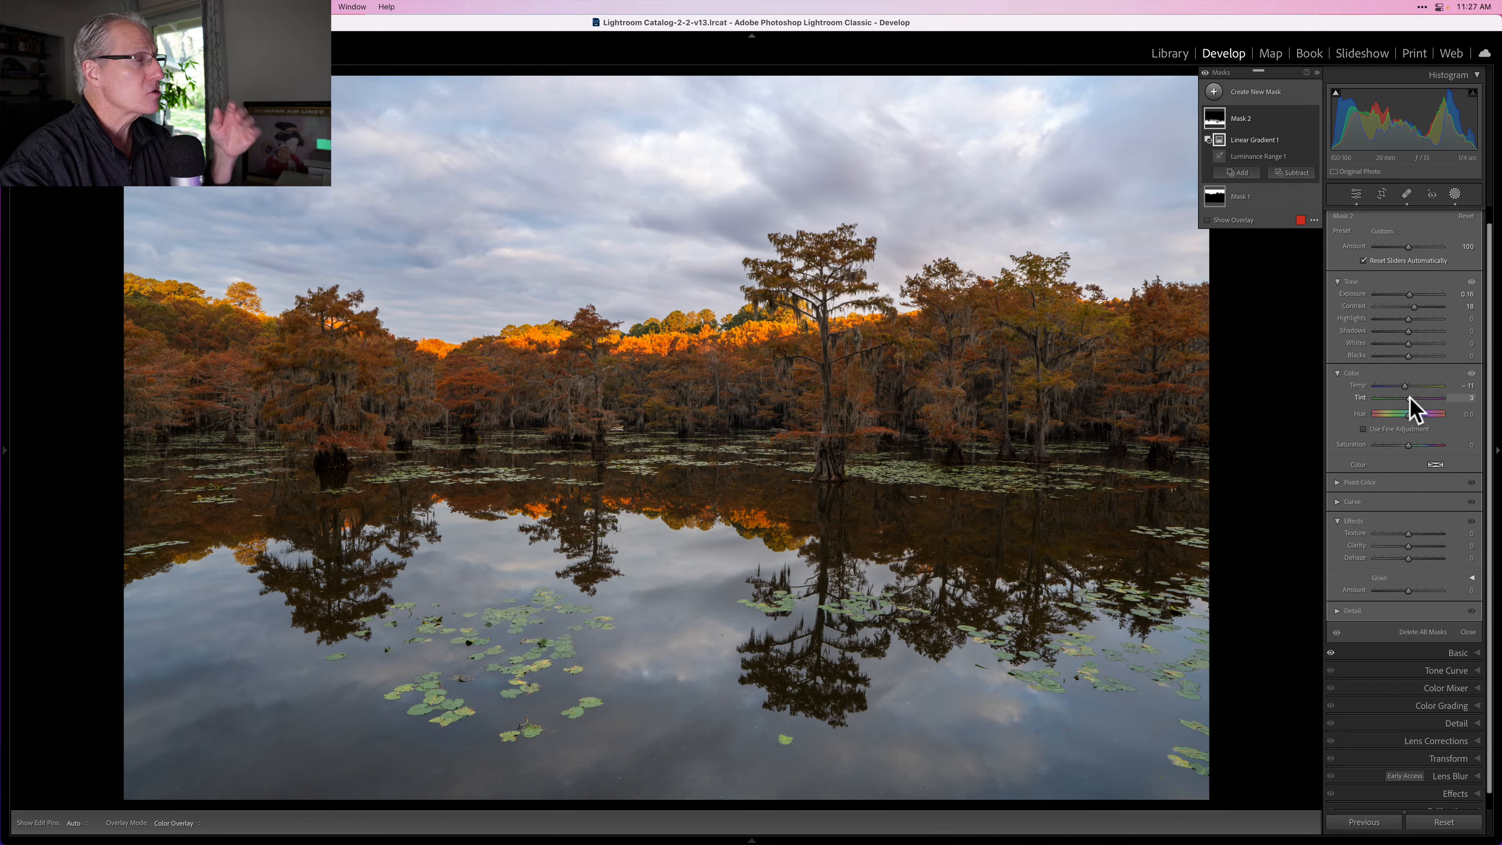
# Step: Toggle the mask overlay and the water mask's visibility to compare the reflection adjustment
pyautogui.click(1306, 142)
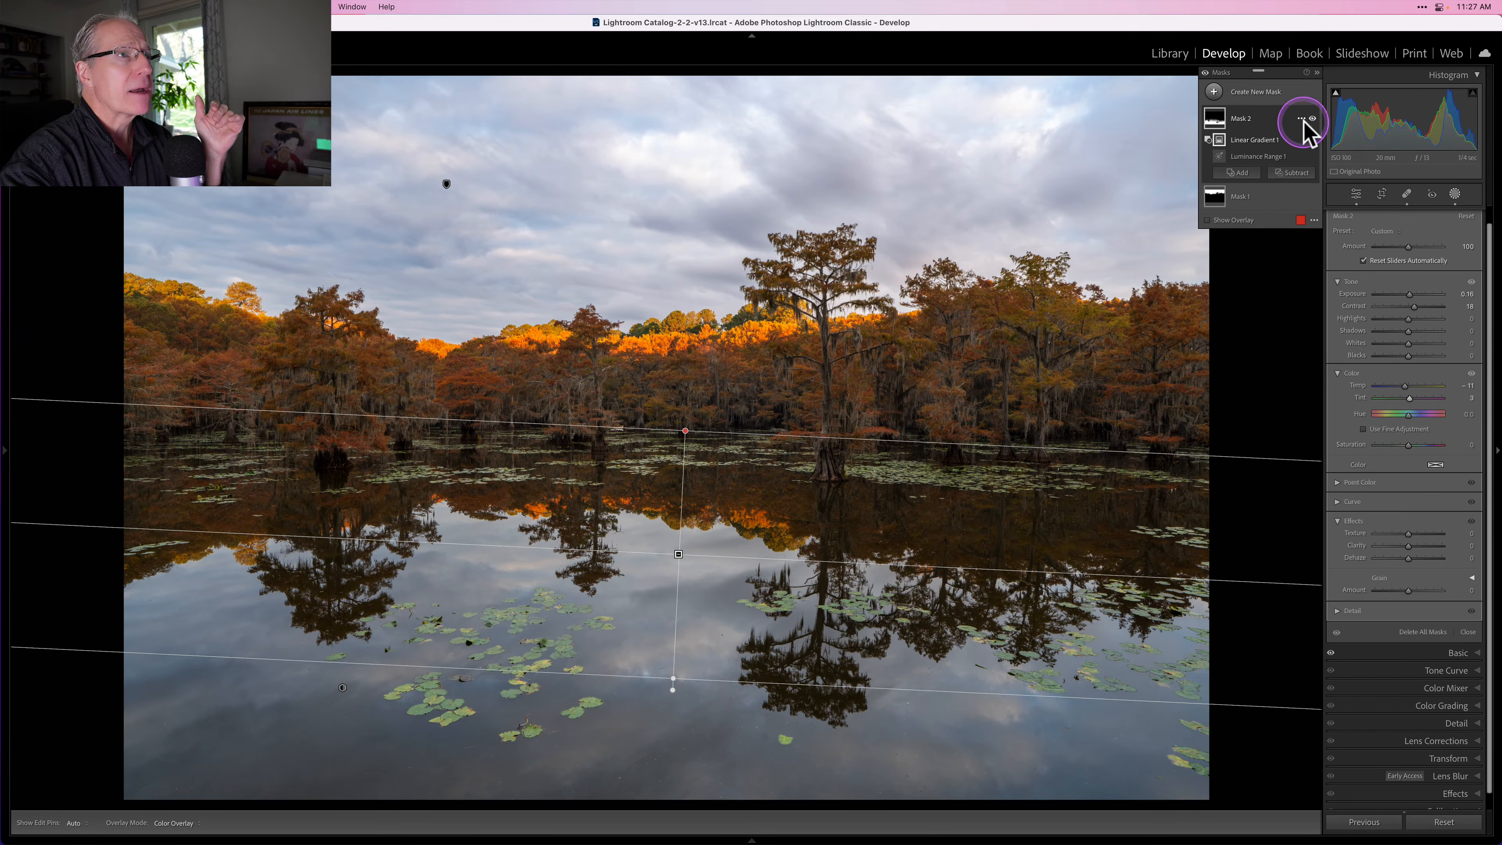
pyautogui.click(1207, 220)
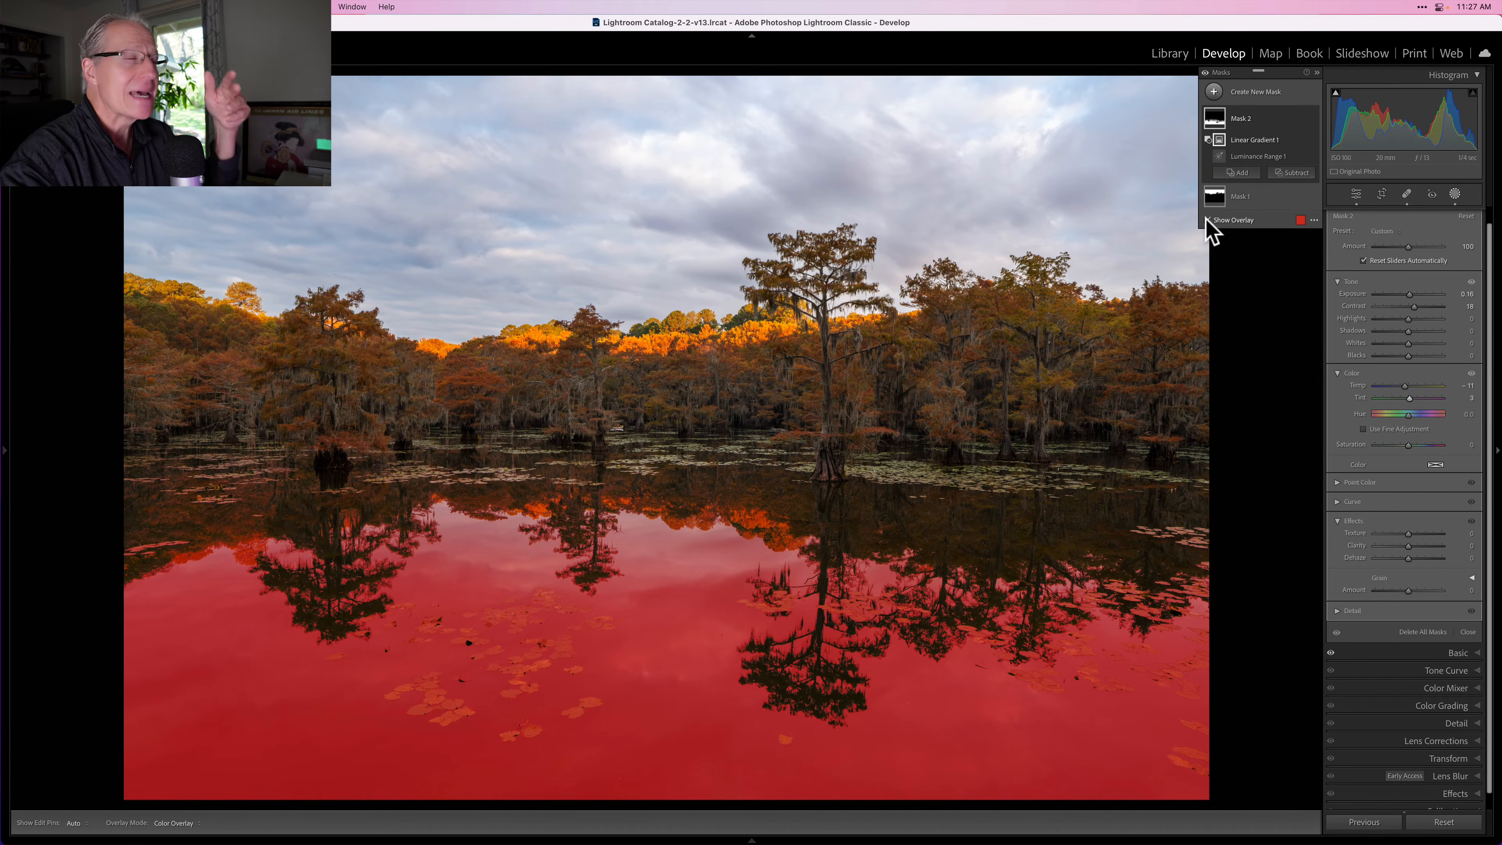
pyautogui.click(1207, 220)
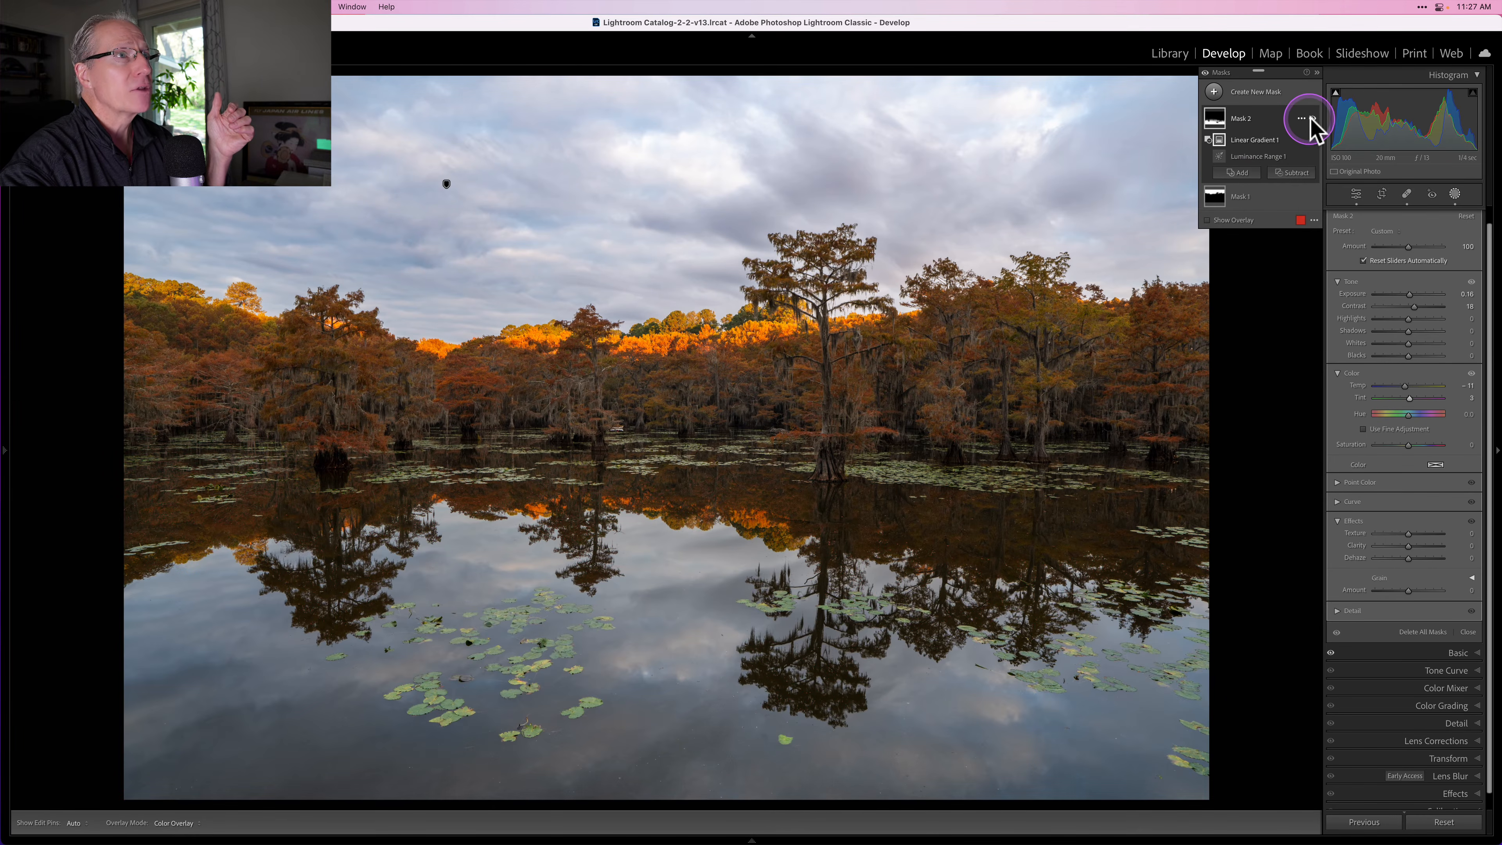
pyautogui.click(1312, 119)
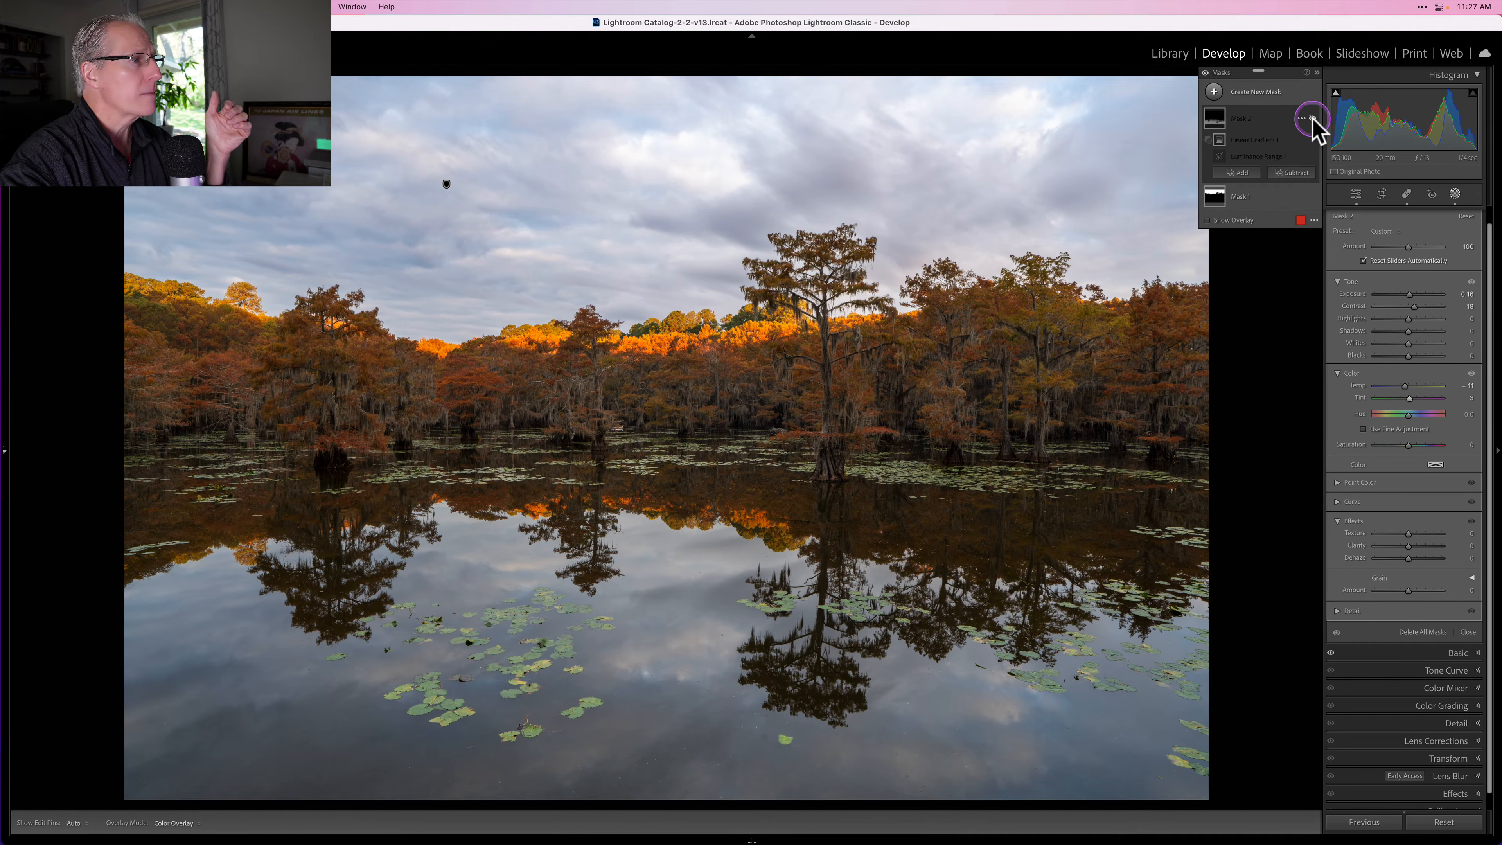
pyautogui.click(1312, 119)
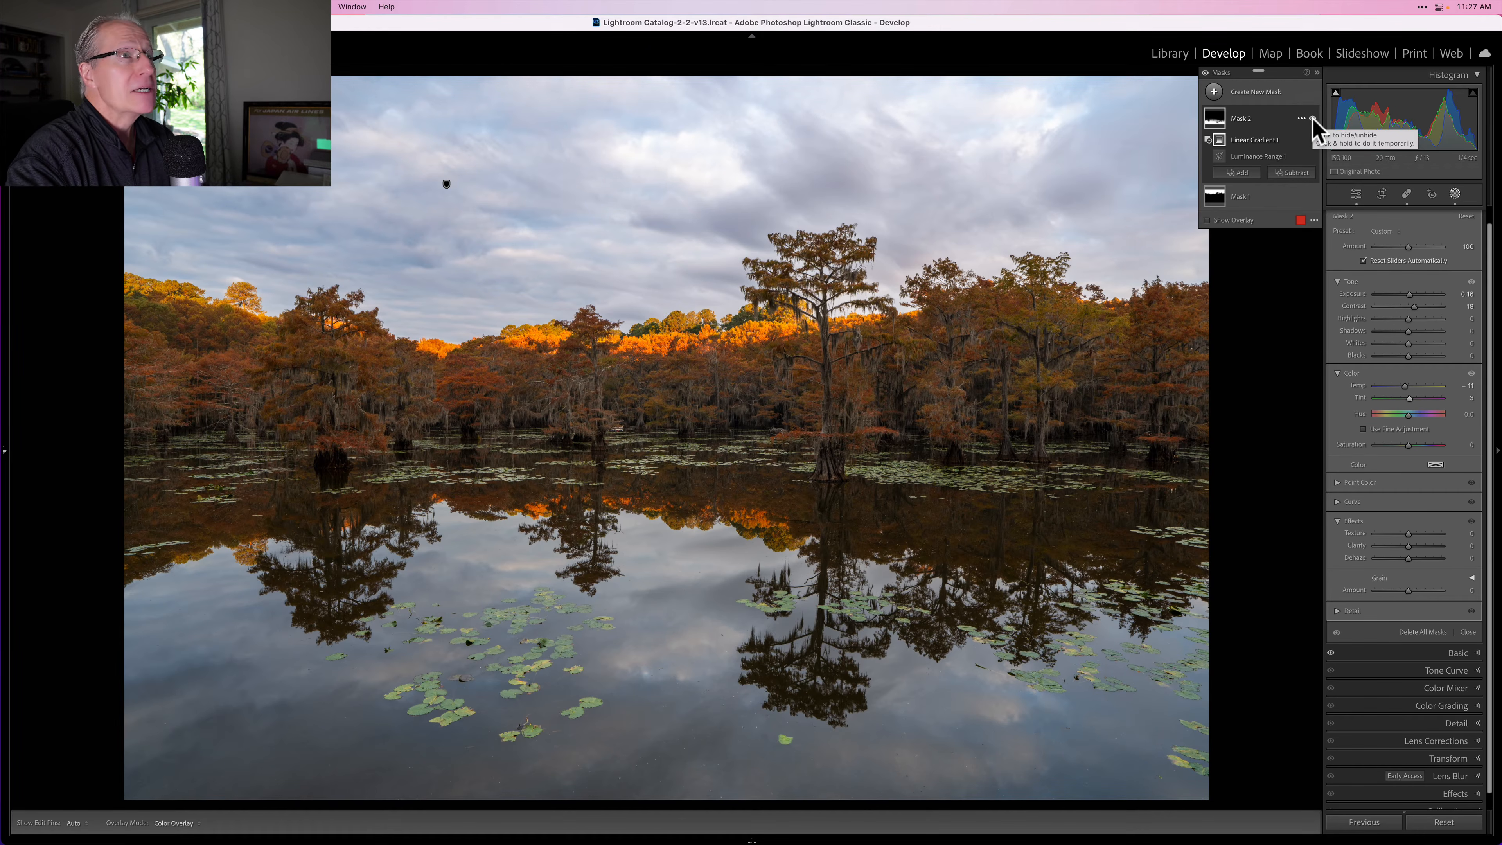
# Step: Create a new Color Range mask by sampling the orange foliage along the tree line
pyautogui.click(1213, 91)
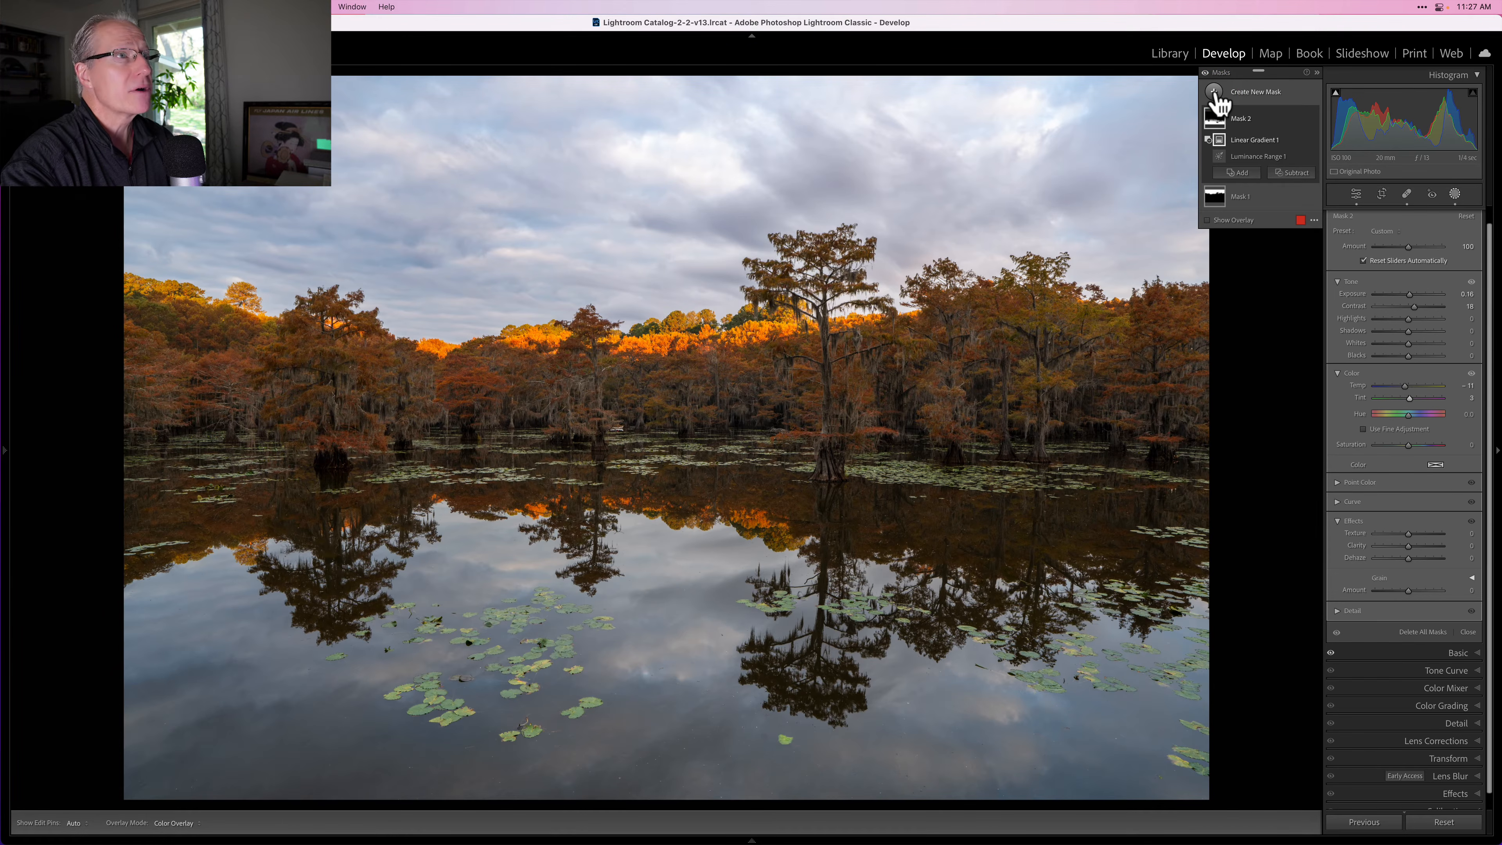
pyautogui.click(1215, 94)
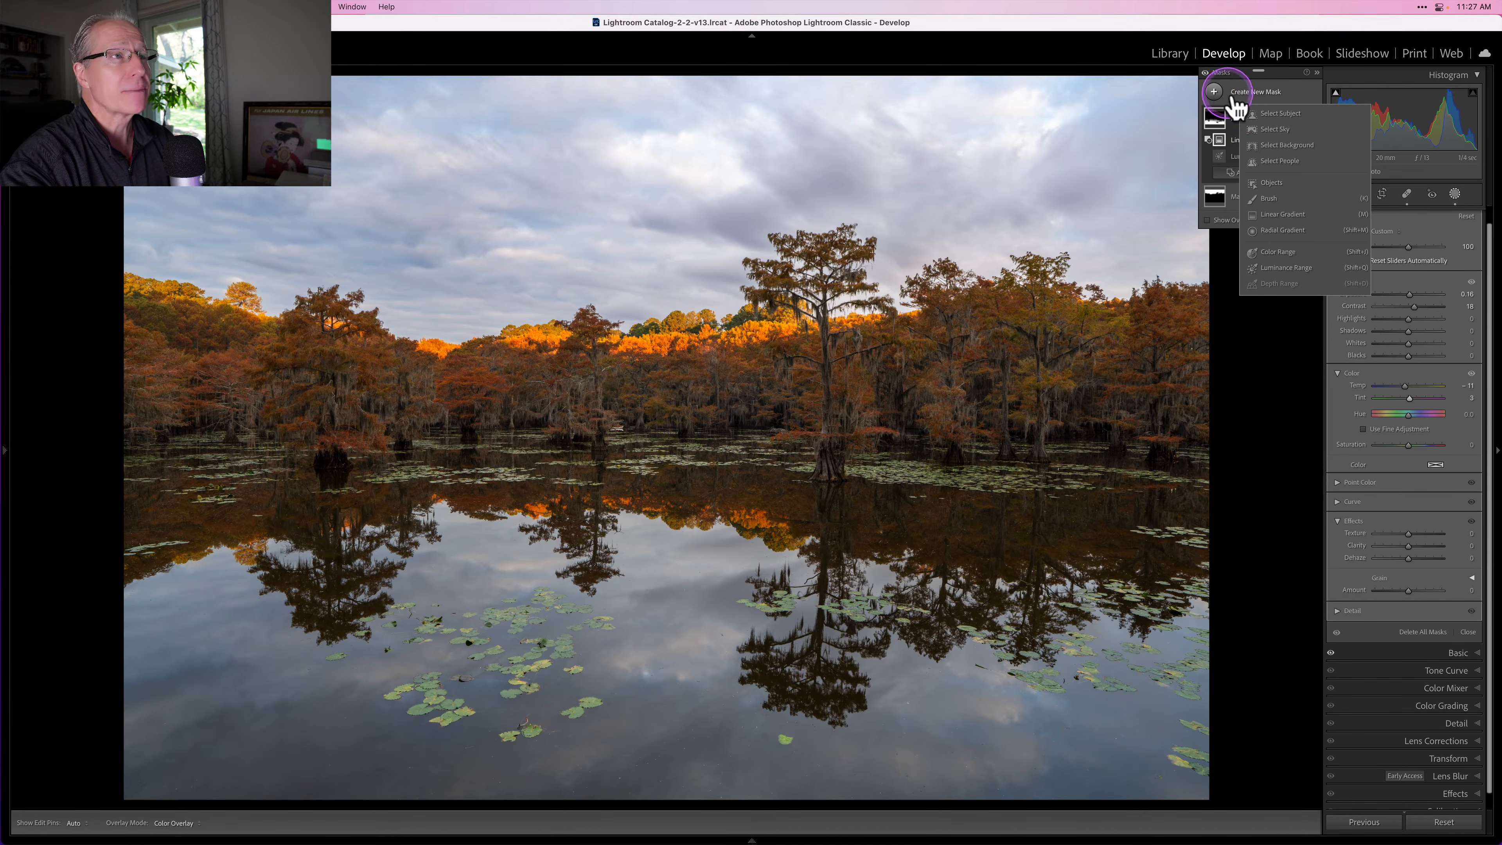
pyautogui.click(1277, 252)
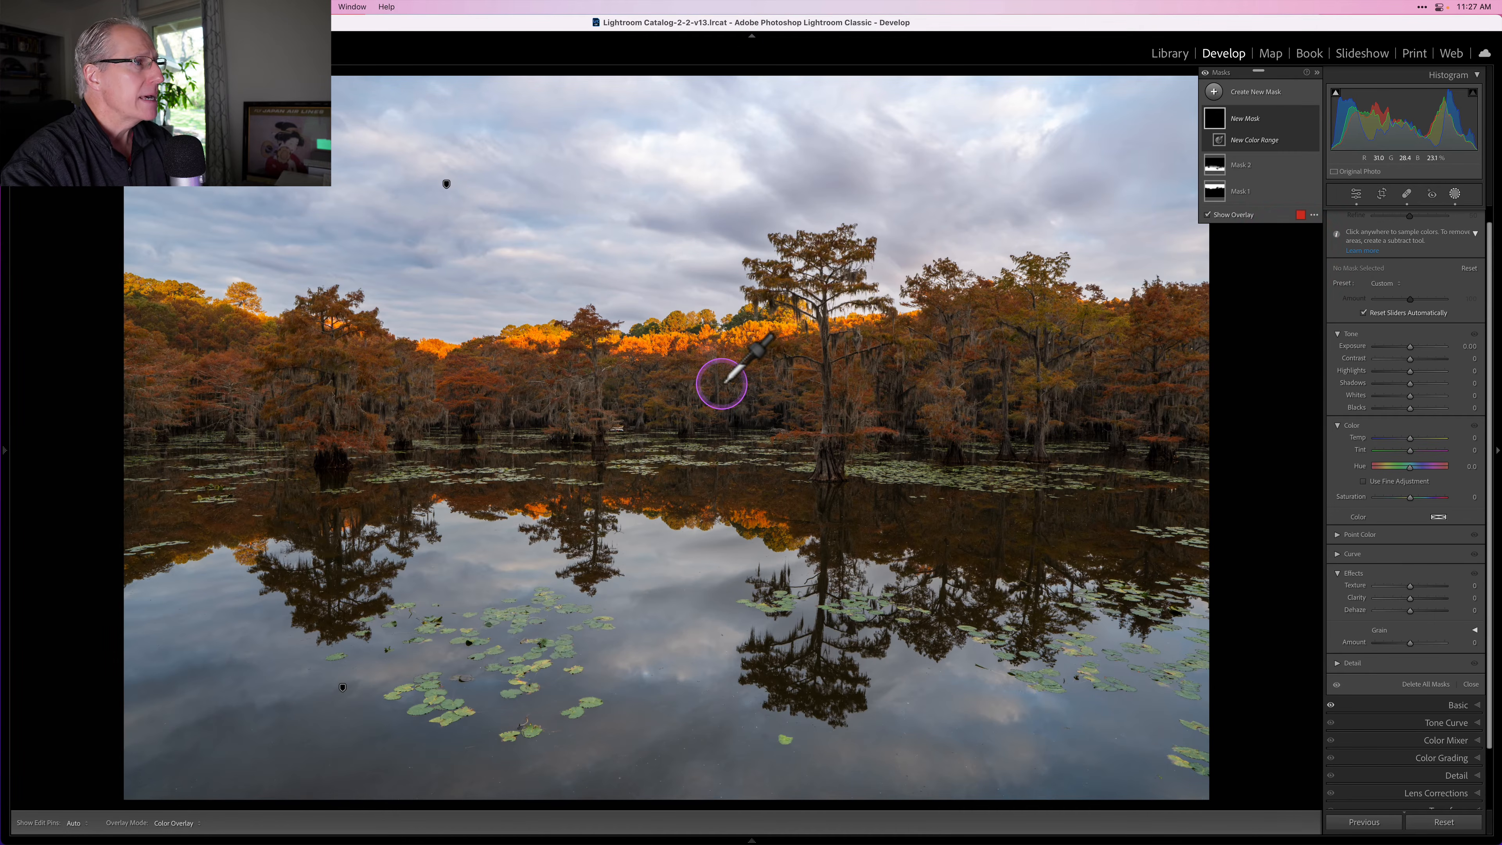
pyautogui.click(674, 374)
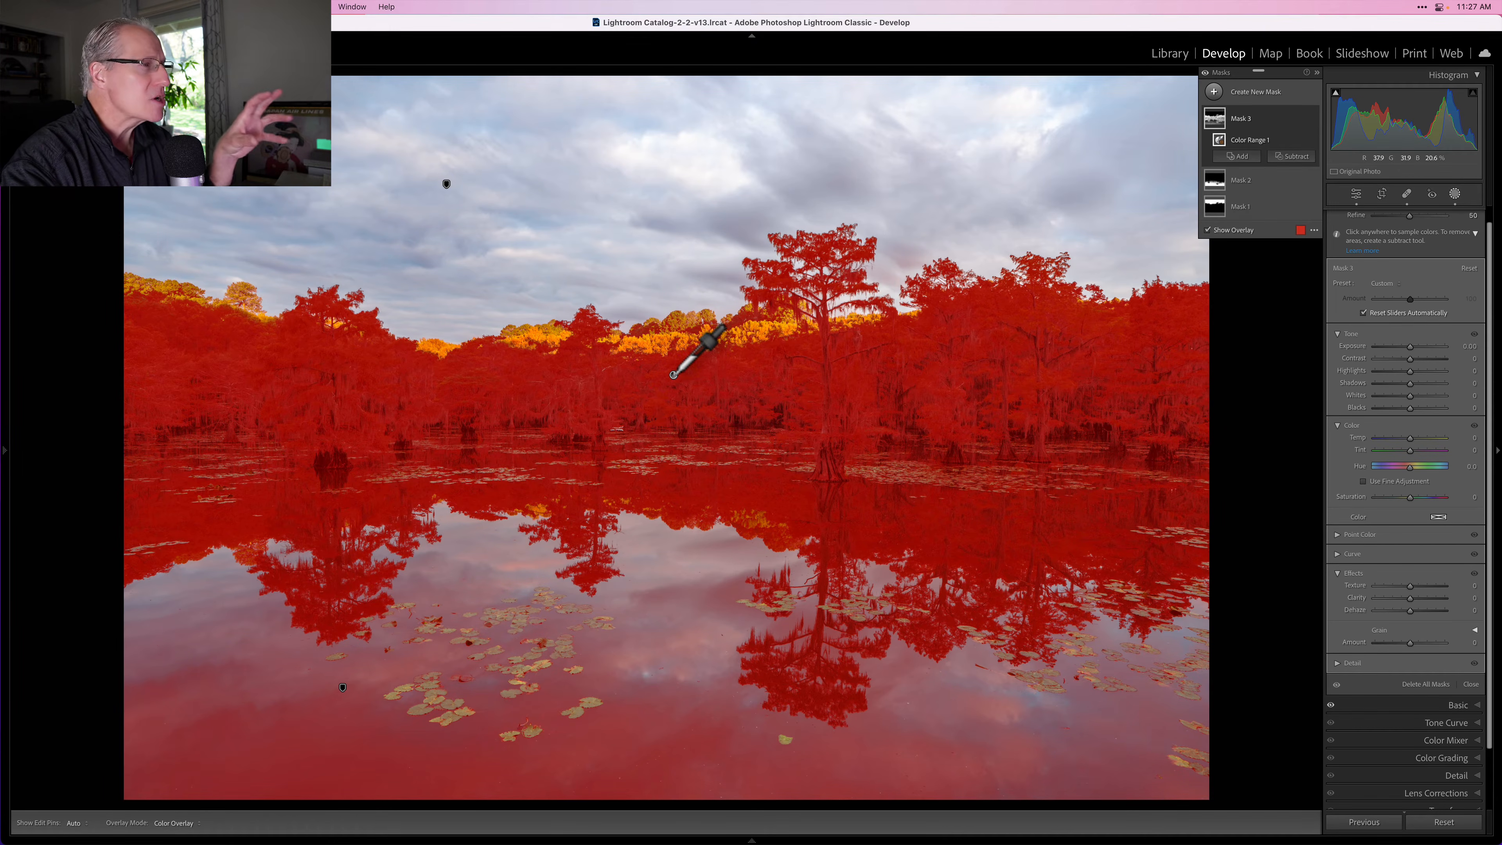
# Step: Subtract a linear gradient from the foliage mask, placing it over the water so the reflection is excluded
pyautogui.click(1346, 275)
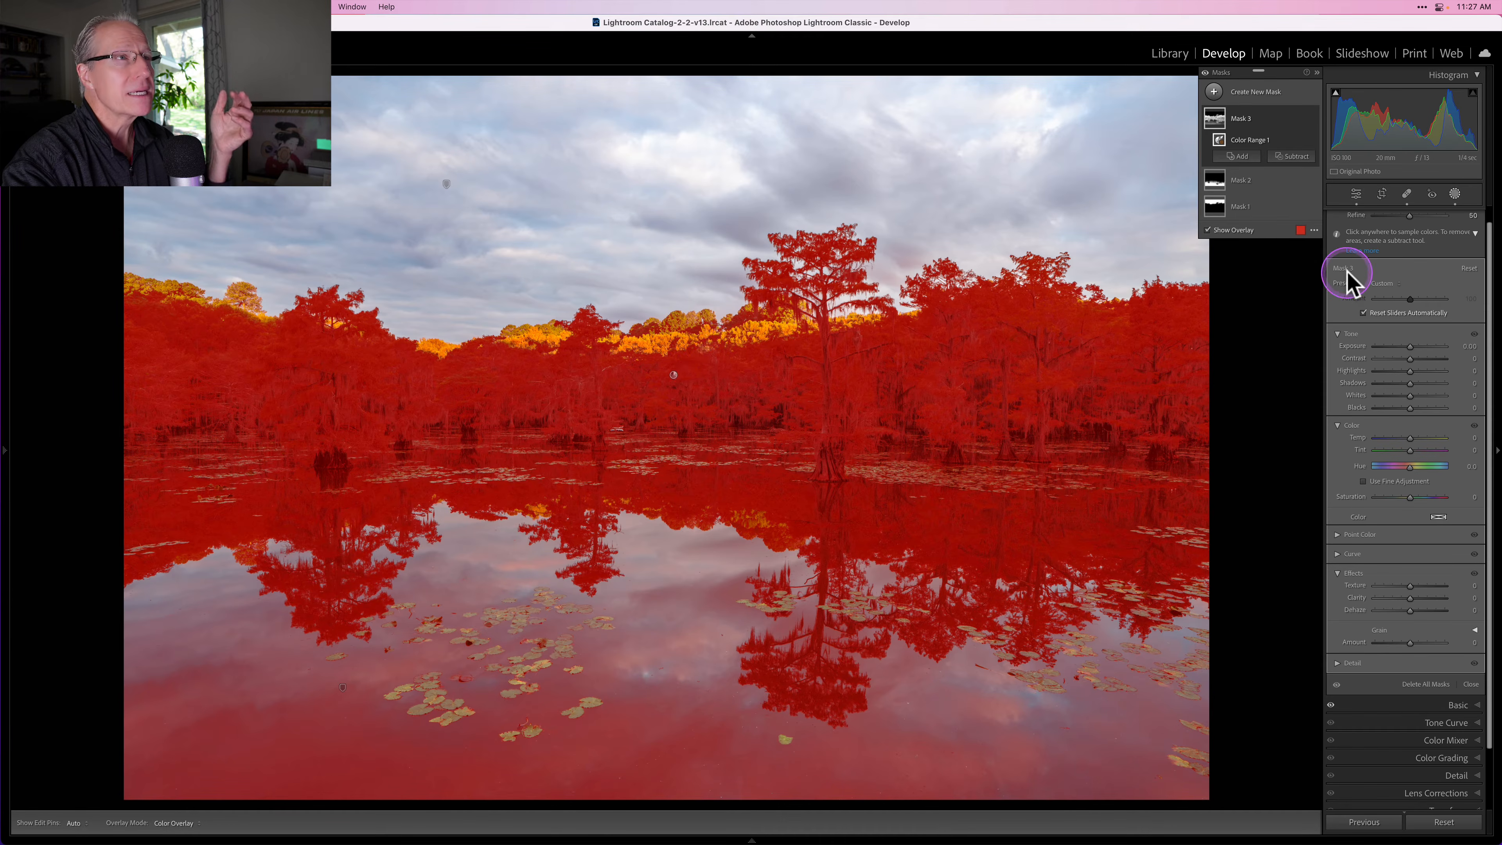
pyautogui.click(1296, 157)
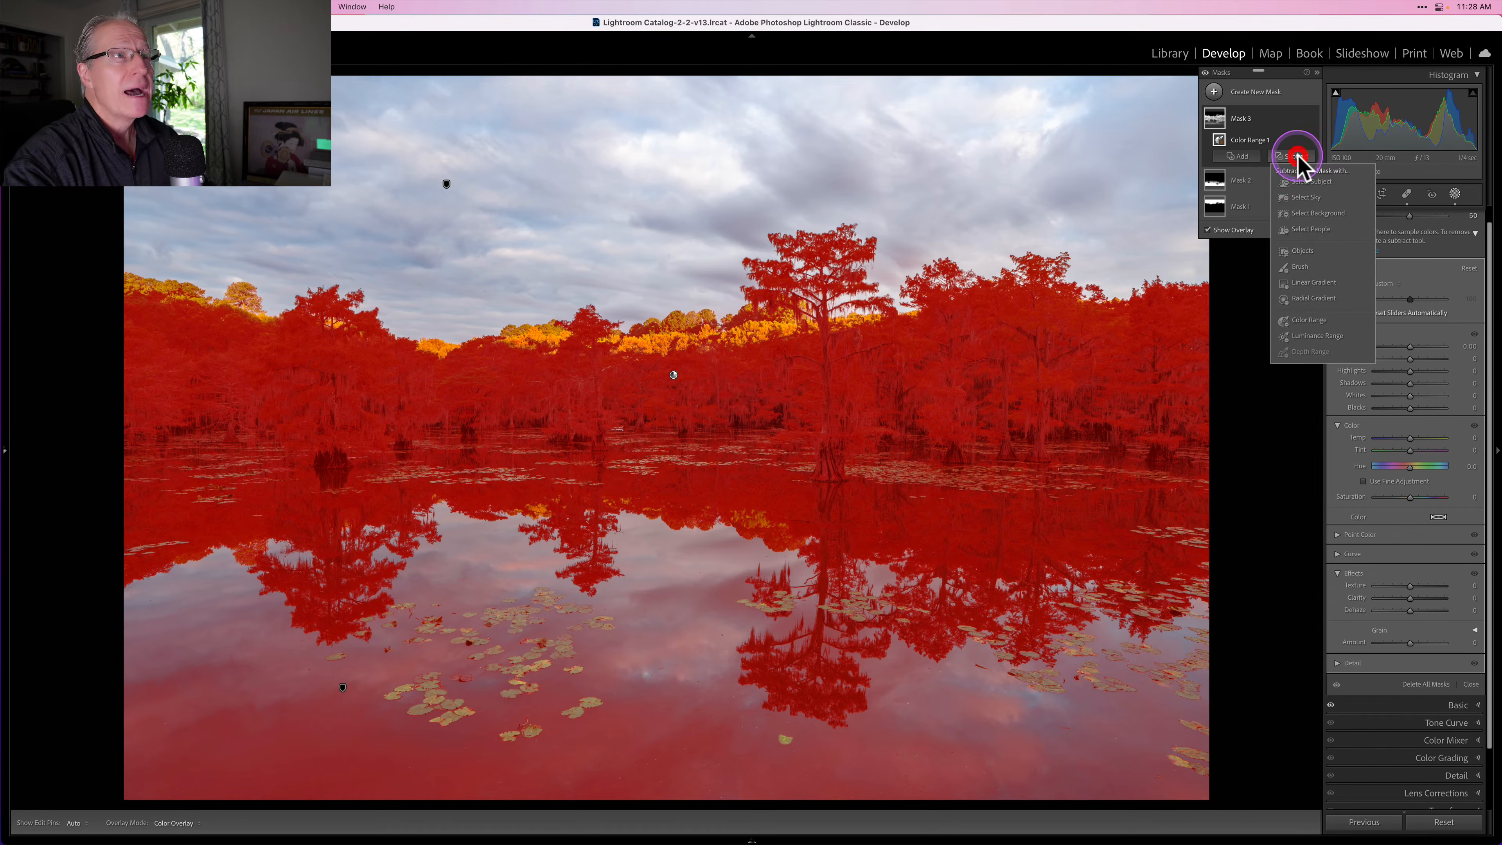
pyautogui.click(1318, 282)
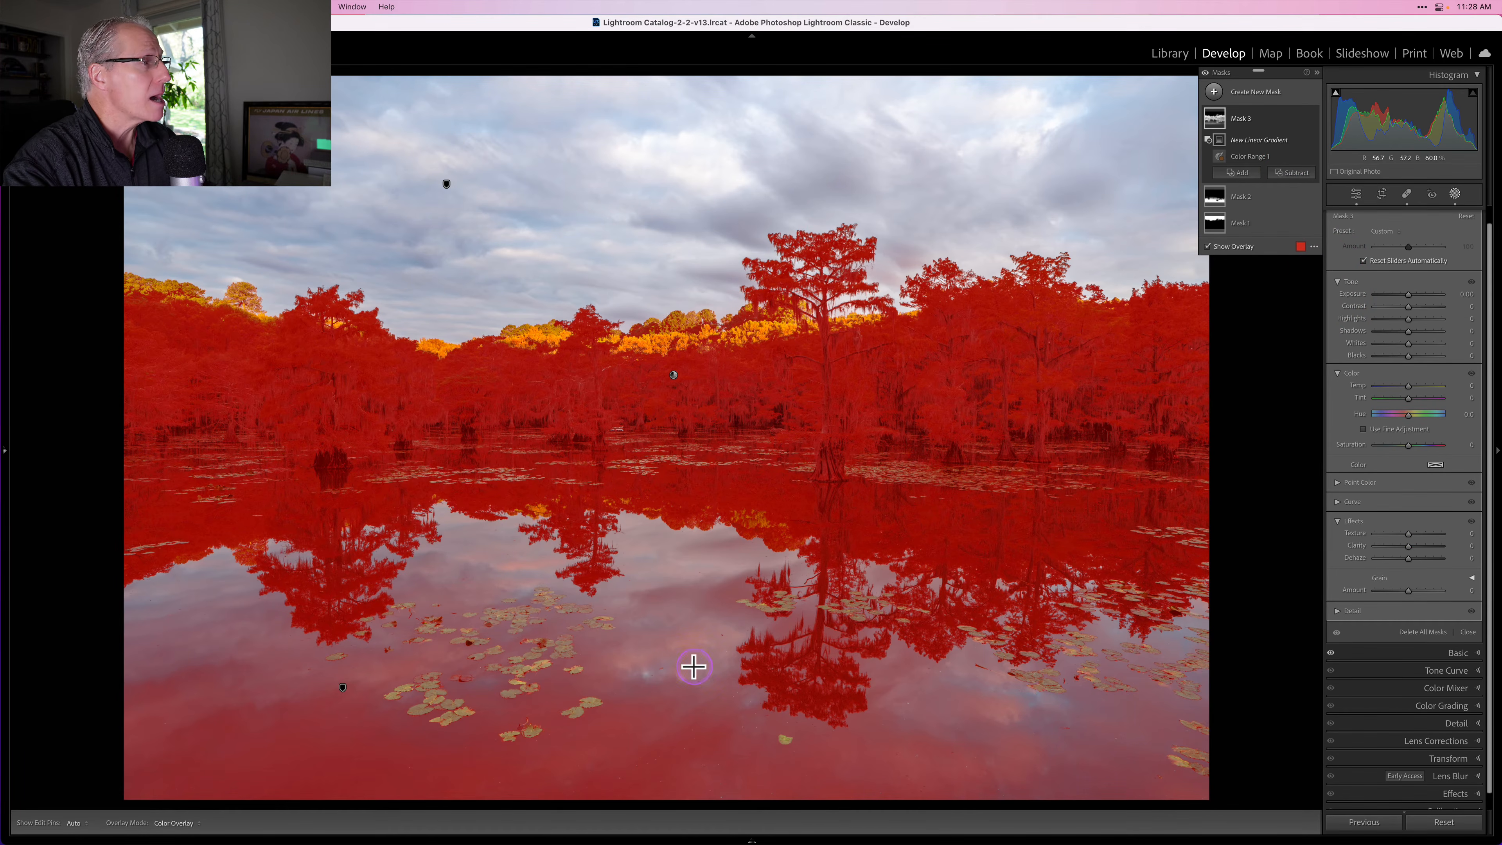
pyautogui.moveTo(691, 664); pyautogui.dragTo(710, 502)
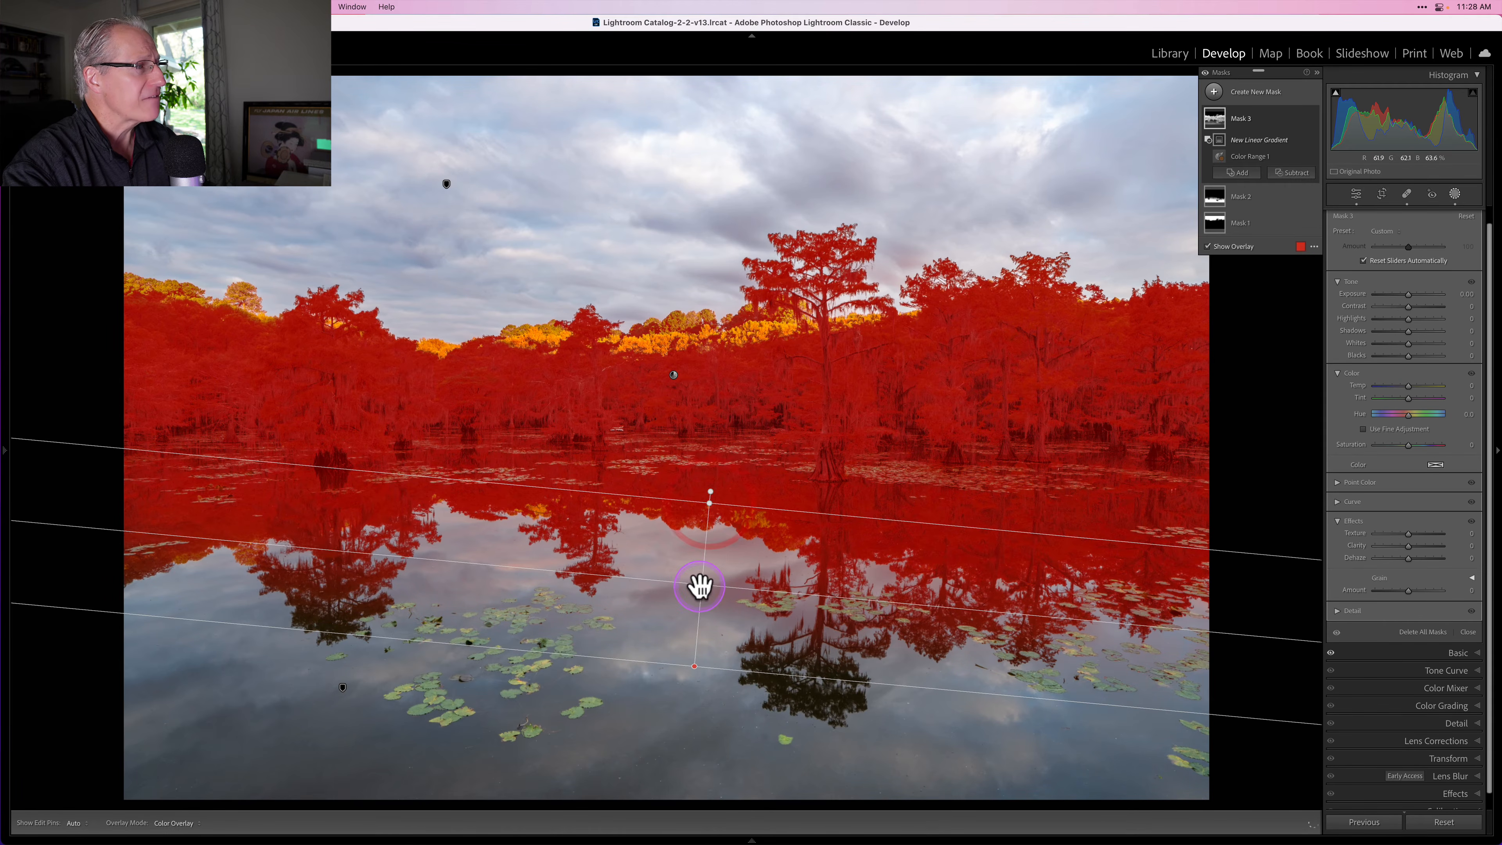
pyautogui.moveTo(701, 584); pyautogui.dragTo(696, 619)
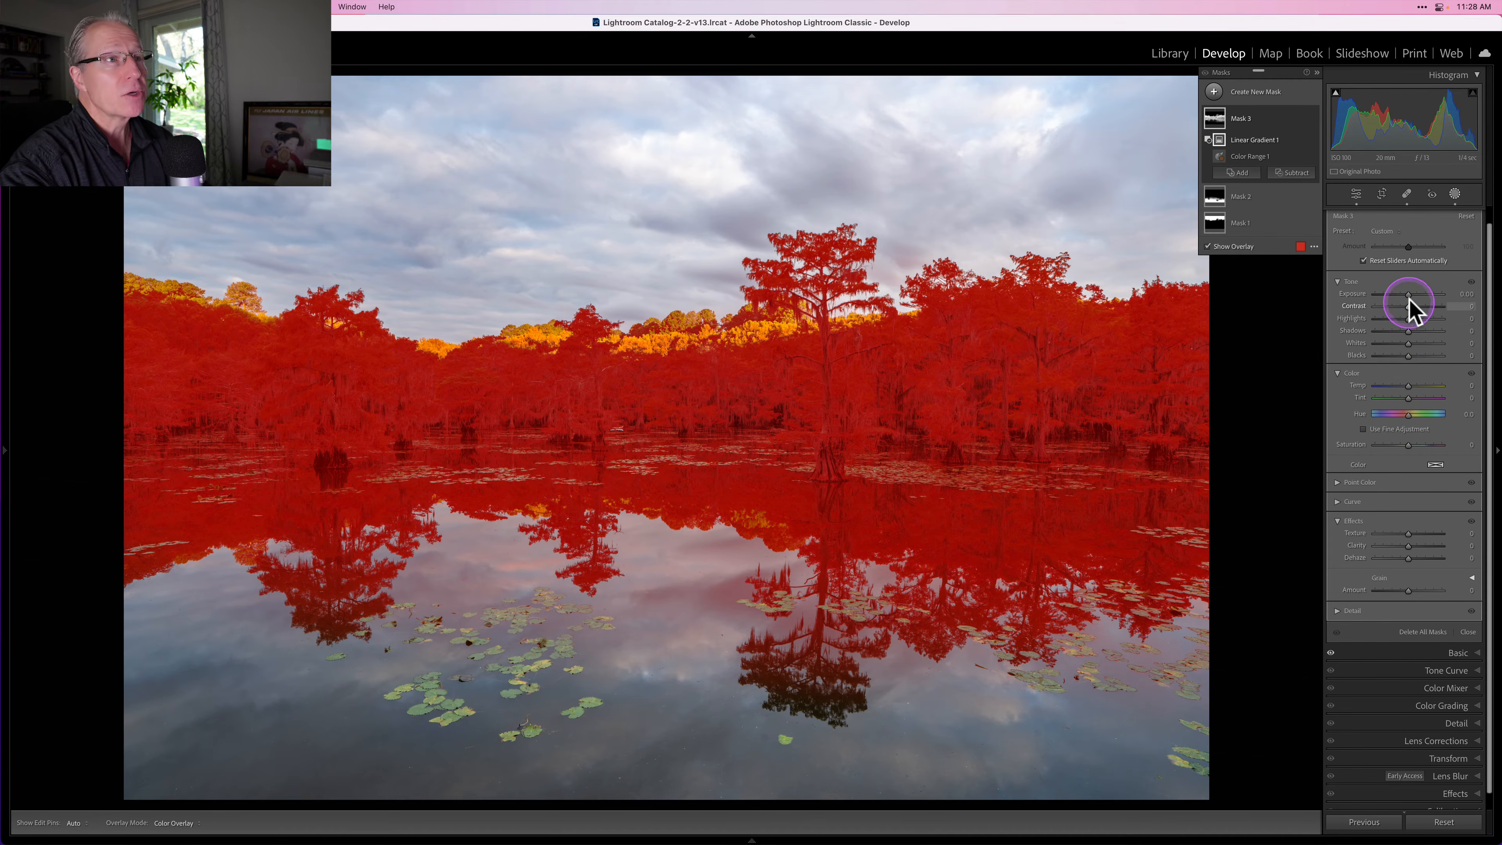
# Step: Set the foliage mask's exposure to 0.34, saturation to 17 and temperature to 8
pyautogui.moveTo(1408, 297); pyautogui.dragTo(1414, 297)
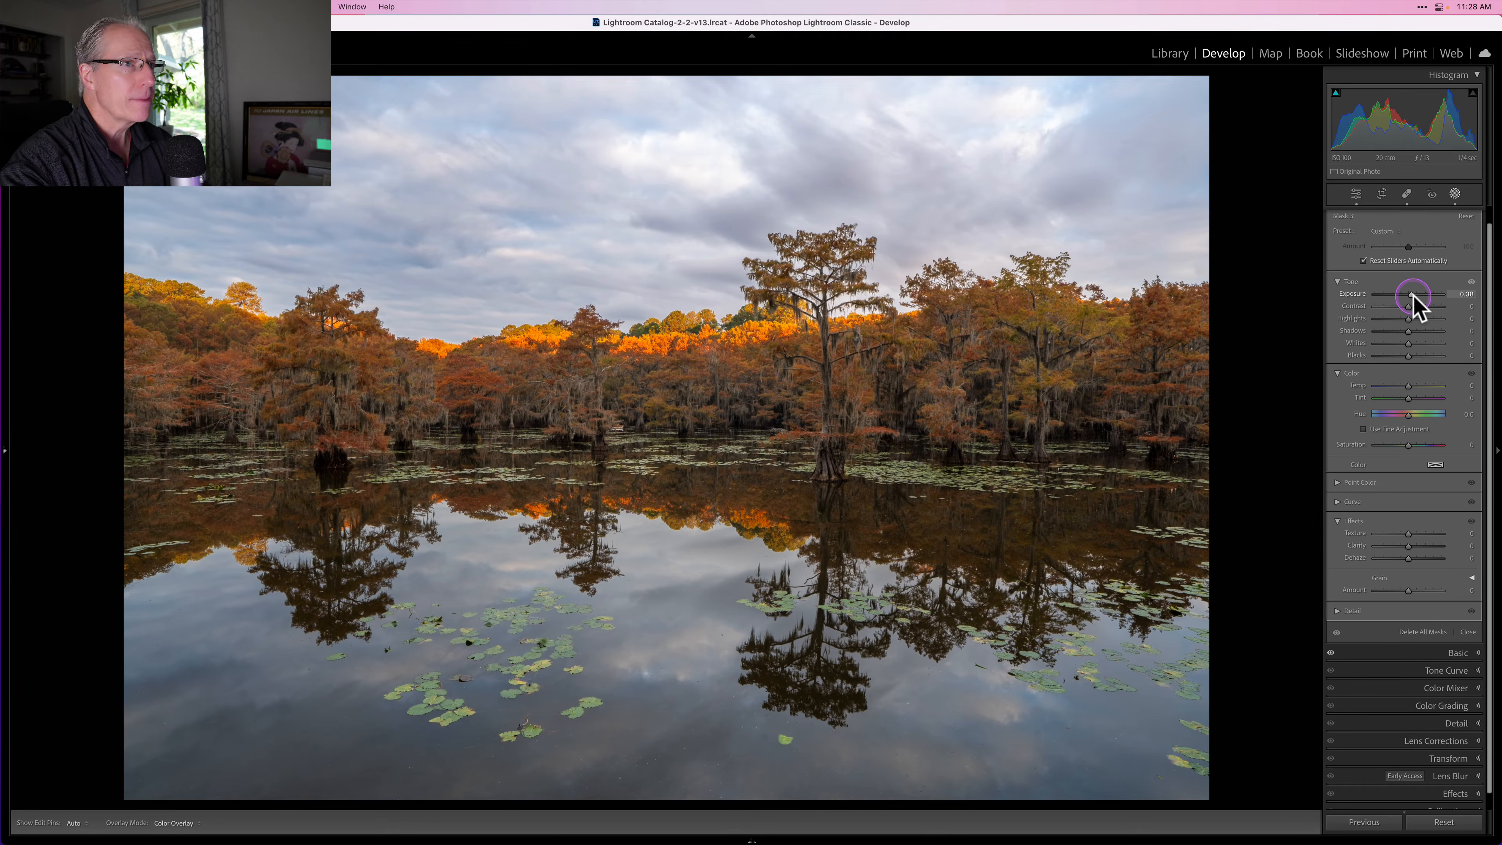
pyautogui.moveTo(1412, 295); pyautogui.dragTo(1413, 293)
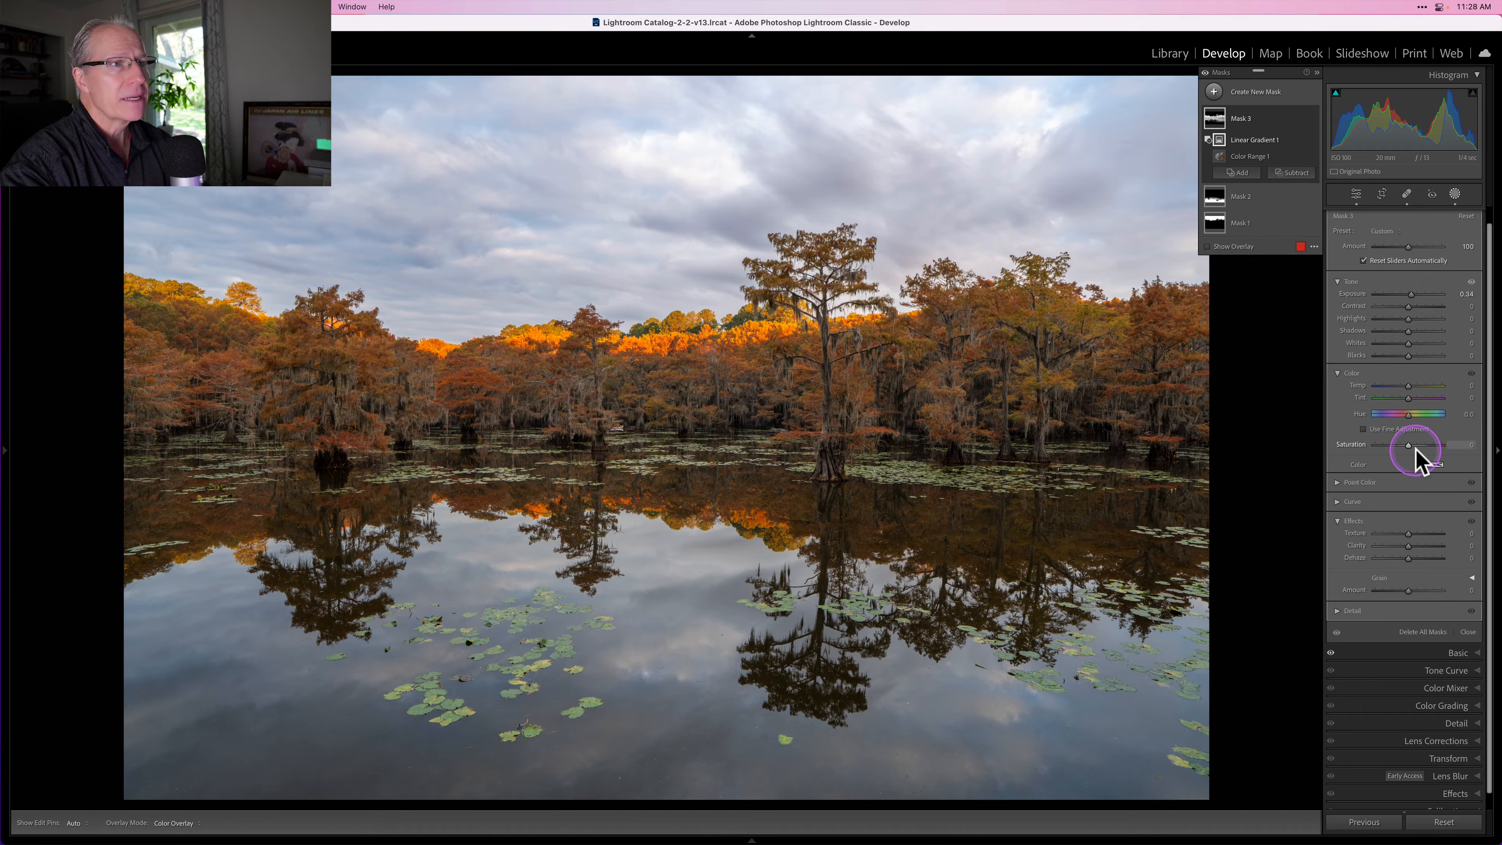
pyautogui.moveTo(1410, 446); pyautogui.dragTo(1418, 445)
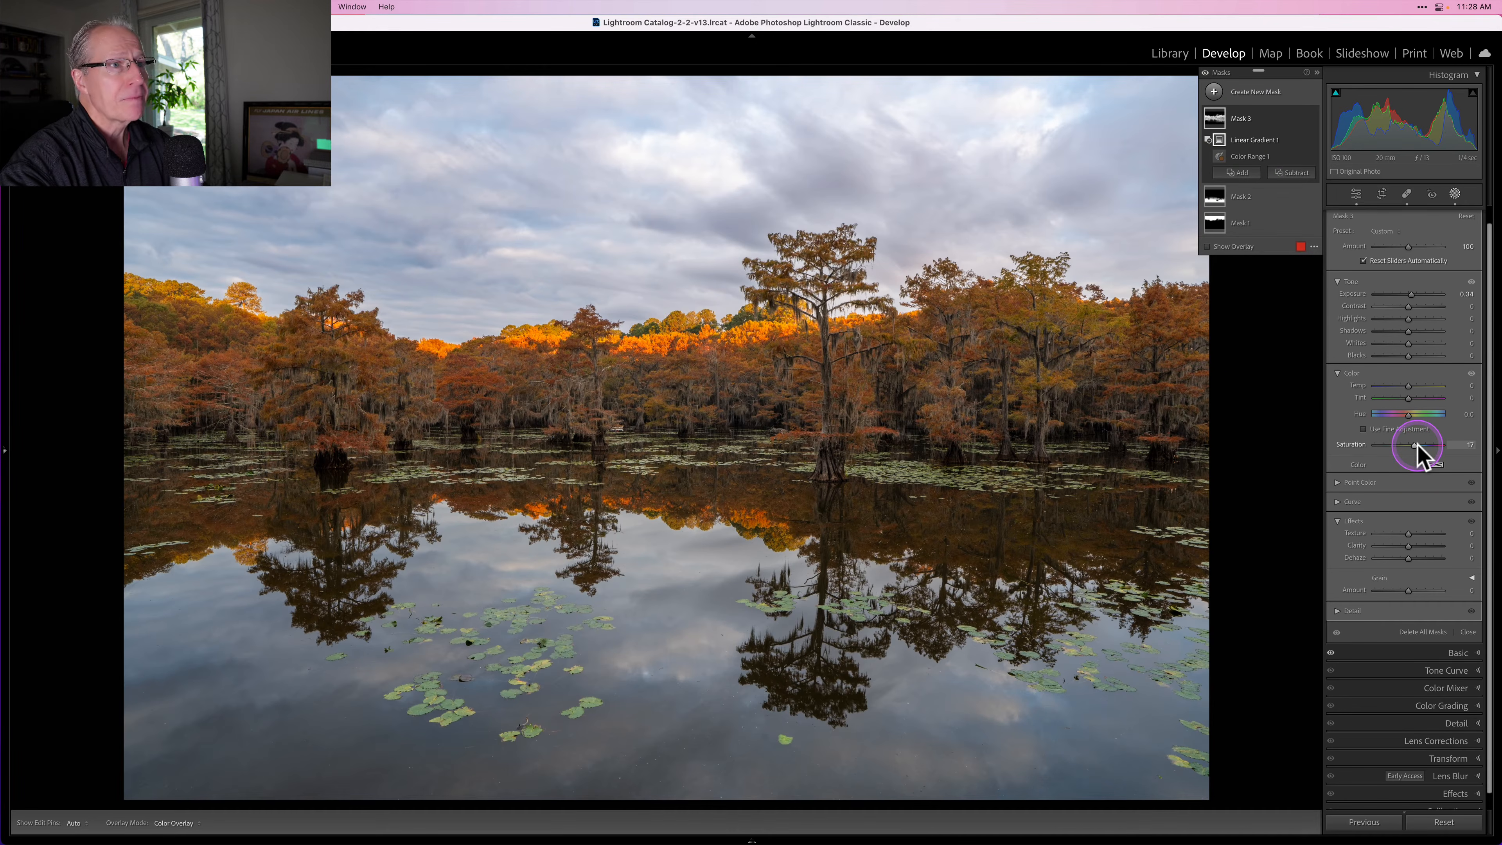
pyautogui.moveTo(1409, 385); pyautogui.dragTo(1412, 388)
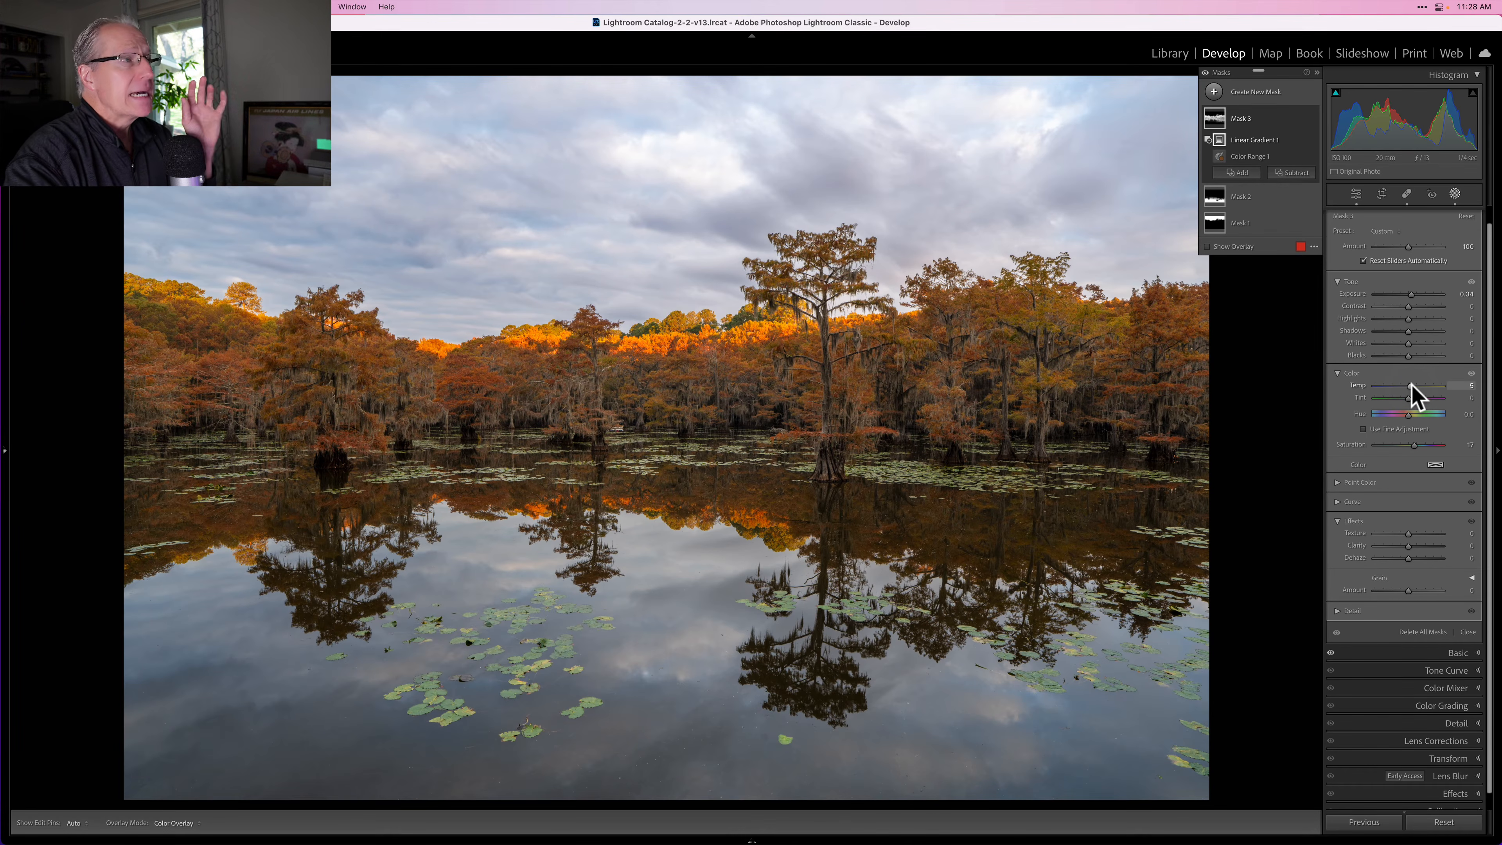
pyautogui.click(1385, 454)
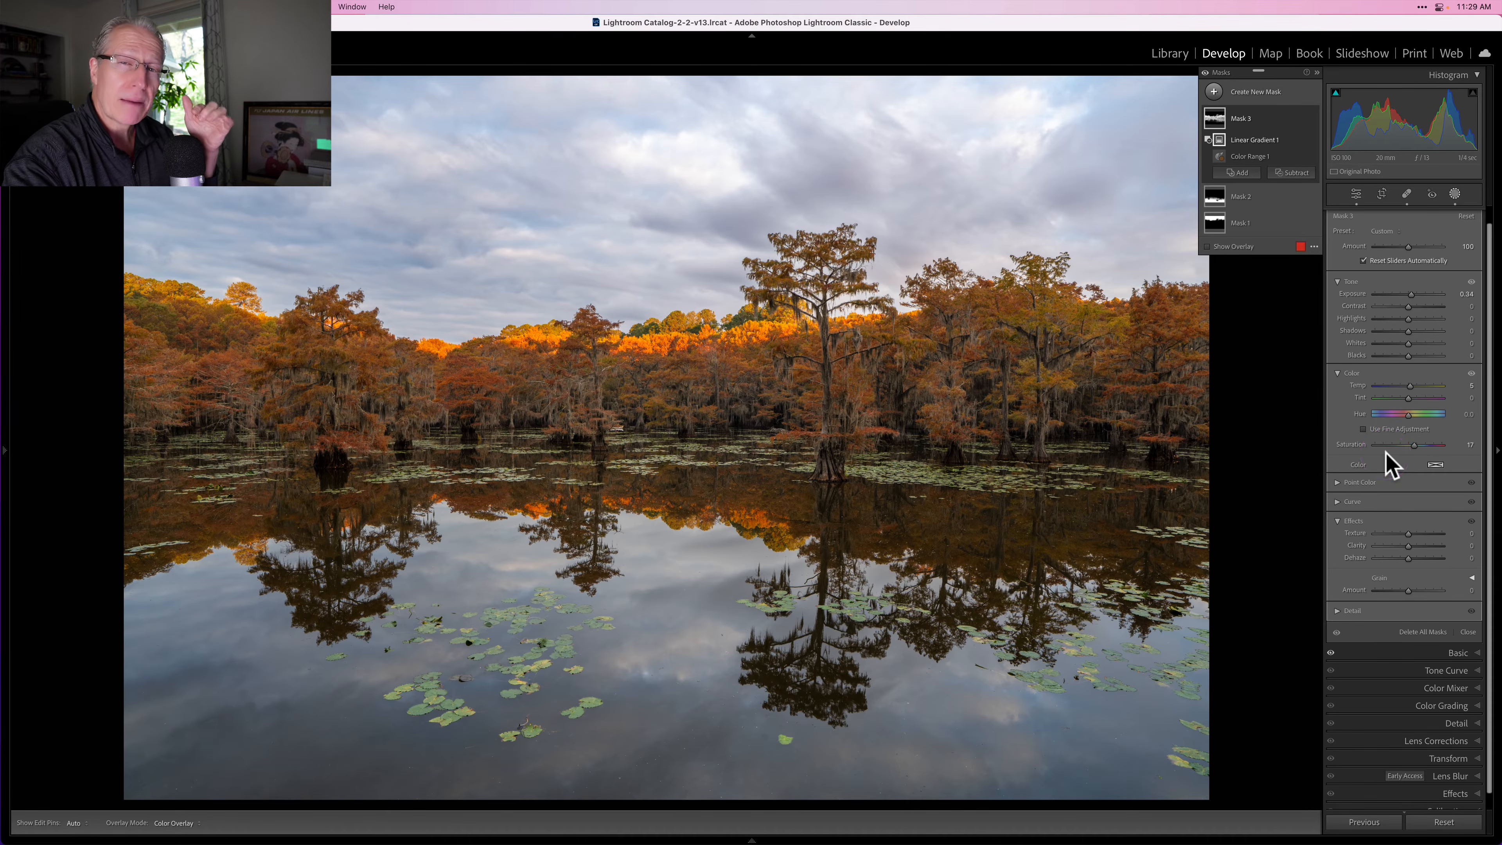
# Step: Open the foliage mask's Point Color section and sample the orange trees with its dropper
pyautogui.click(1348, 488)
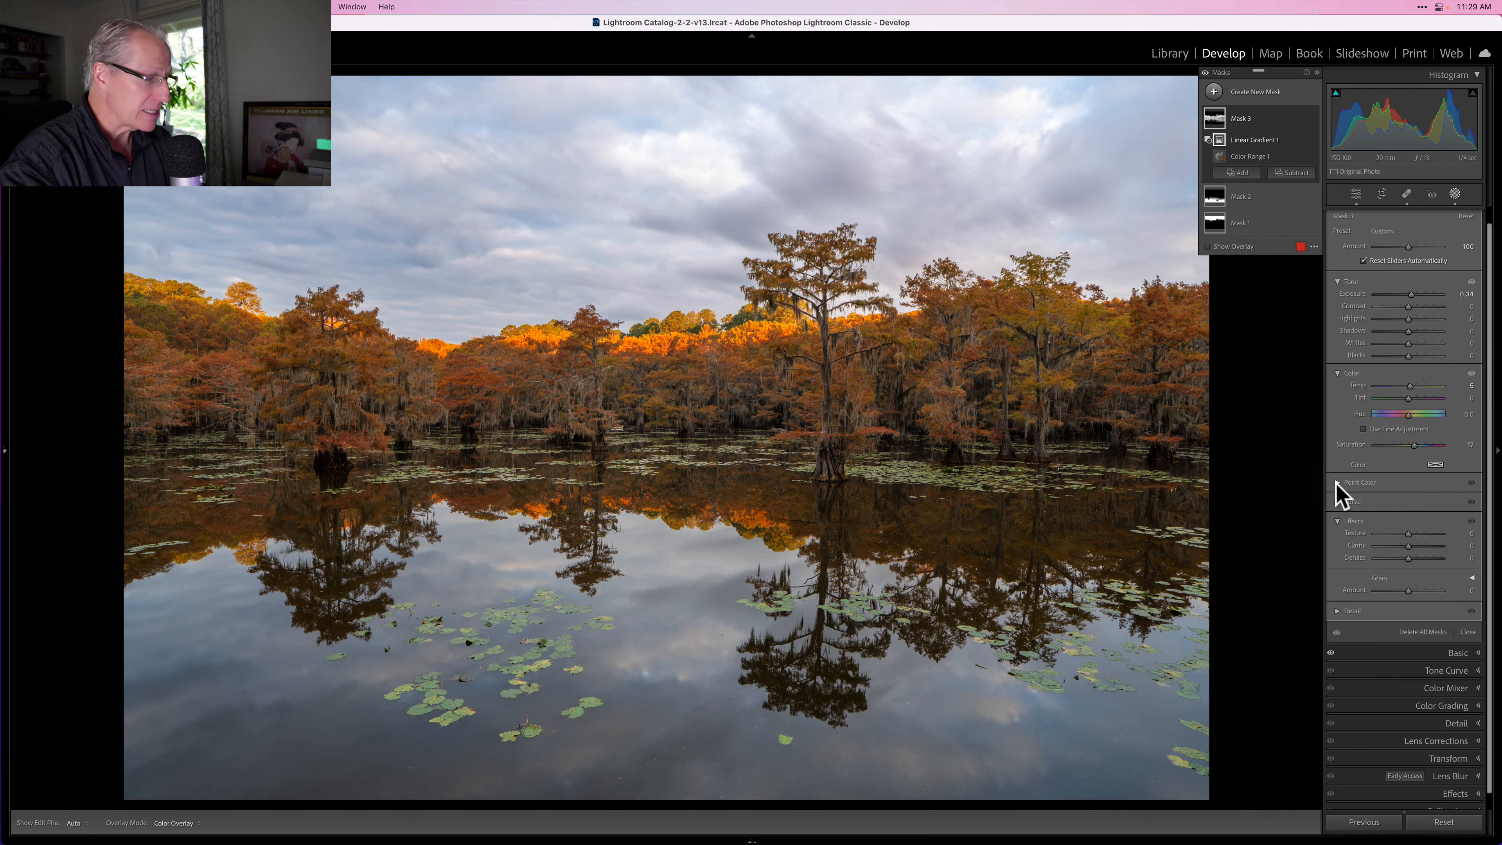
pyautogui.click(1336, 482)
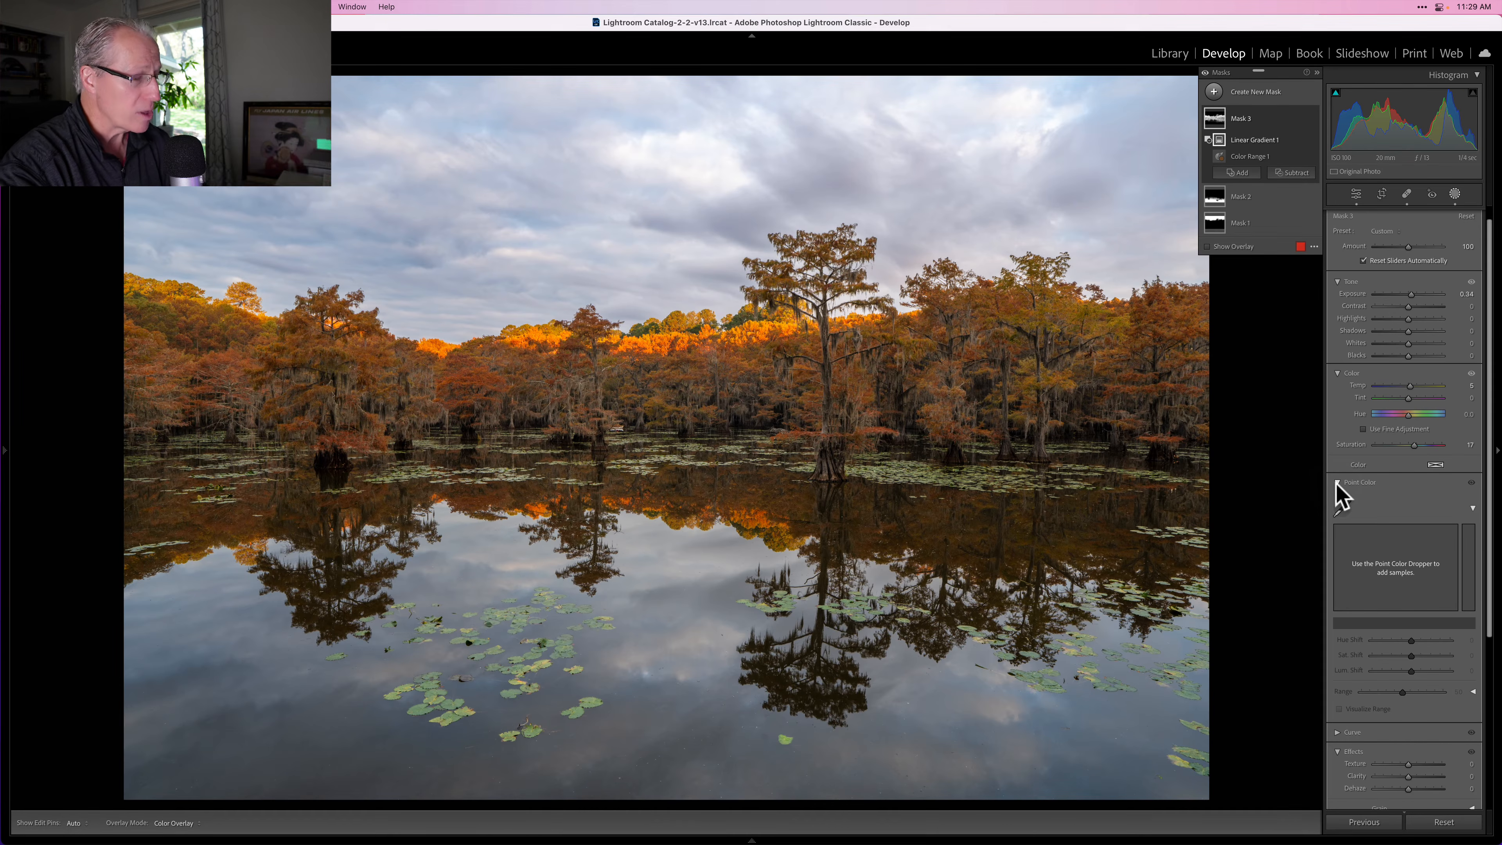
pyautogui.click(1341, 508)
pyautogui.moveTo(675, 432); pyautogui.dragTo(667, 374)
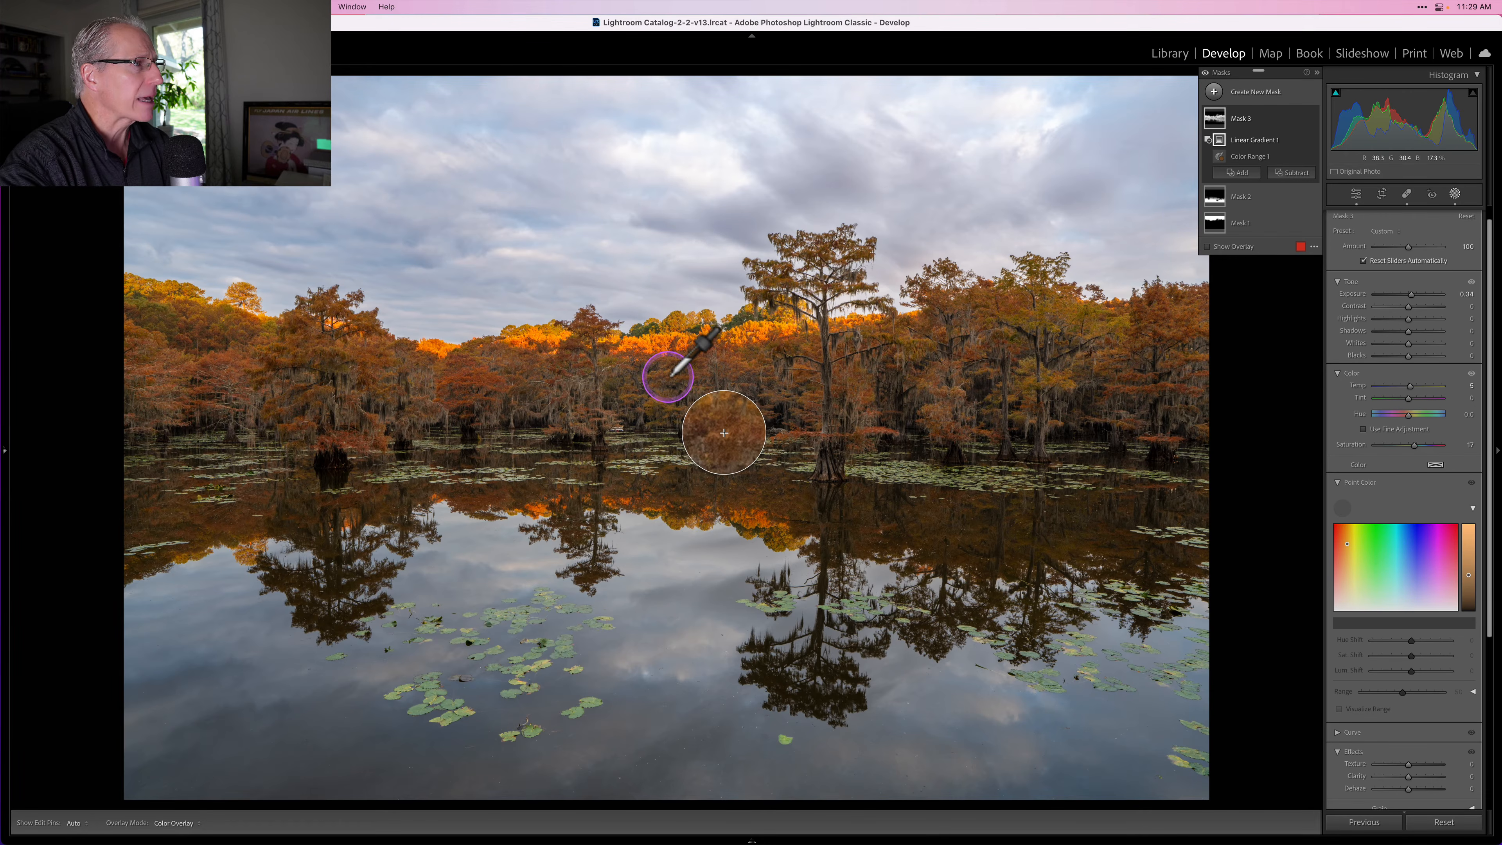
pyautogui.click(668, 376)
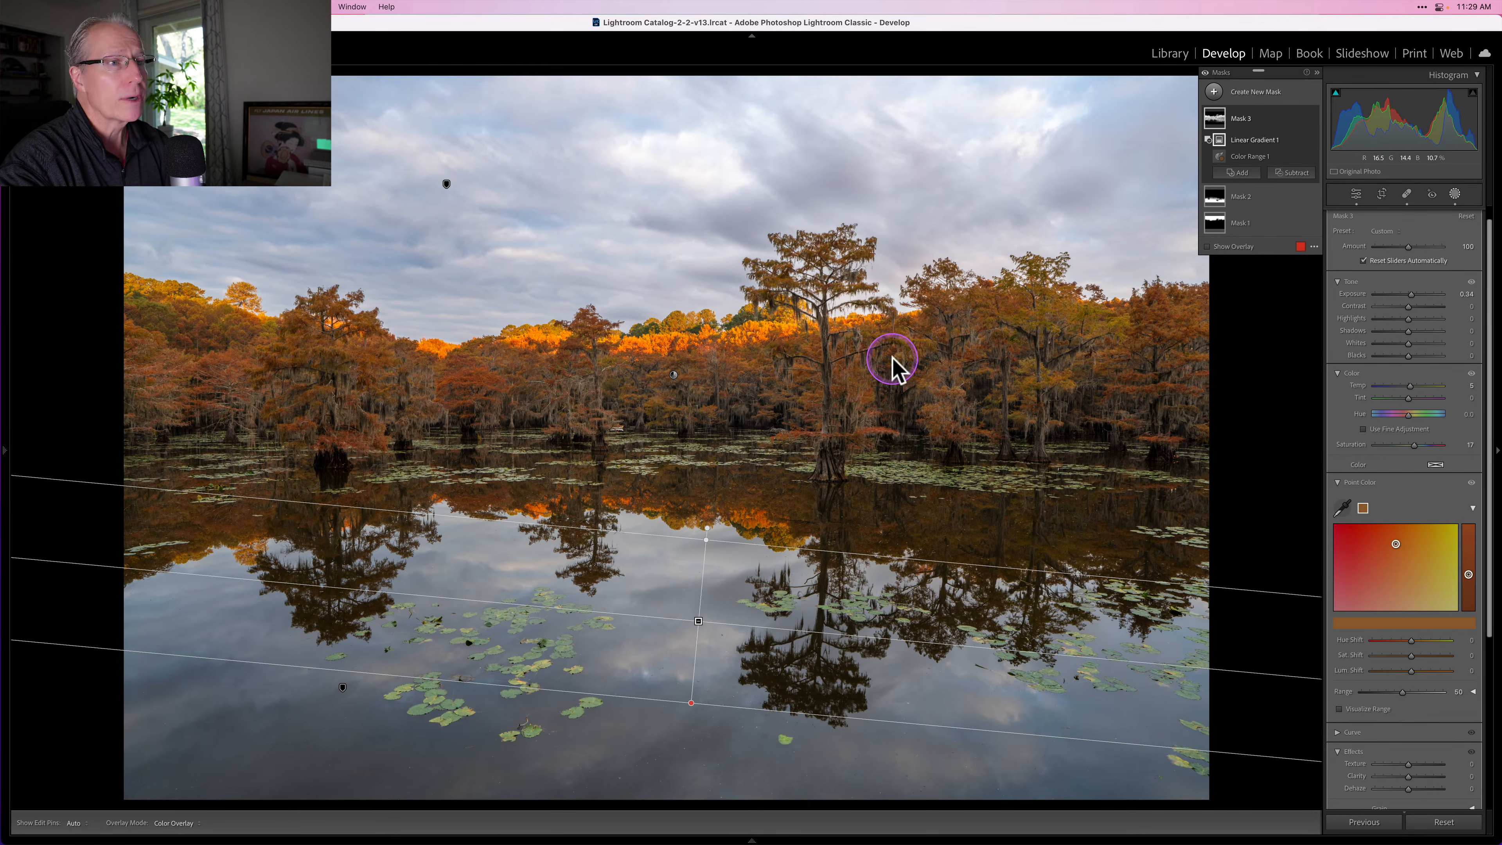
# Step: Adjust the sampled orange's hue, saturation and luminance shifts within the foliage mask
pyautogui.moveTo(1410, 641)
pyautogui.mouseDown()
pyautogui.moveTo(1391, 641)
pyautogui.moveTo(1410, 641)
pyautogui.moveTo(1413, 670)
pyautogui.mouseUp()
pyautogui.click(1411, 655)
pyautogui.click(1408, 669)
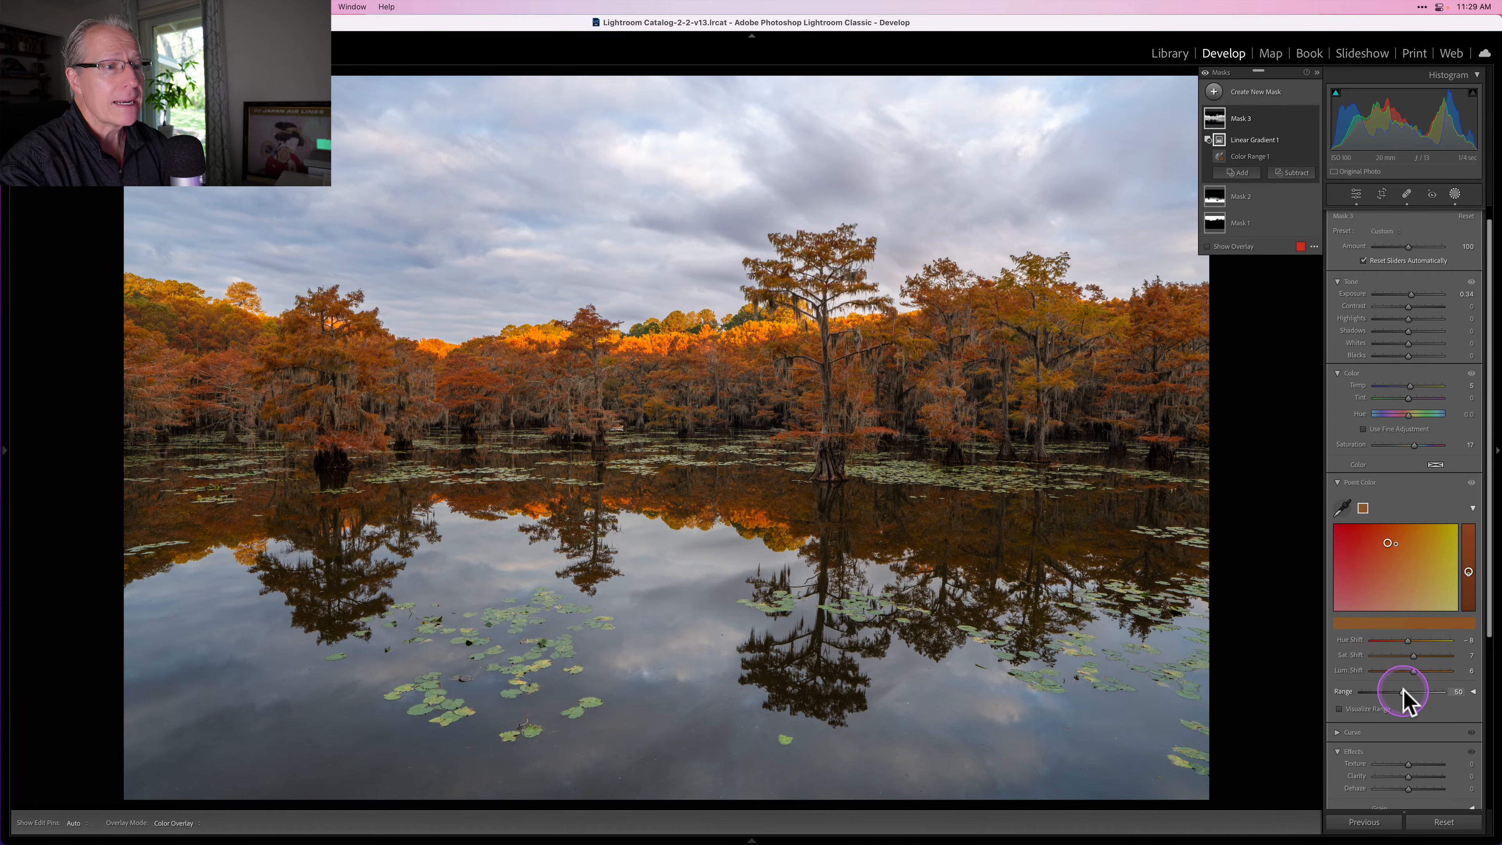
# Step: Raise the foliage mask's Texture to 24
pyautogui.scroll(-4, 1402, 688)
pyautogui.moveTo(1409, 665); pyautogui.dragTo(1419, 671)
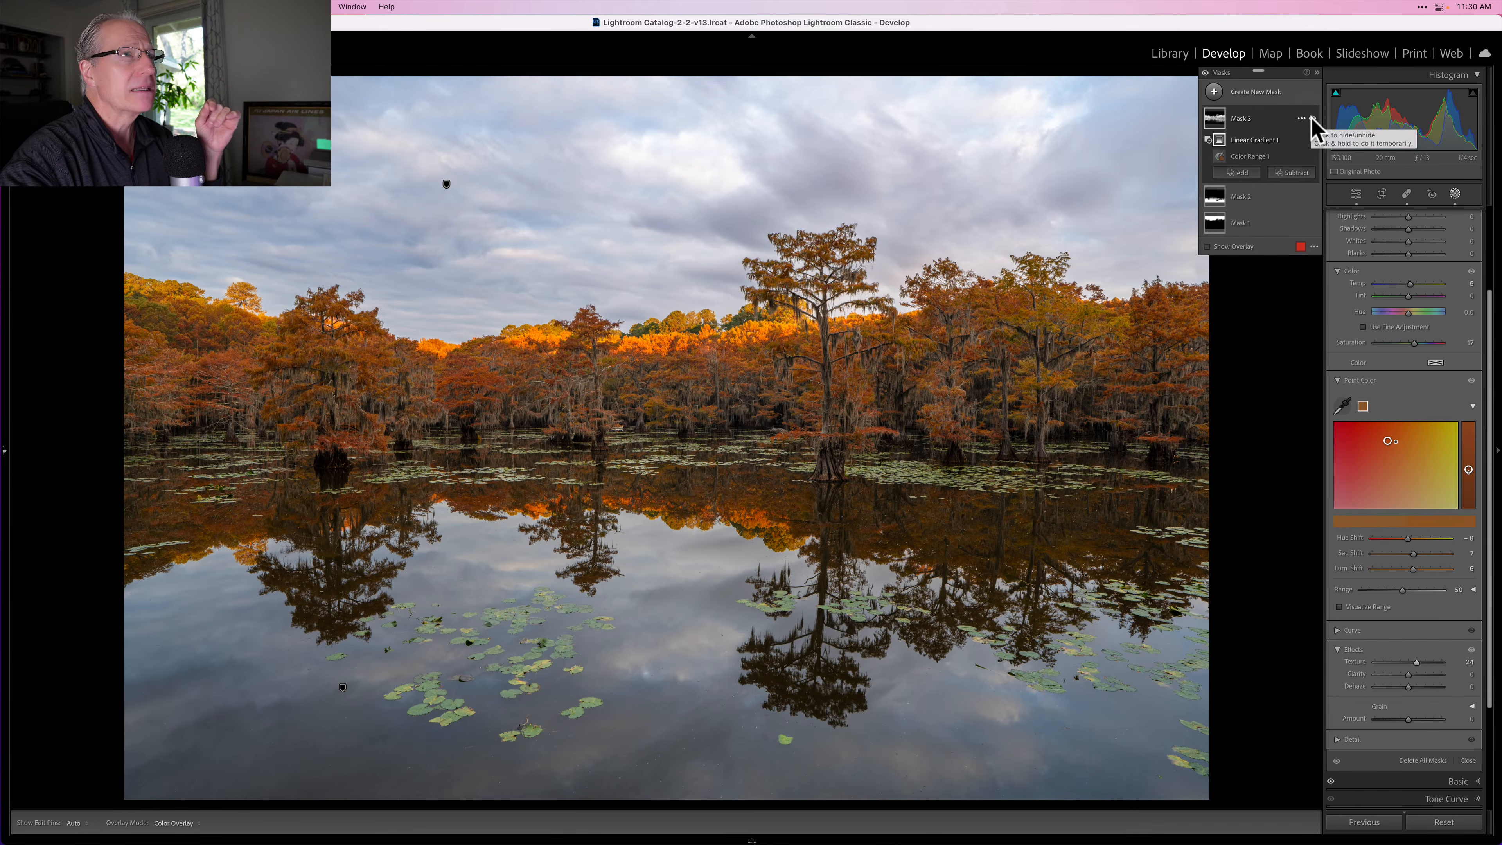
# Step: Toggle the foliage mask's visibility to compare the image with and without it
pyautogui.click(1311, 119)
pyautogui.click(1311, 119)
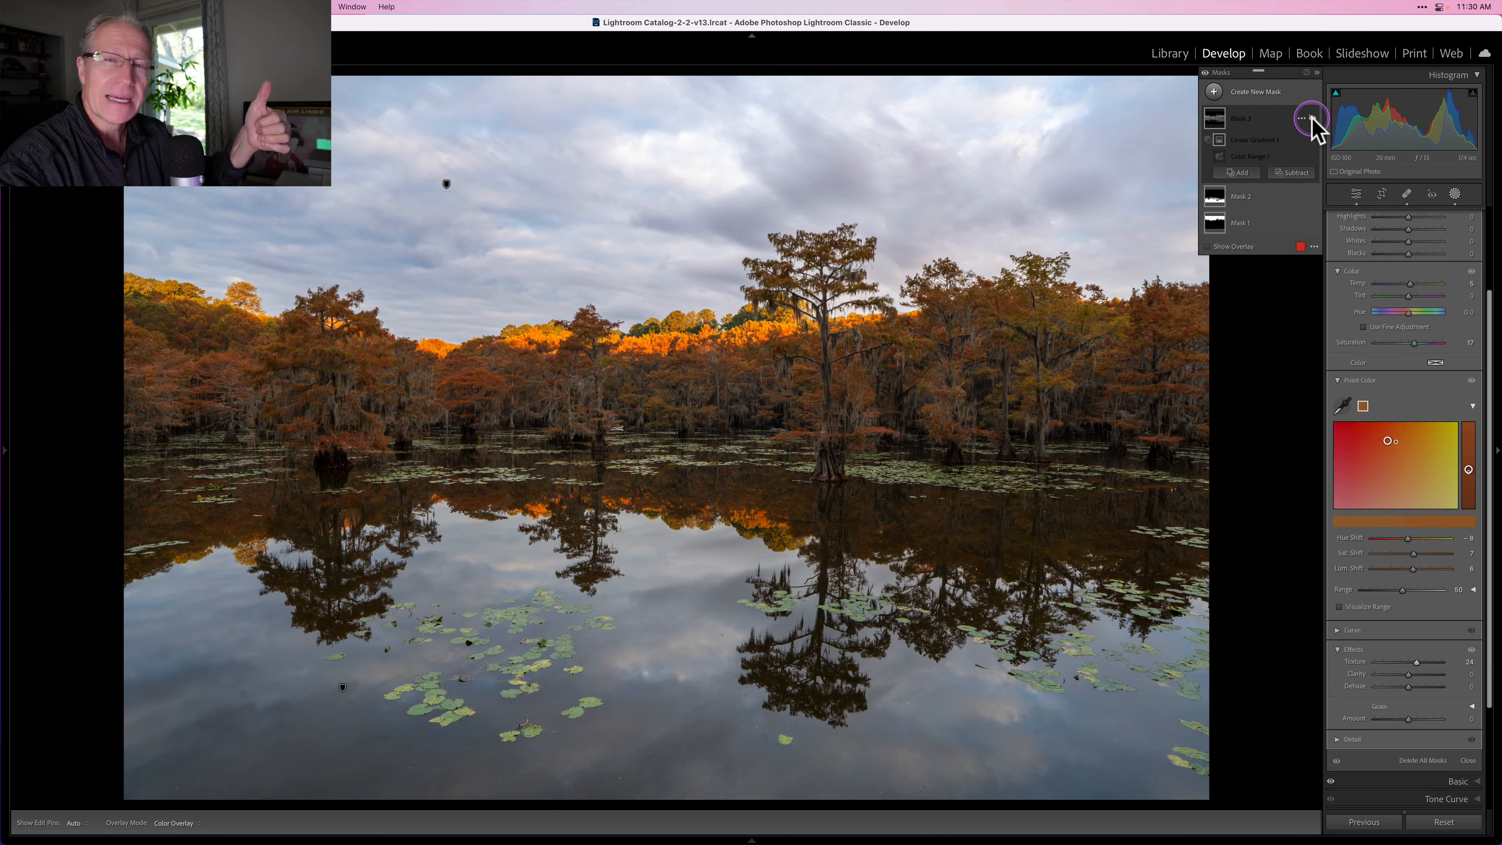
pyautogui.click(1311, 118)
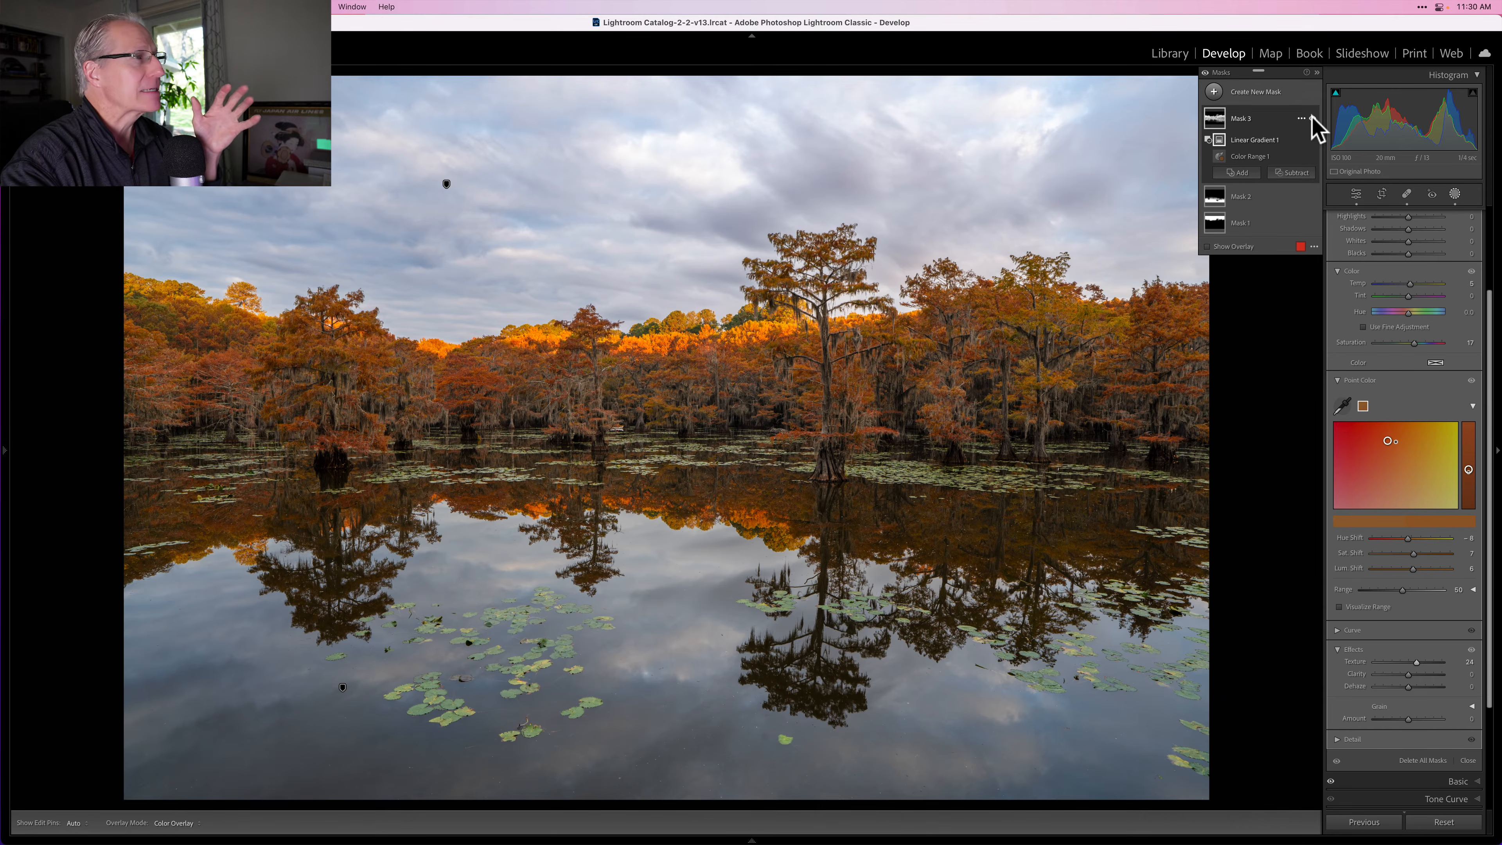
# Step: Leave masking and open the Point Color section of the global Color Mixer
pyautogui.click(1455, 195)
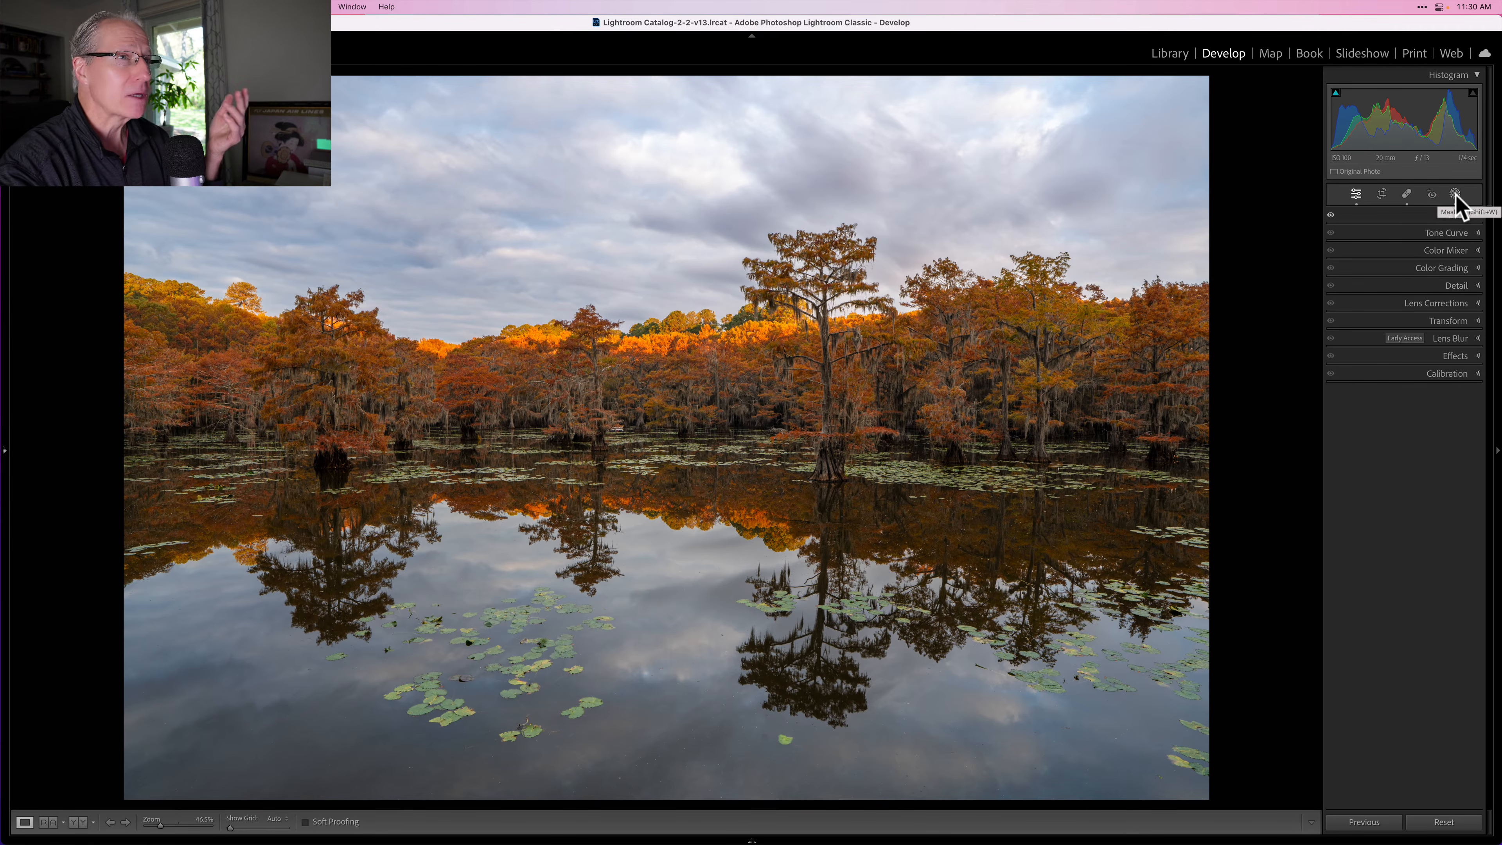
pyautogui.click(1398, 253)
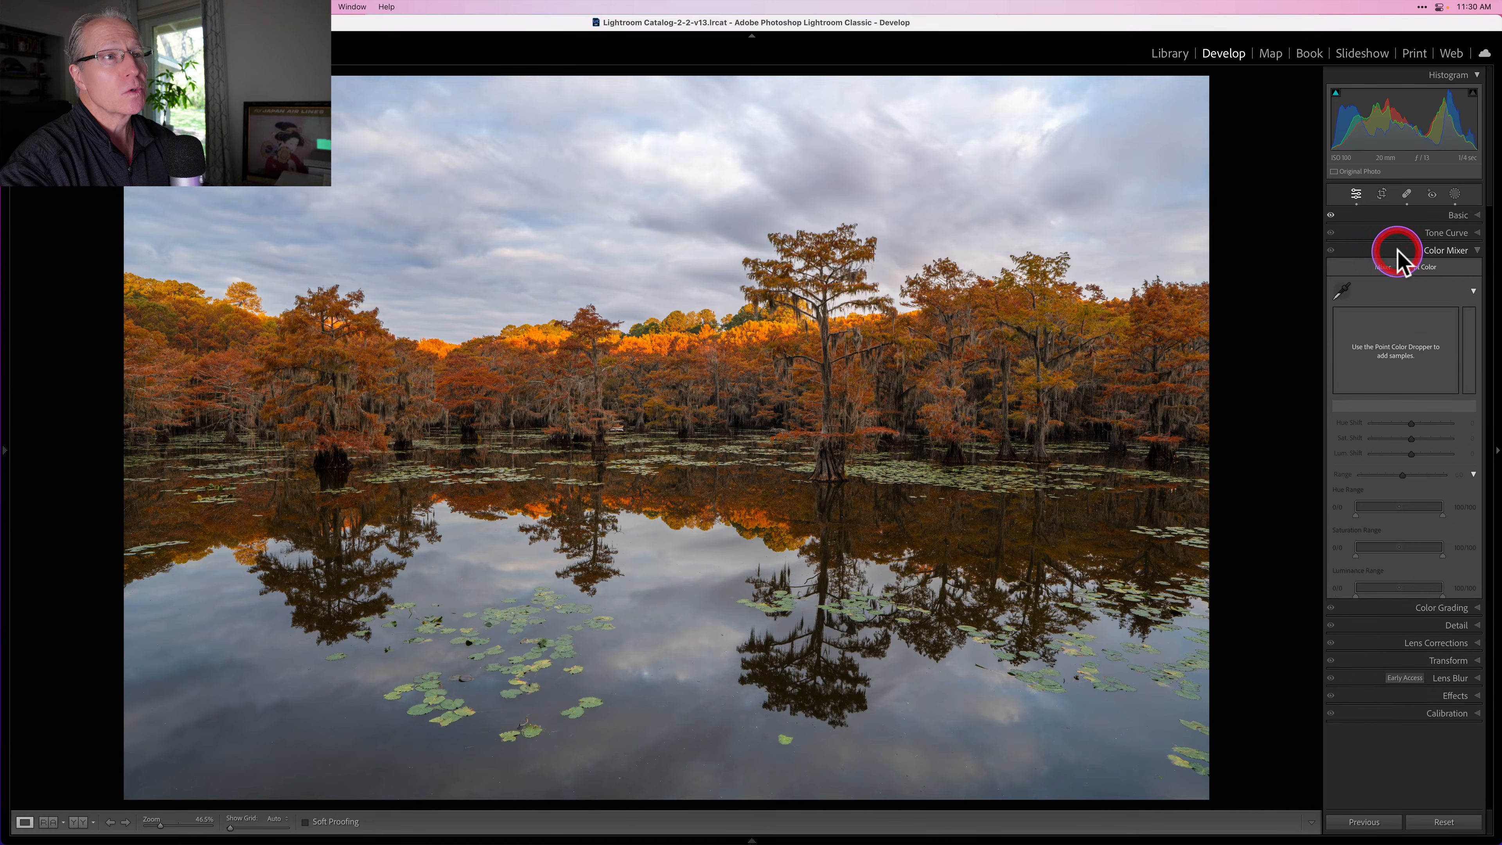
pyautogui.click(1421, 266)
# Step: Sample the blue sky with the point color dropper and set its saturation shift to 26
pyautogui.click(1342, 290)
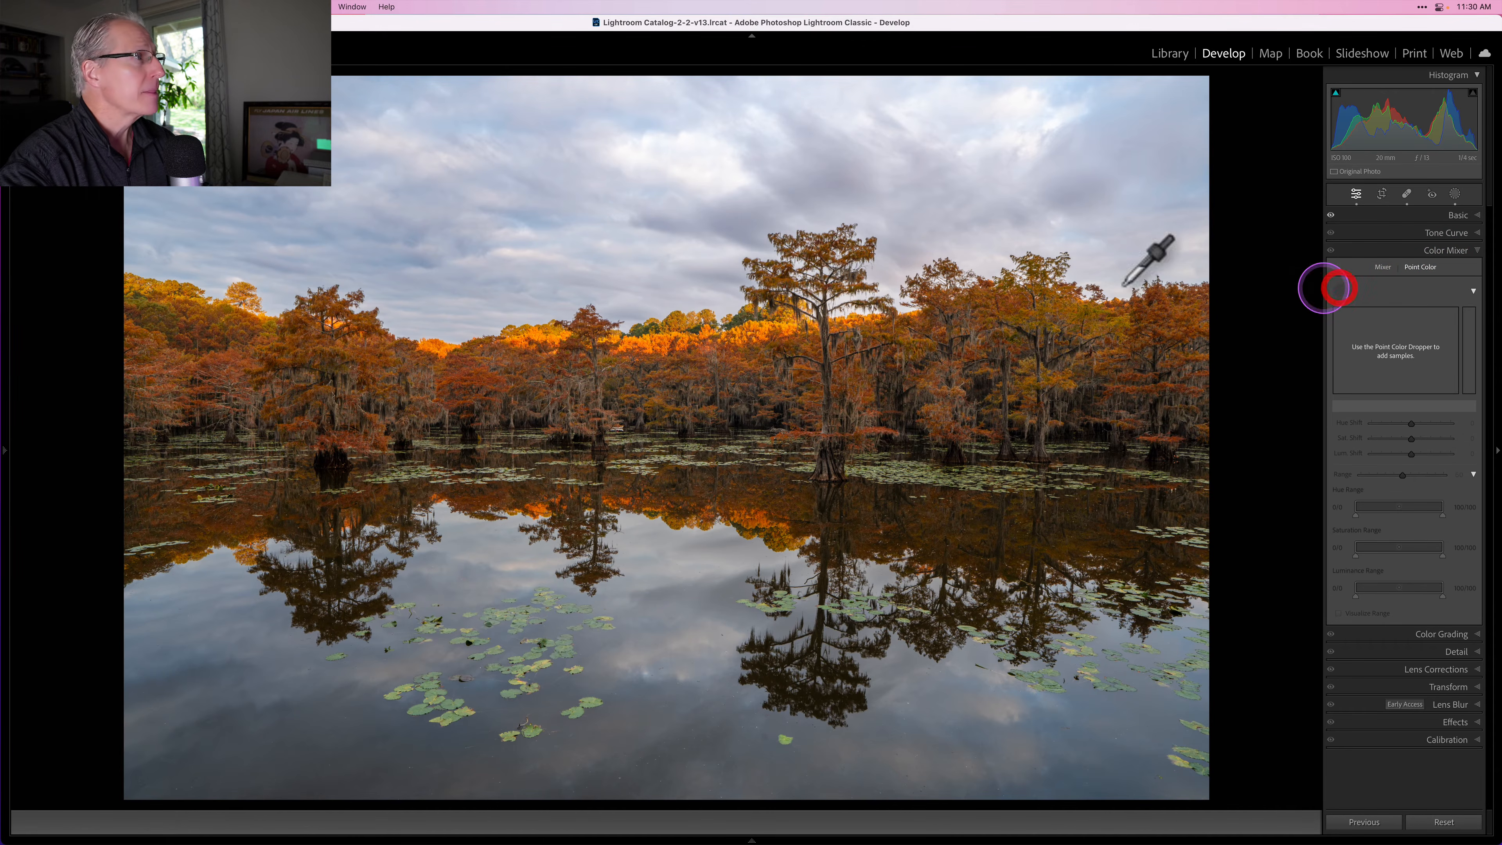
pyautogui.click(414, 235)
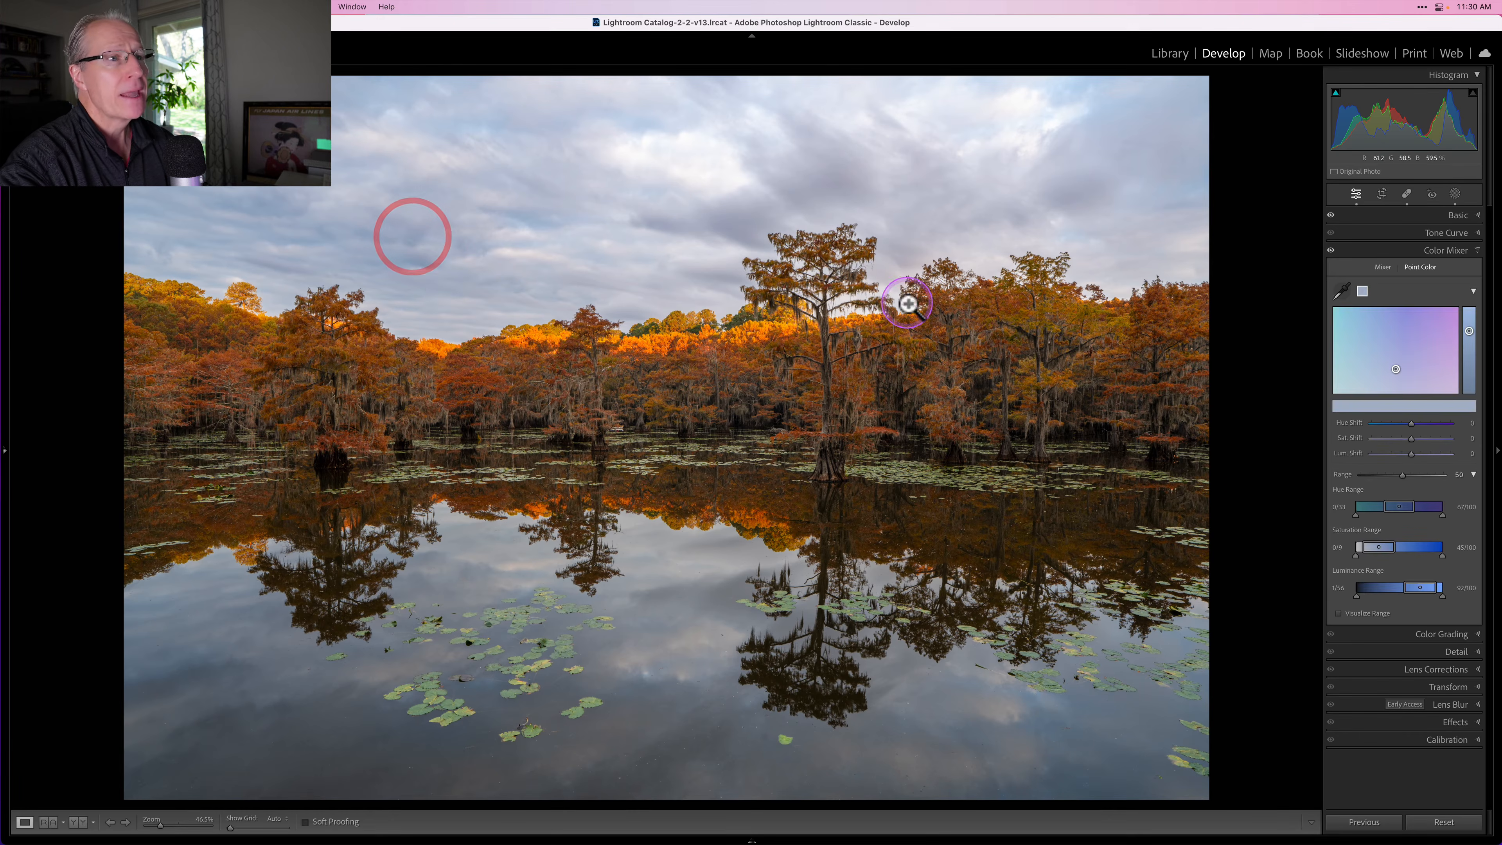
pyautogui.click(1412, 438)
pyautogui.moveTo(1414, 438); pyautogui.dragTo(1422, 437)
# Step: Sample the bright orange foliage along the tree line and adjust its luminance shift
pyautogui.click(1345, 290)
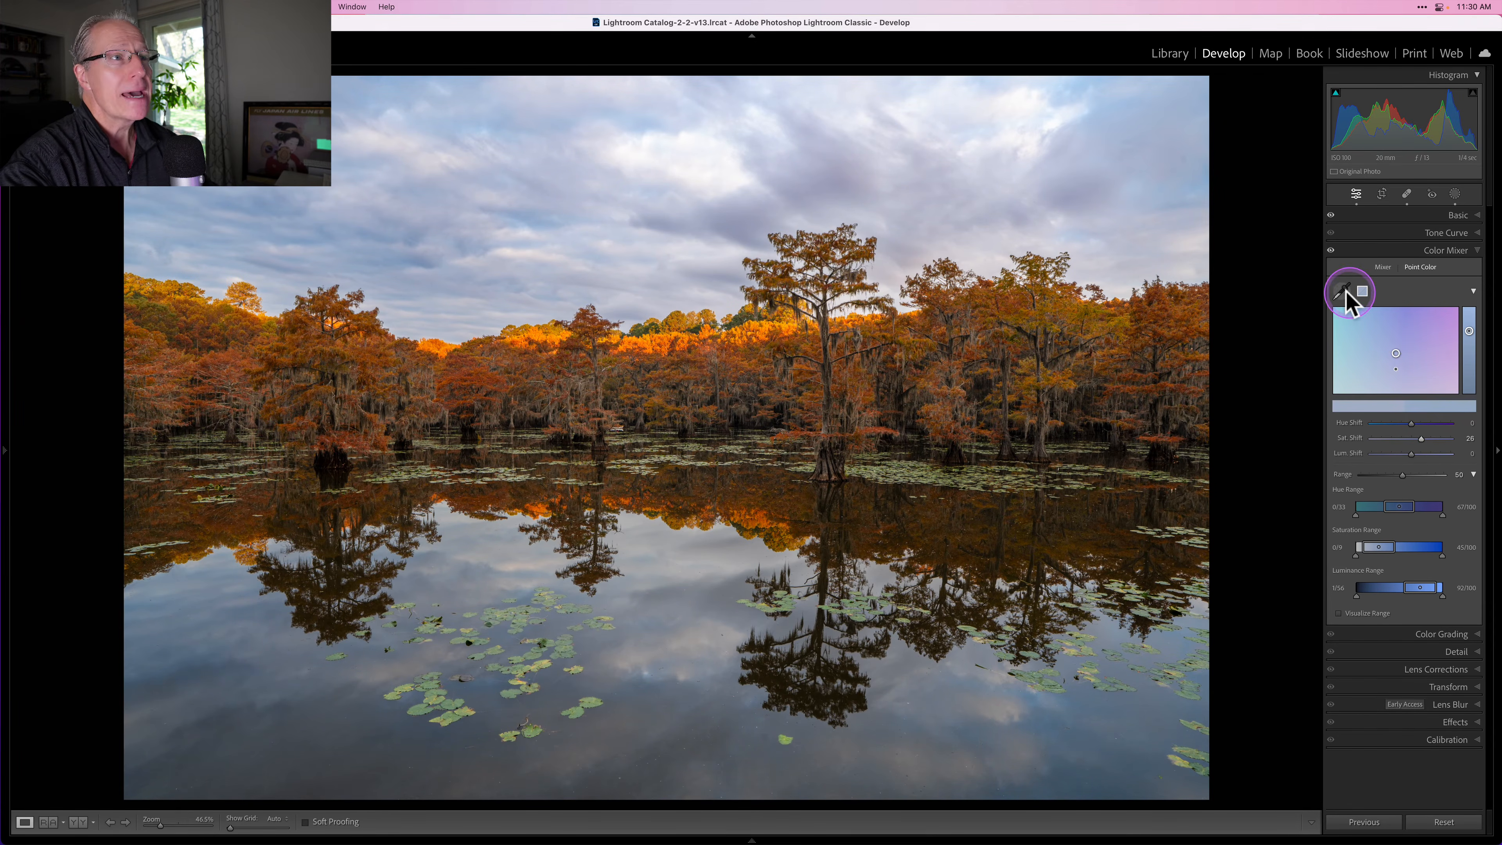
pyautogui.click(1340, 292)
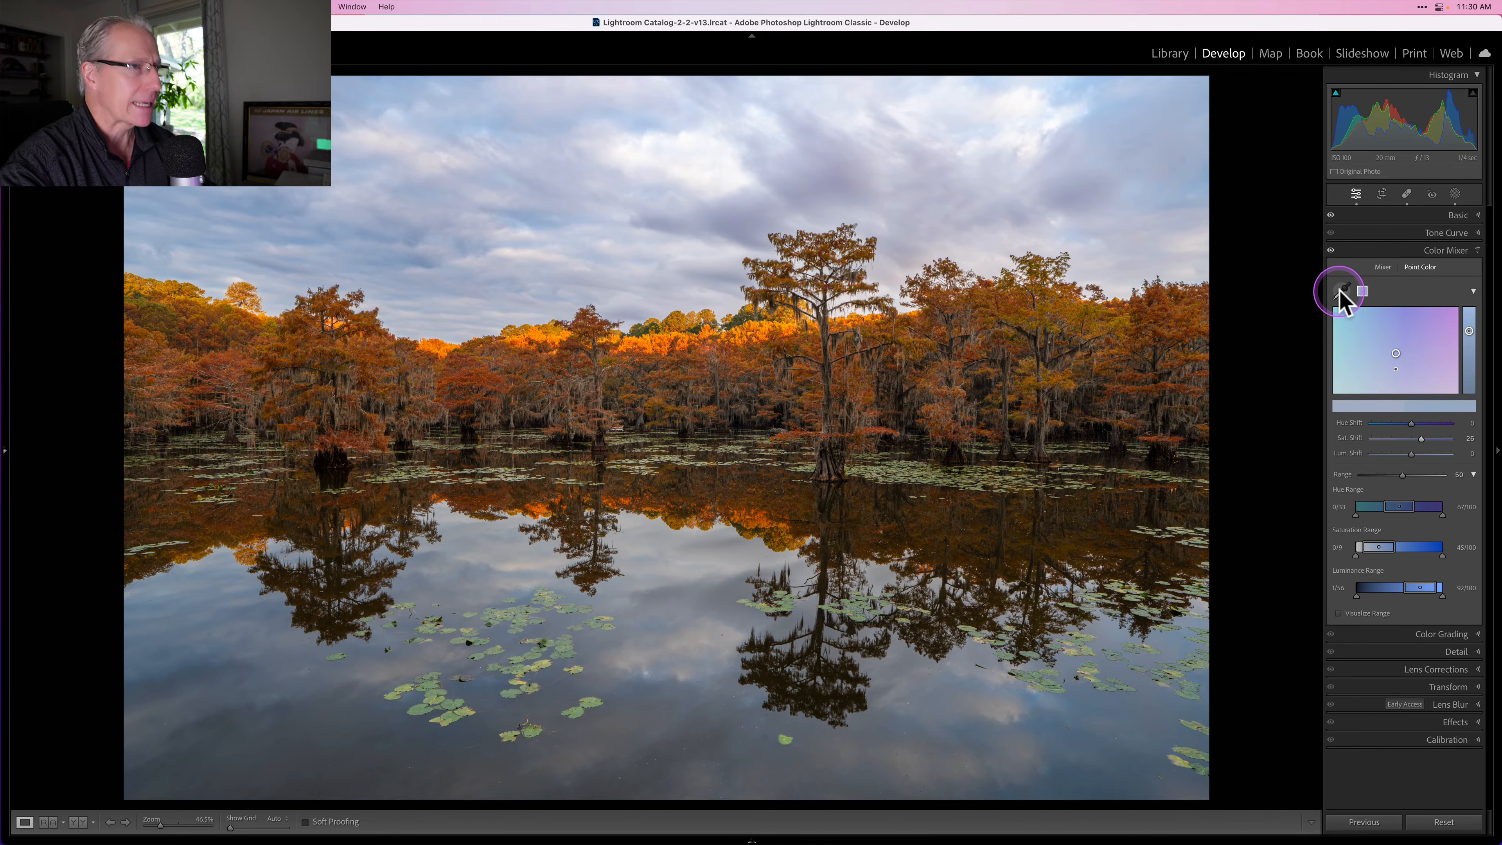
pyautogui.click(1339, 292)
pyautogui.click(1340, 292)
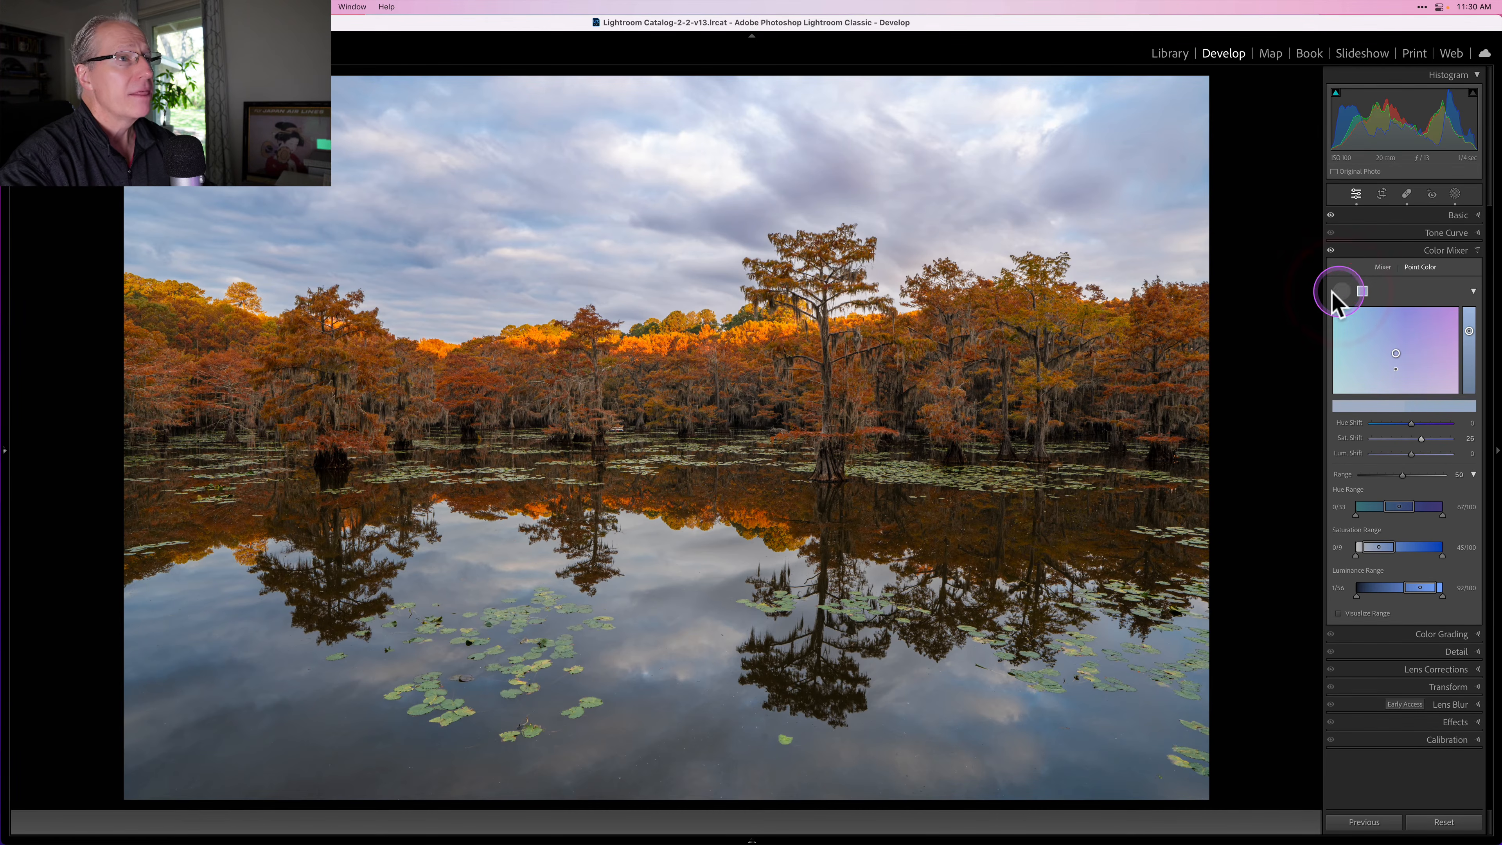
pyautogui.click(1339, 292)
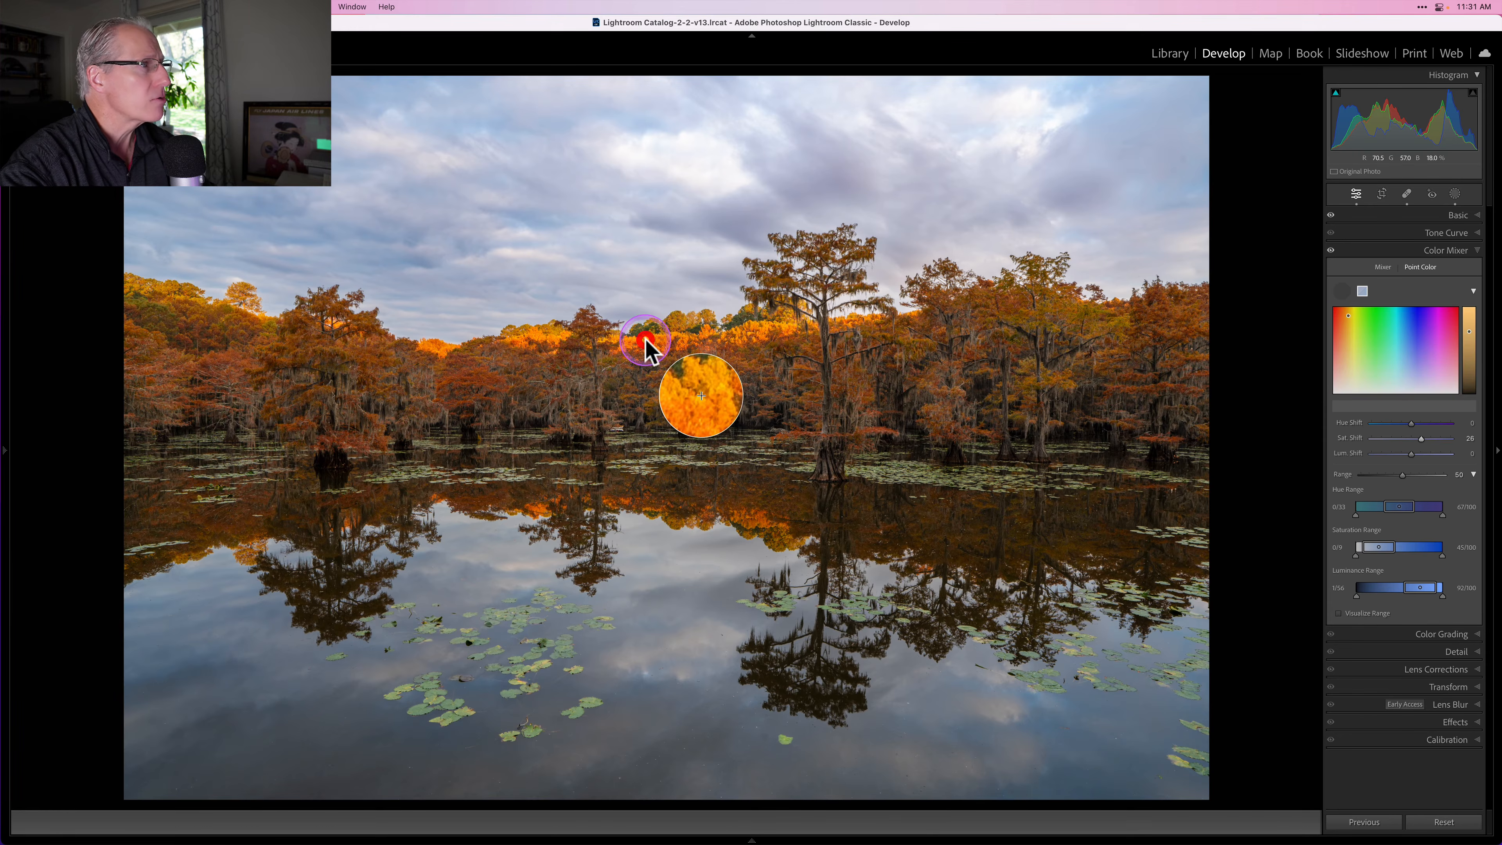
pyautogui.click(648, 339)
pyautogui.moveTo(1405, 450); pyautogui.dragTo(1406, 454)
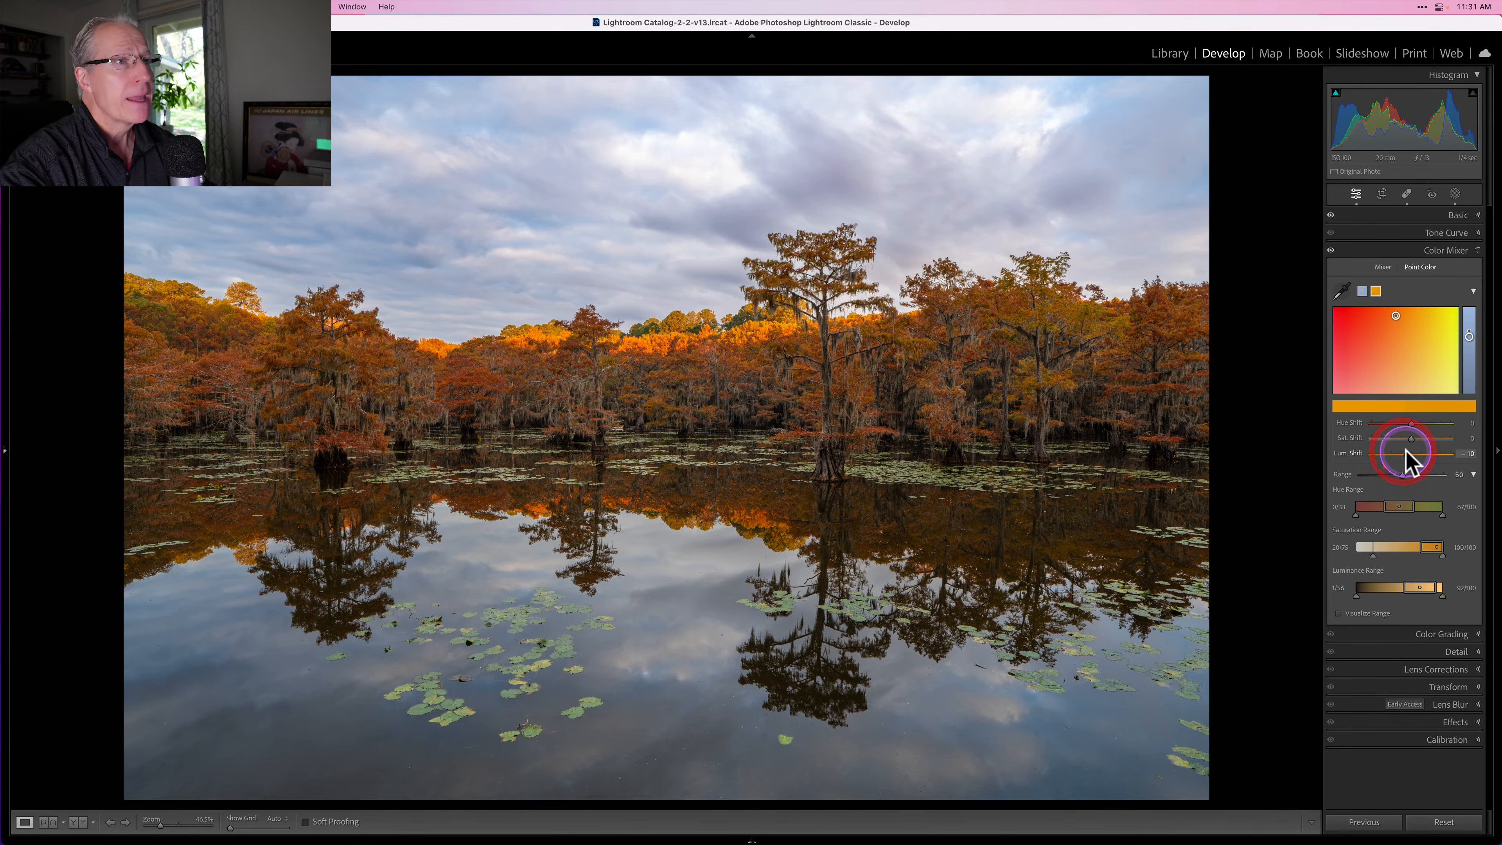
# Step: Sample the darker orange foliage on the right and set its luminance shift to 17
pyautogui.click(1343, 291)
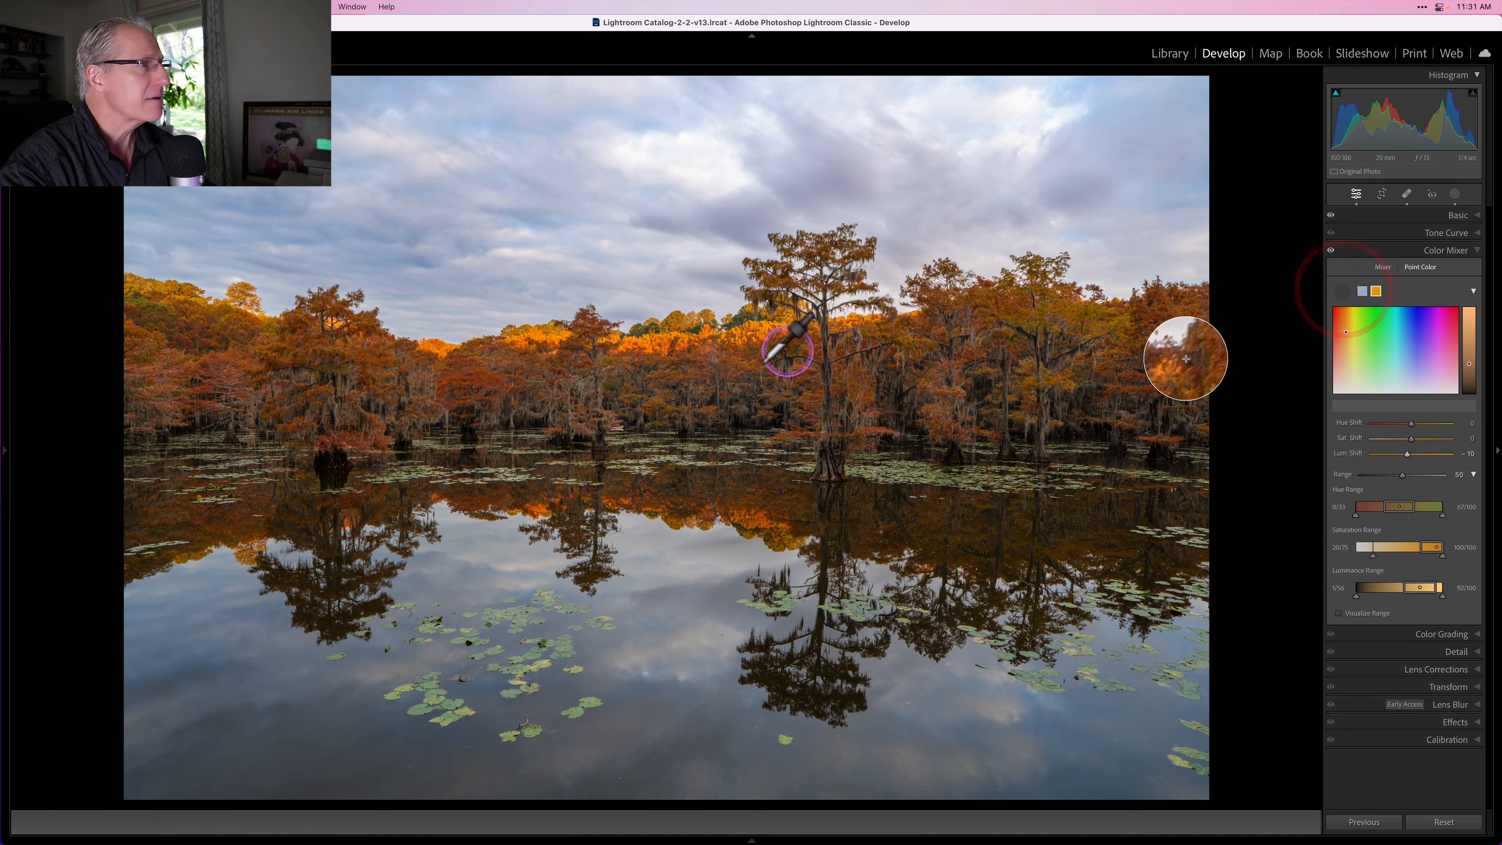
pyautogui.click(732, 359)
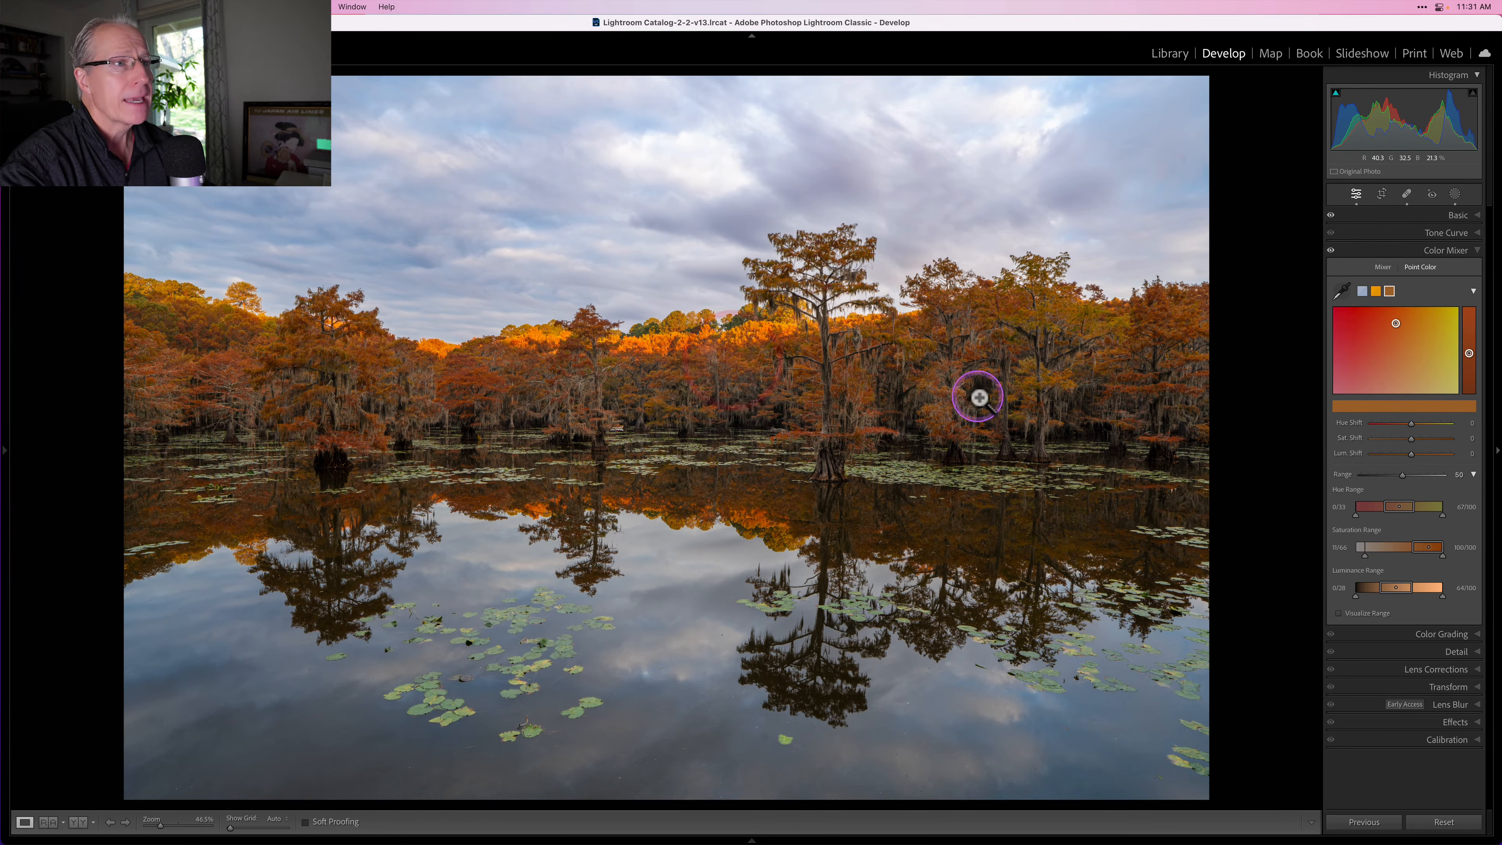
pyautogui.moveTo(1410, 455); pyautogui.dragTo(1419, 455)
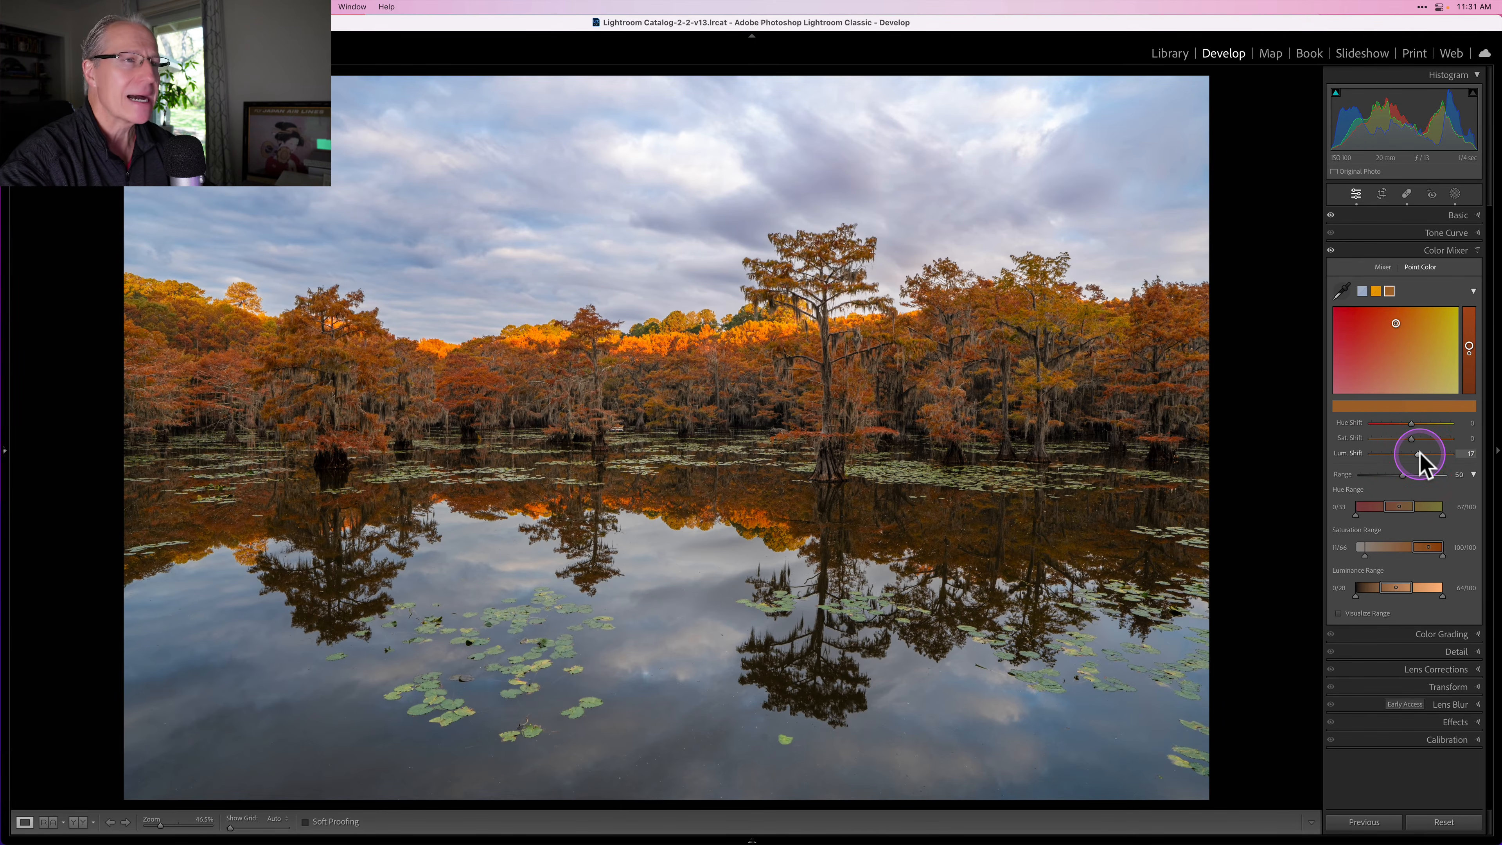
# Step: Sample the green lily pads and shift their hue to 58, saturation 14 and luminance 15
pyautogui.click(1342, 289)
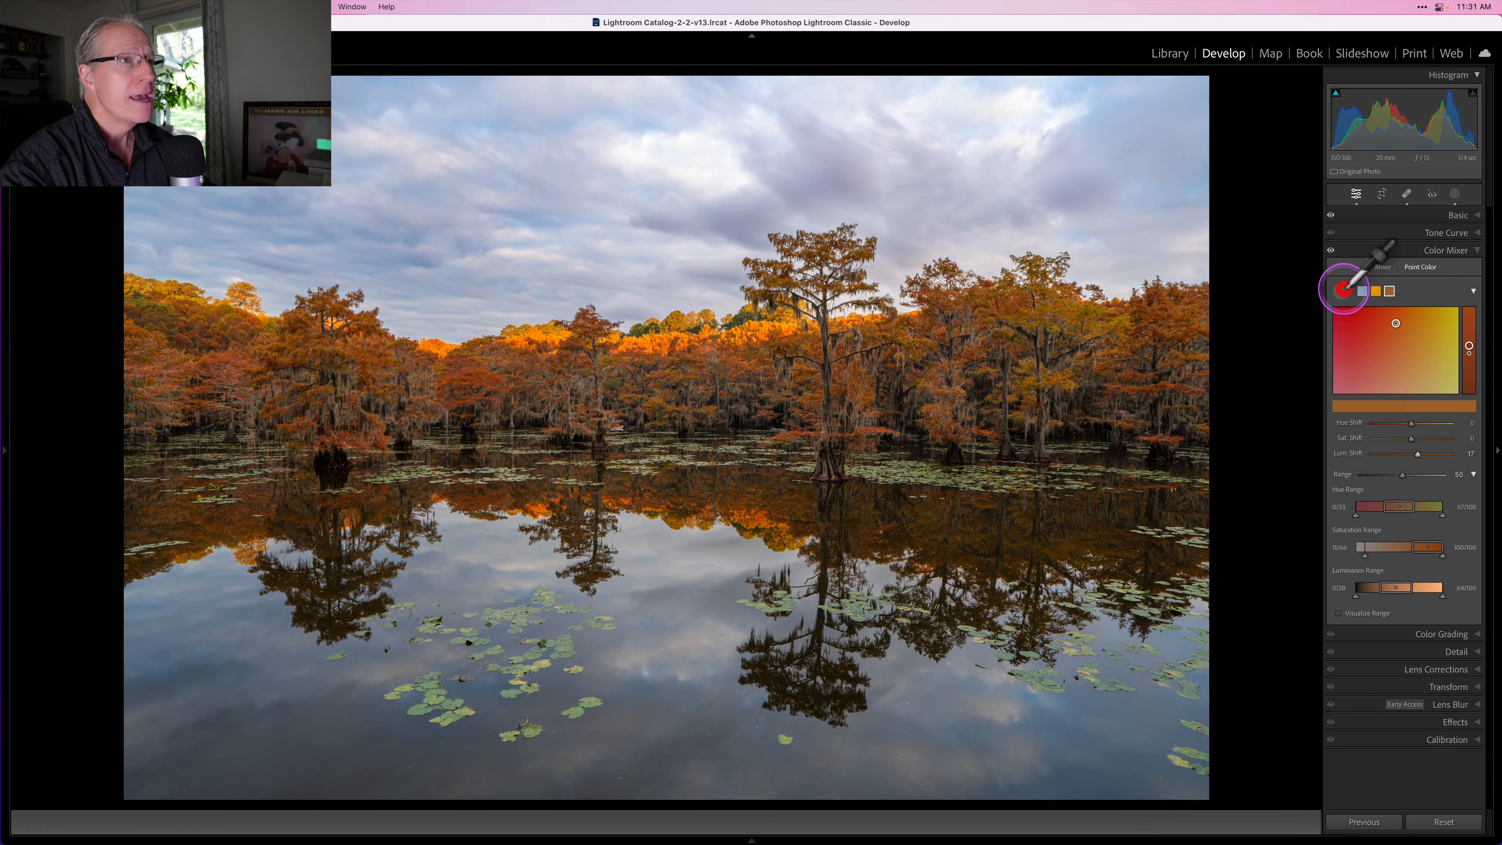
pyautogui.click(590, 699)
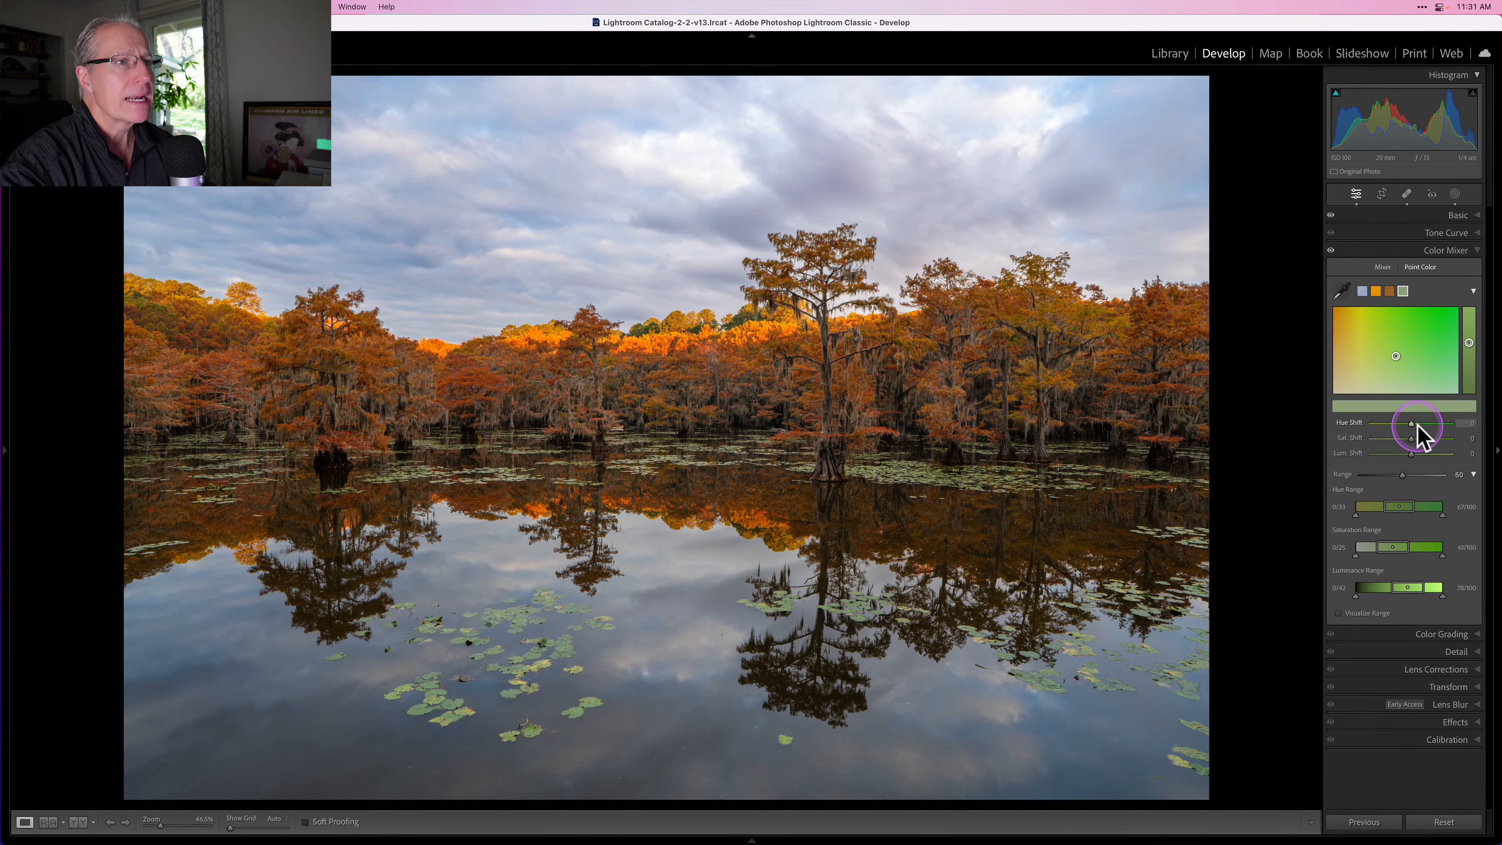
pyautogui.moveTo(1414, 422); pyautogui.dragTo(1416, 454)
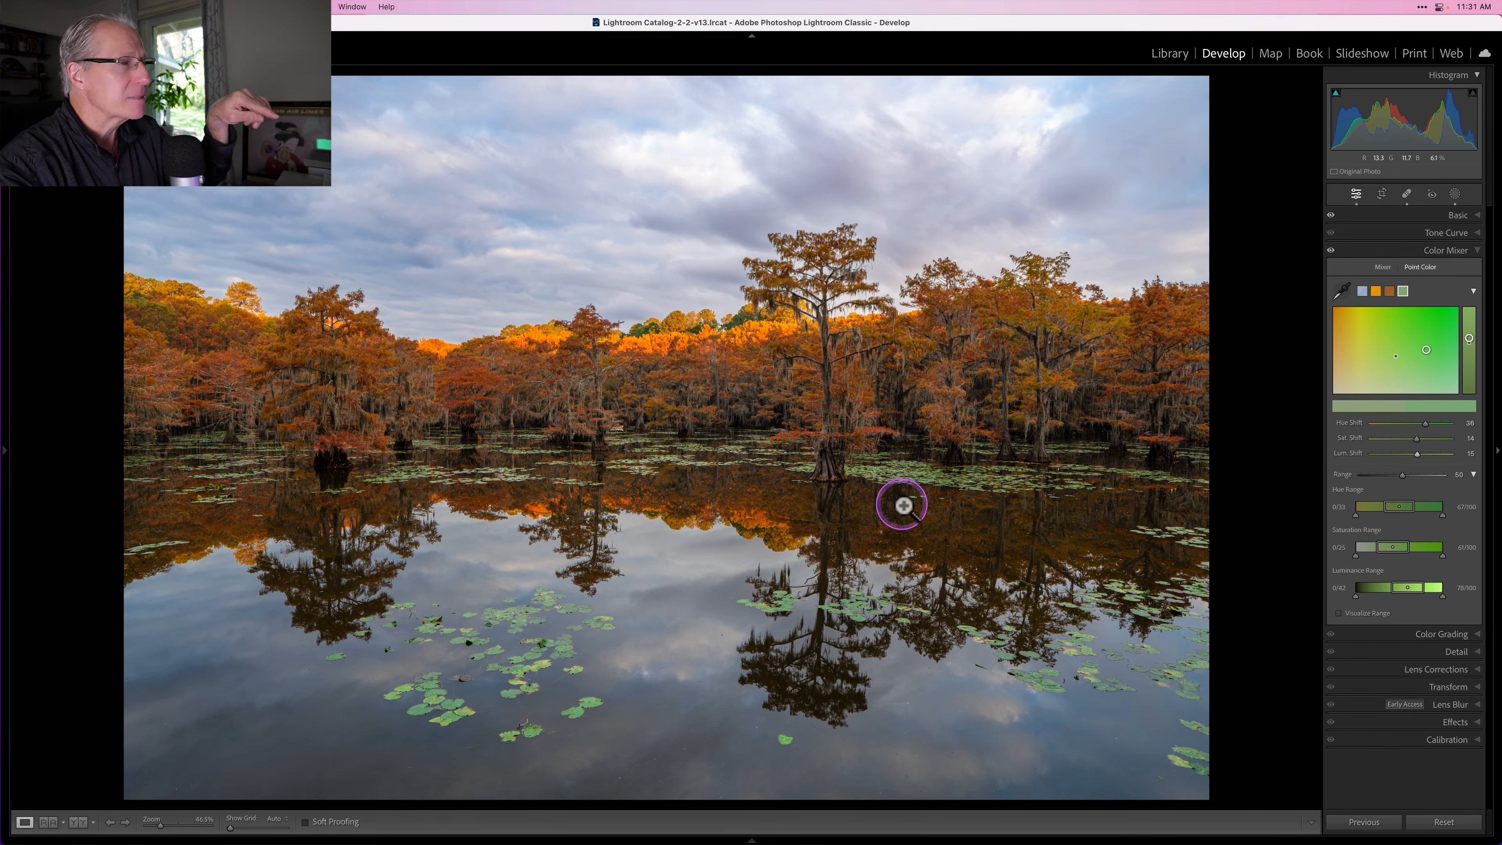
# Step: Toggle the Color Mixer adjustments off and on to compare
pyautogui.click(1330, 250)
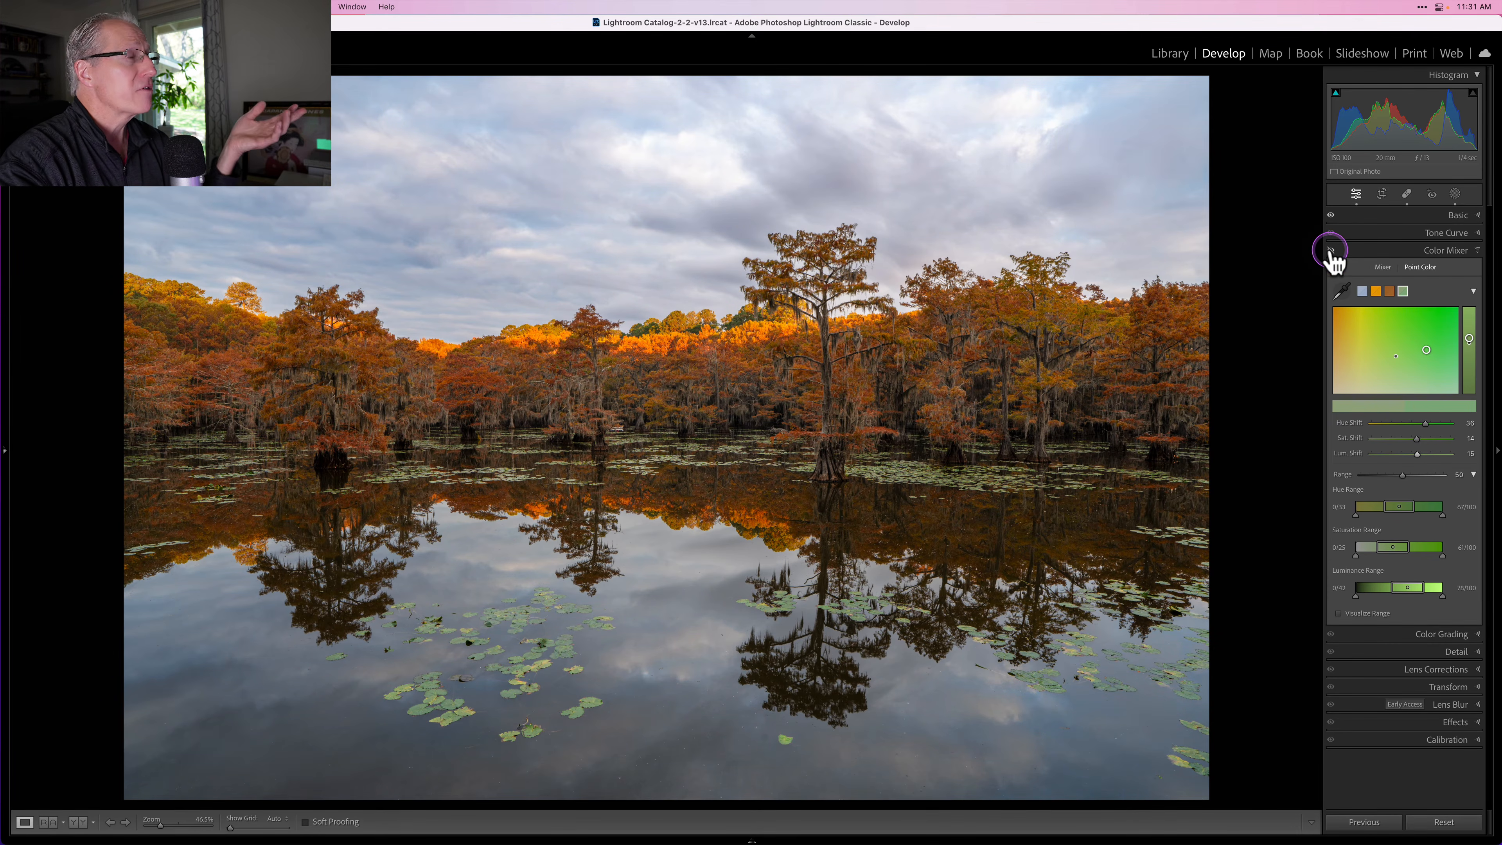
pyautogui.click(1330, 250)
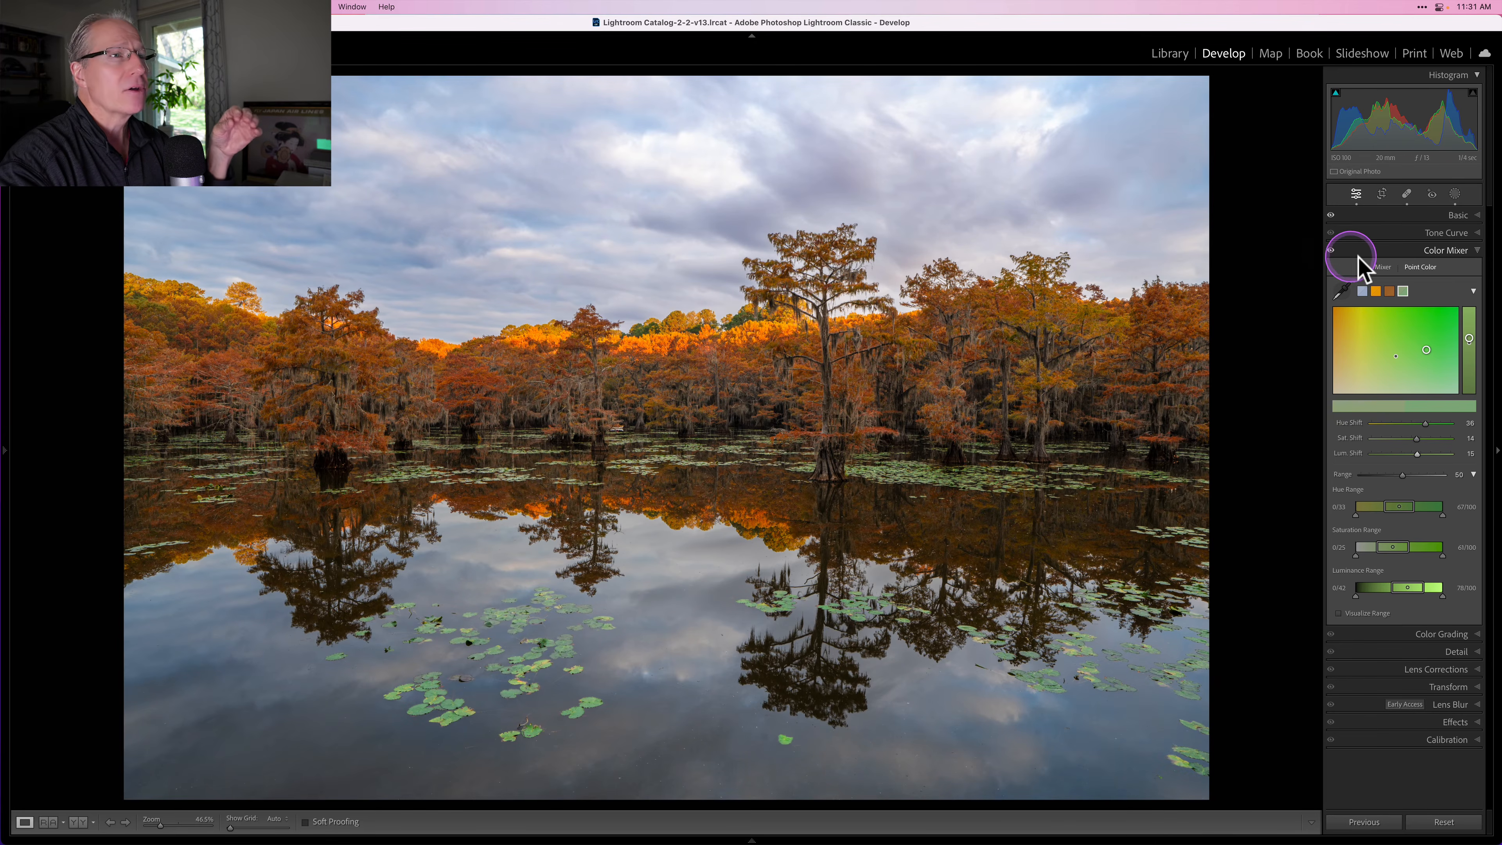
# Step: Open the Calibration panel and raise the Blue Primary saturation to +23
pyautogui.click(1375, 251)
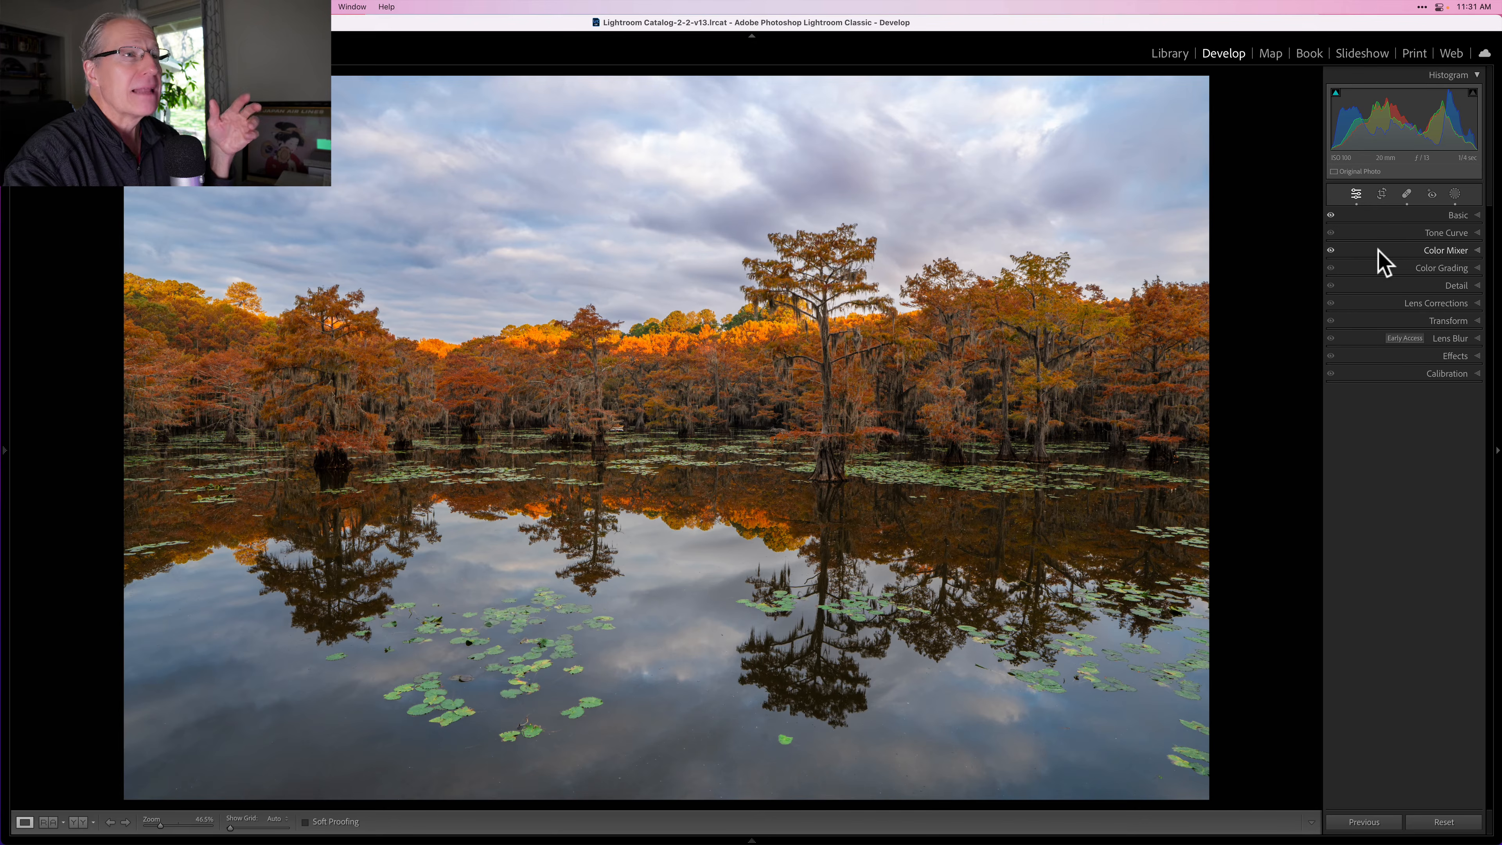
pyautogui.click(1393, 372)
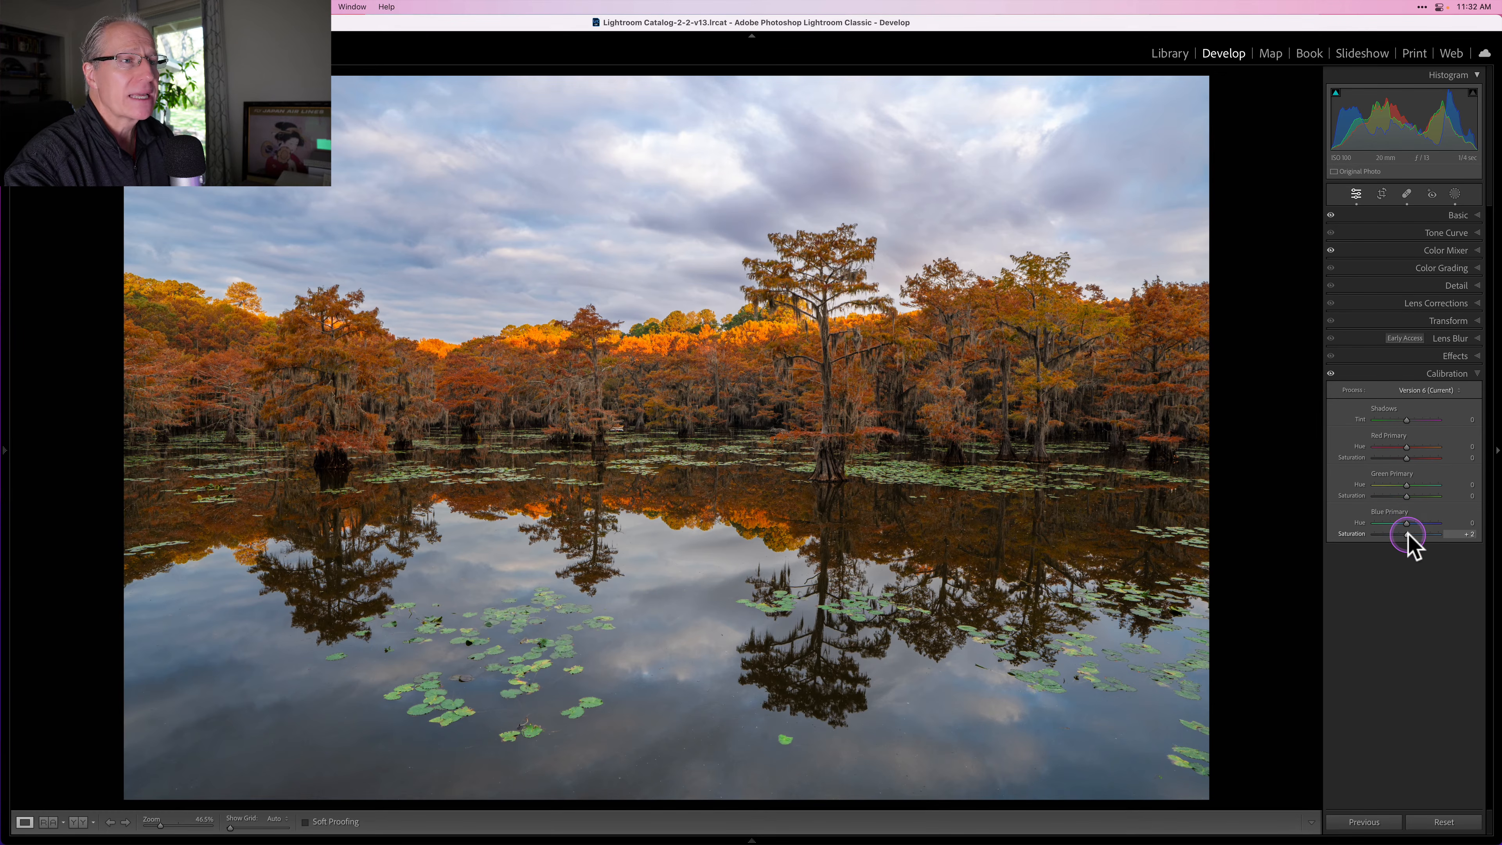
pyautogui.moveTo(1407, 534); pyautogui.dragTo(1413, 536)
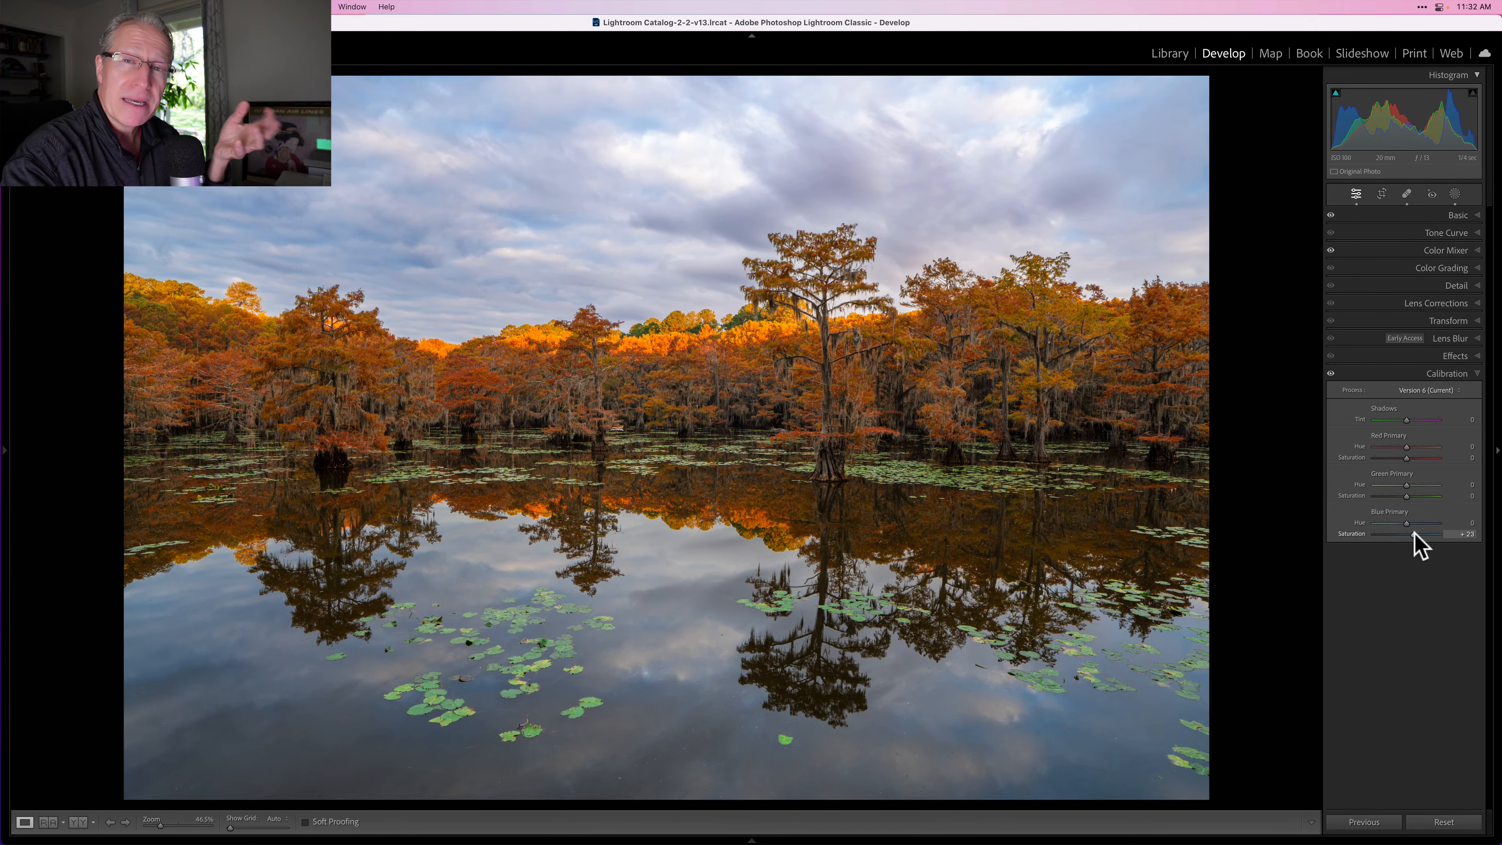
# Step: Toggle the Calibration adjustments off and on, then compare the whole edit with the original before view
pyautogui.click(1330, 374)
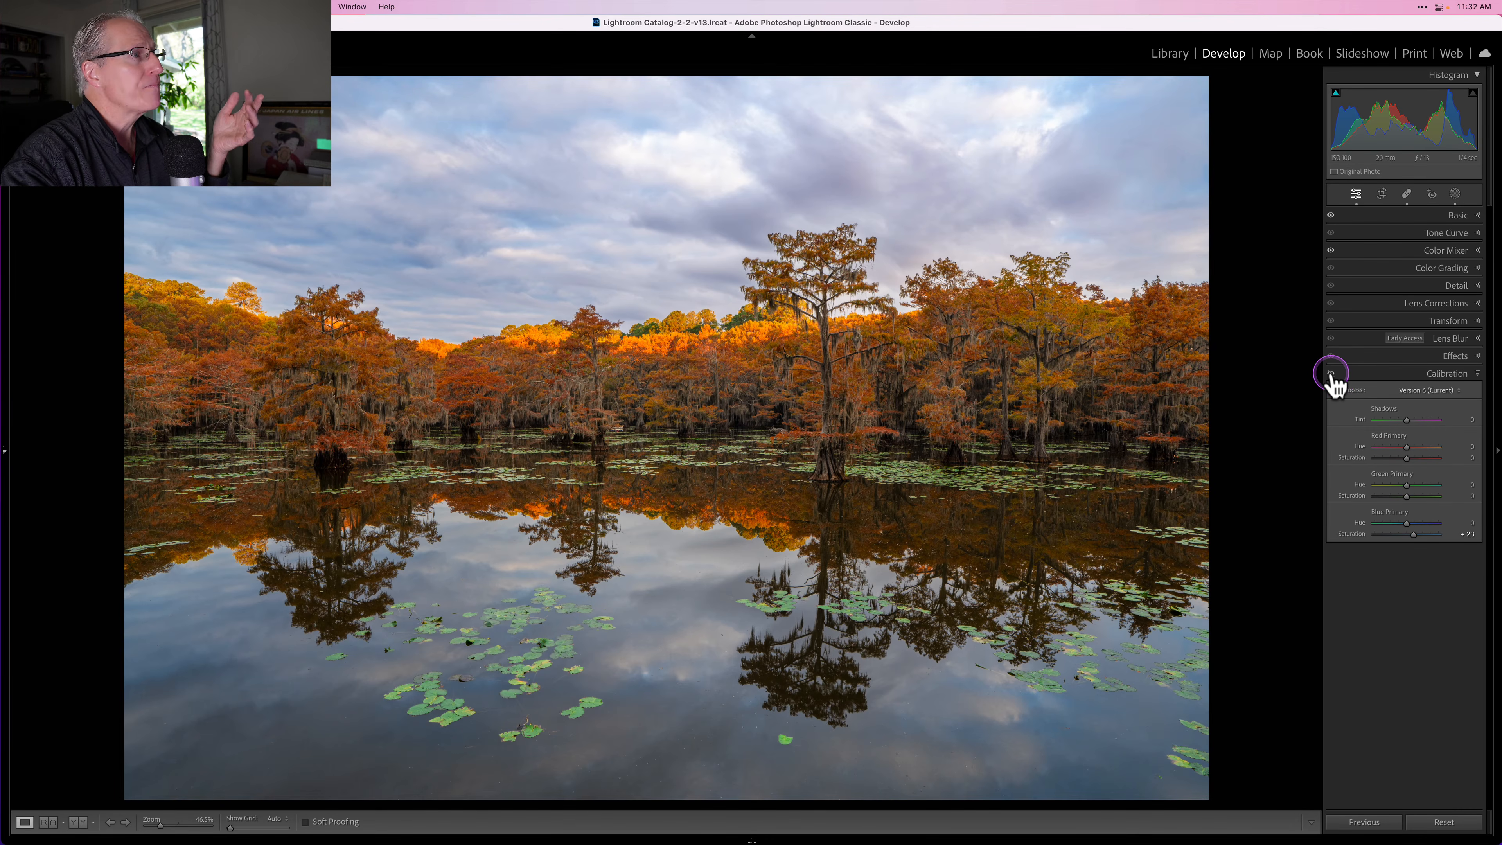
pyautogui.click(1330, 374)
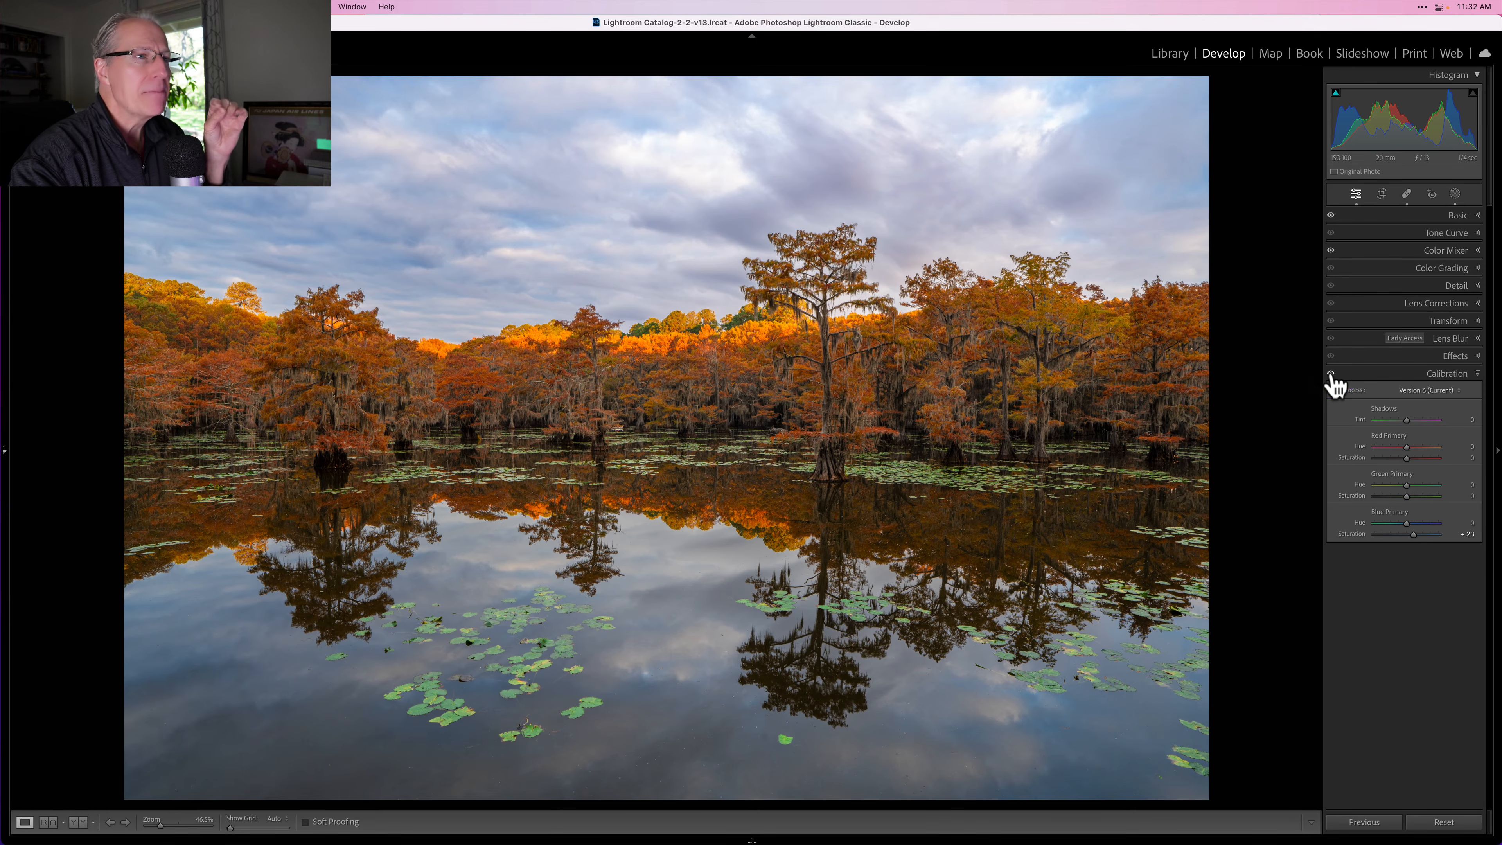
pyautogui.click(1354, 376)
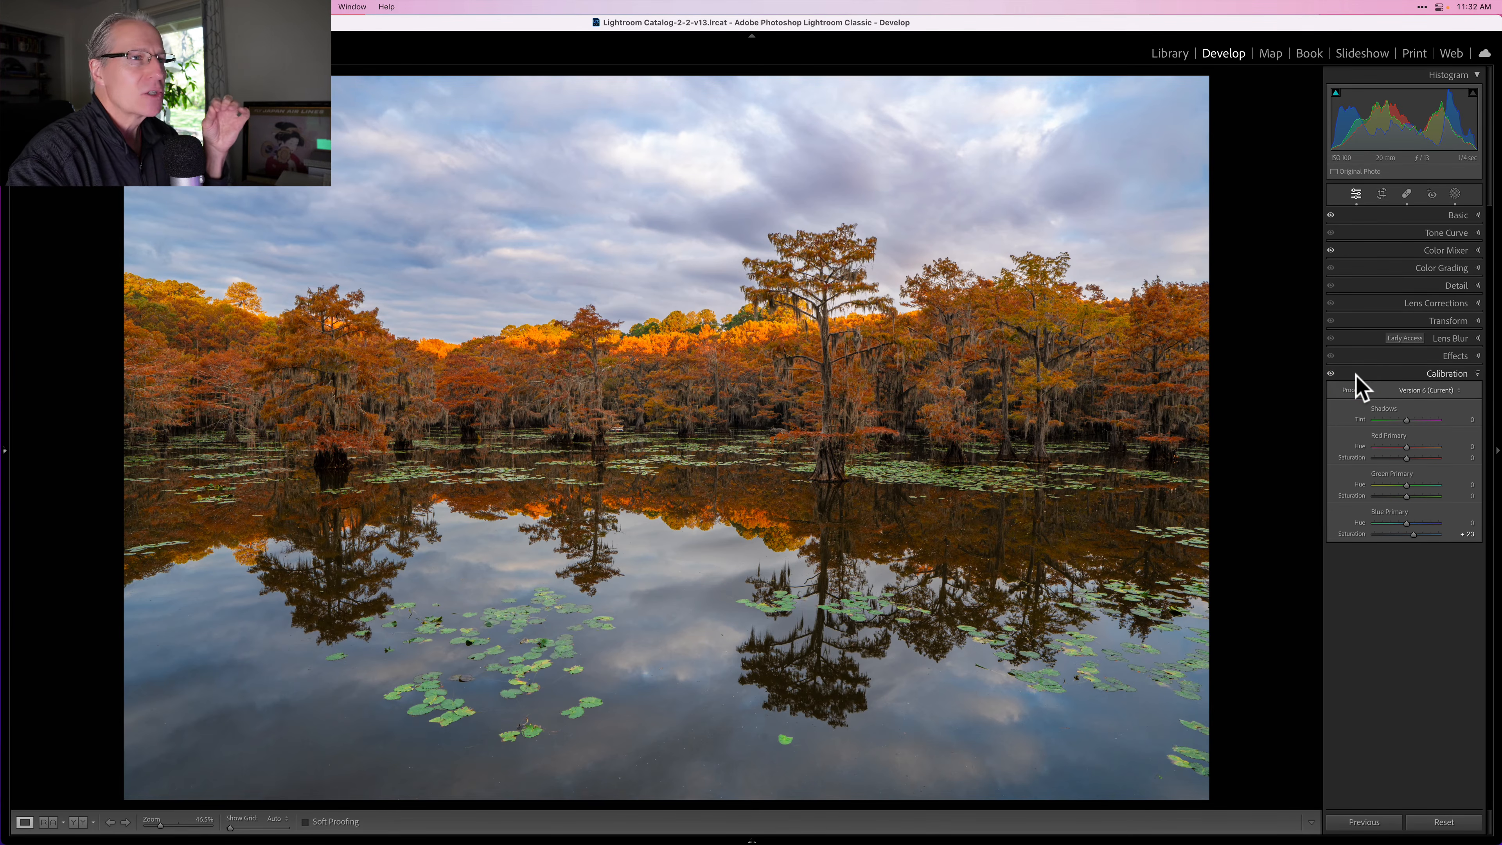
pyautogui.click(1355, 375)
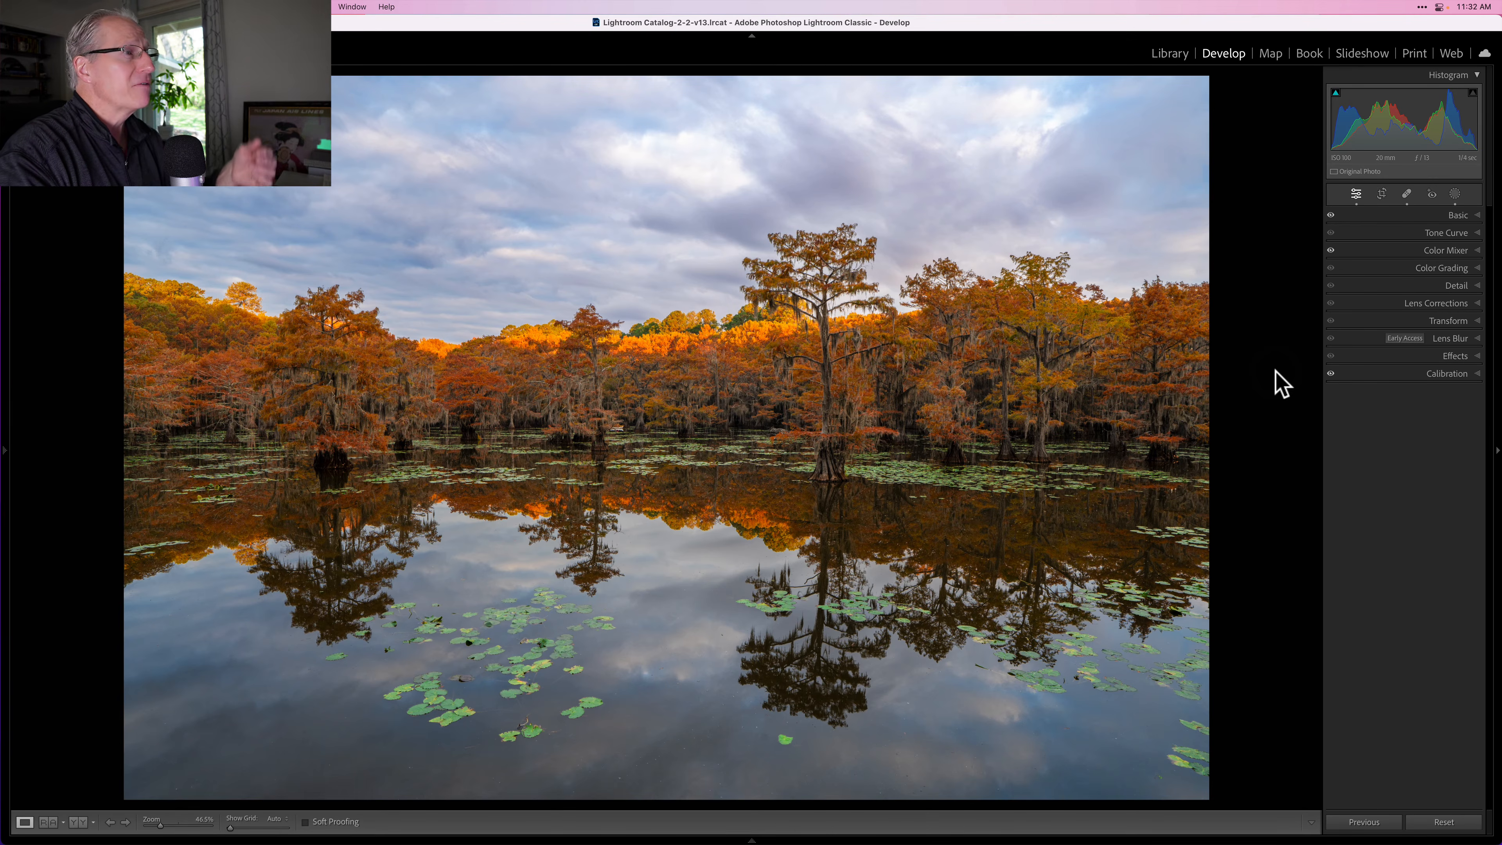
pyautogui.press('\\')
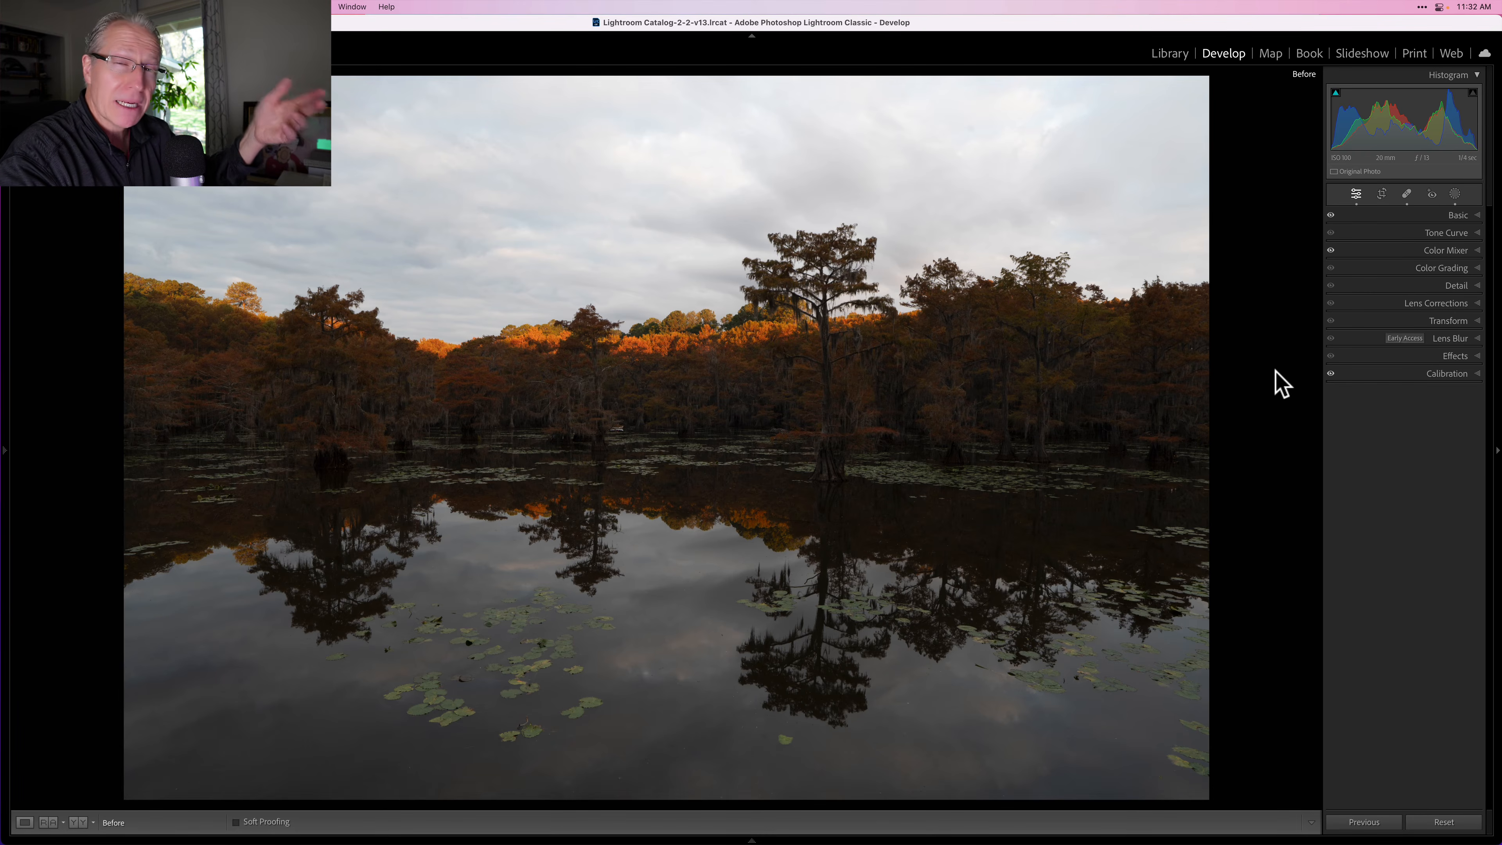
pyautogui.press('\\')
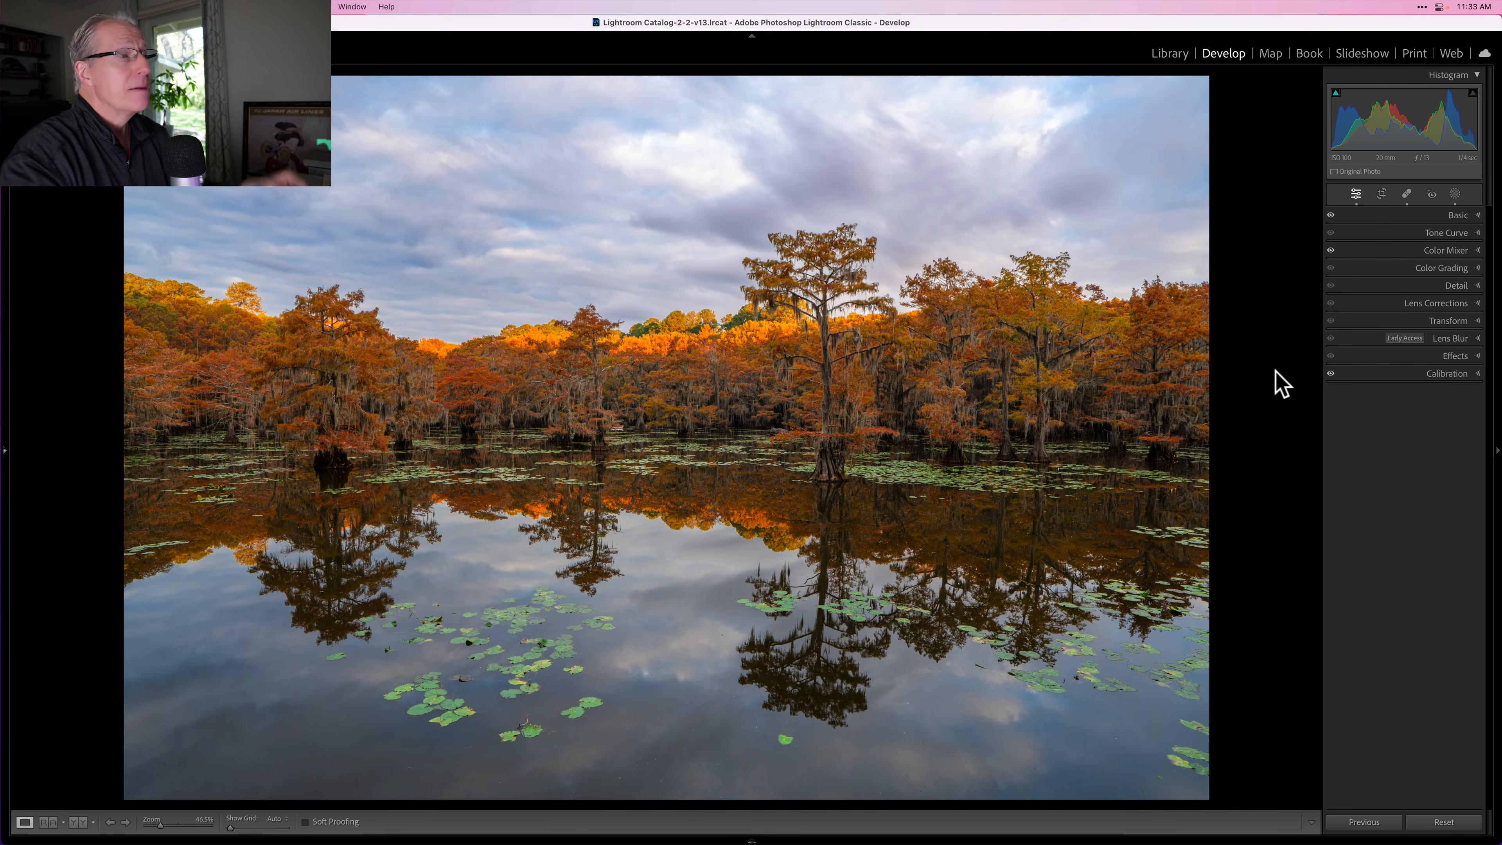